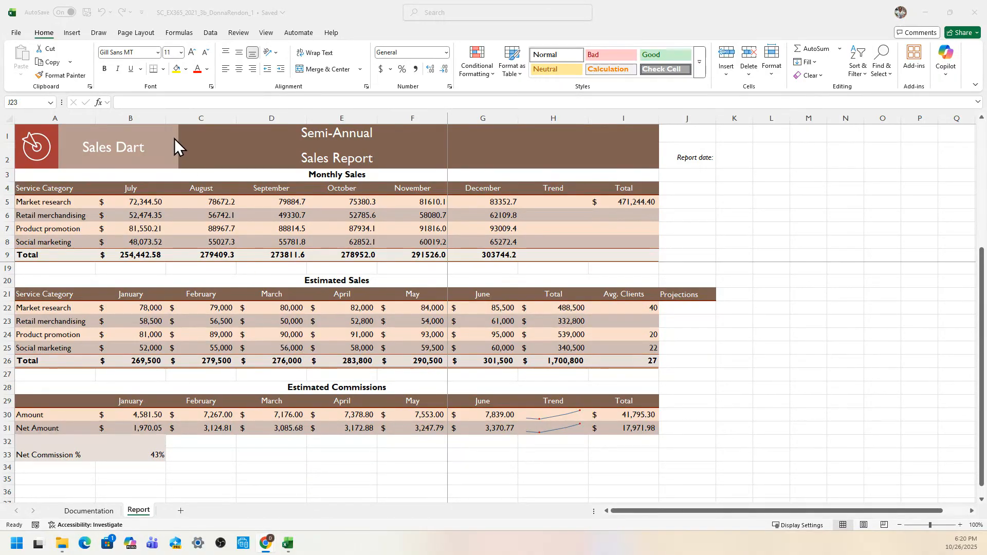
- Save a copy of the workbook with the final 1 in its file name changed to 2, replacing the existing file
left_click(12, 35)
left_click(15, 33)
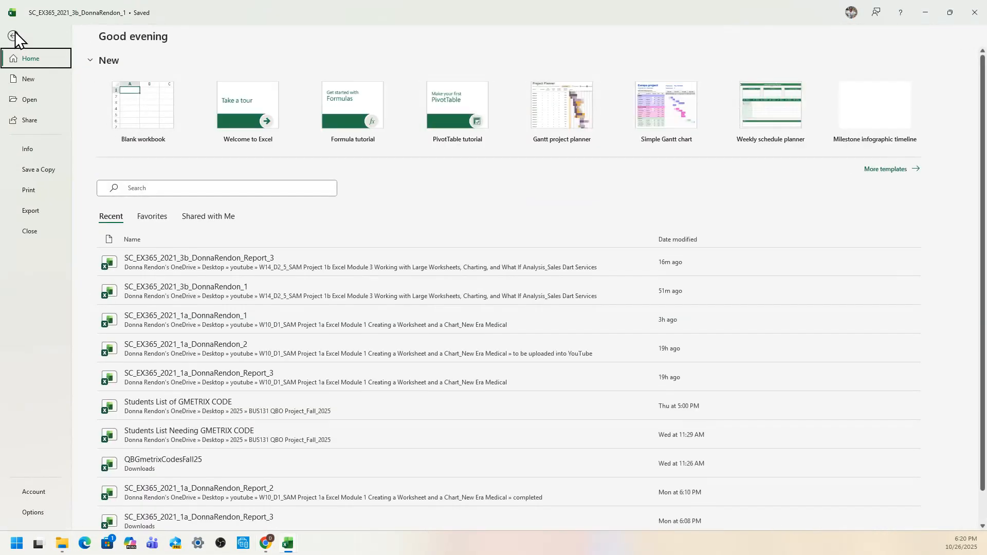
left_click(35, 172)
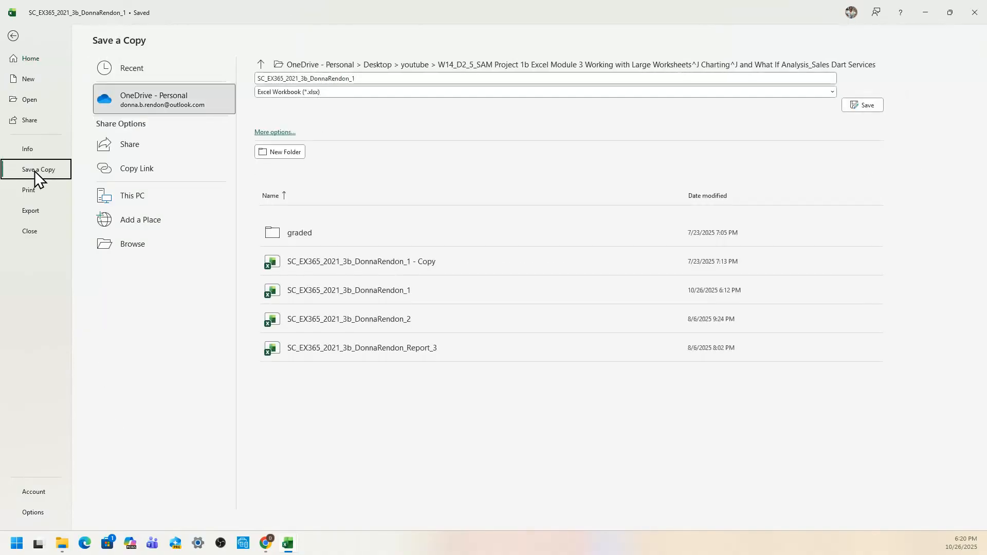
left_click(355, 79)
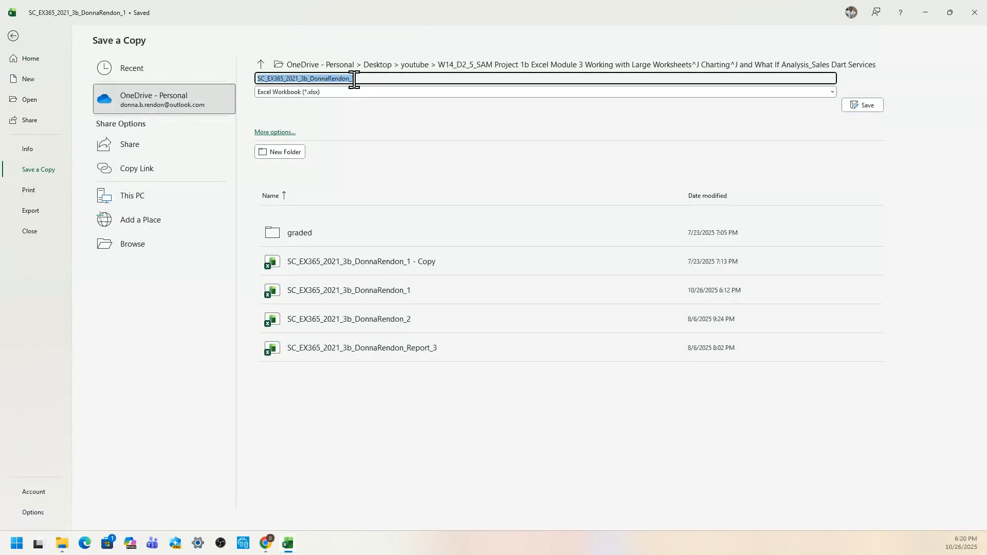
left_click_drag(352, 80, 365, 81)
type("2")
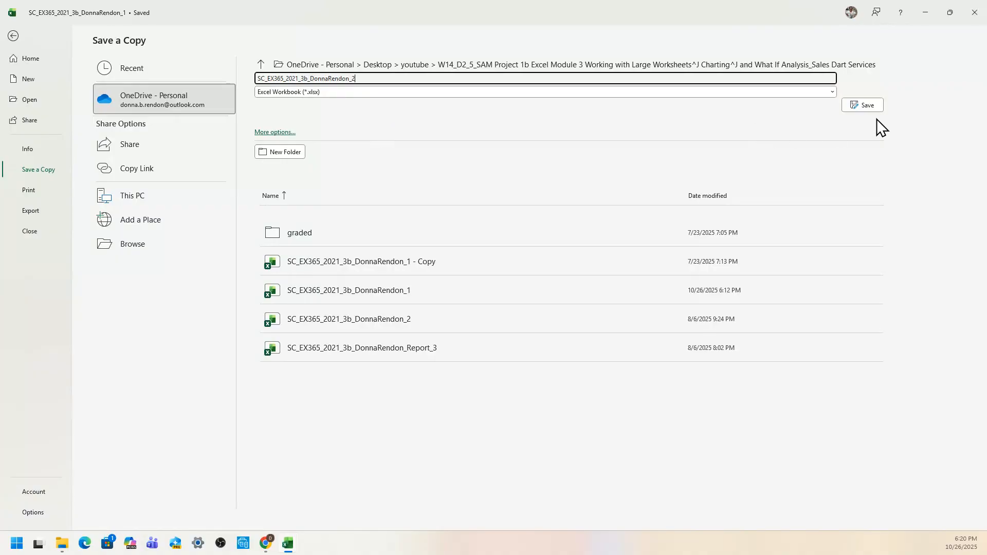
left_click(868, 106)
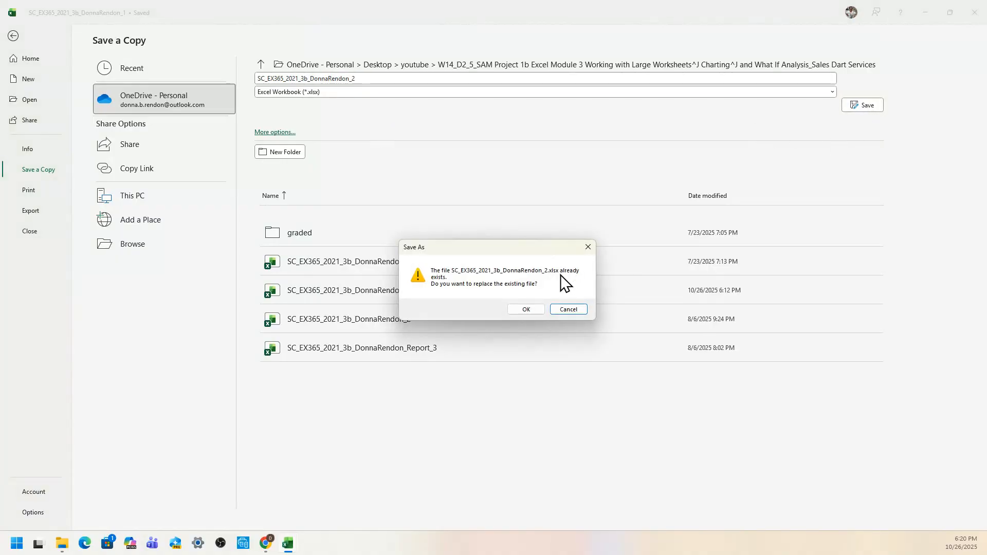
left_click(526, 310)
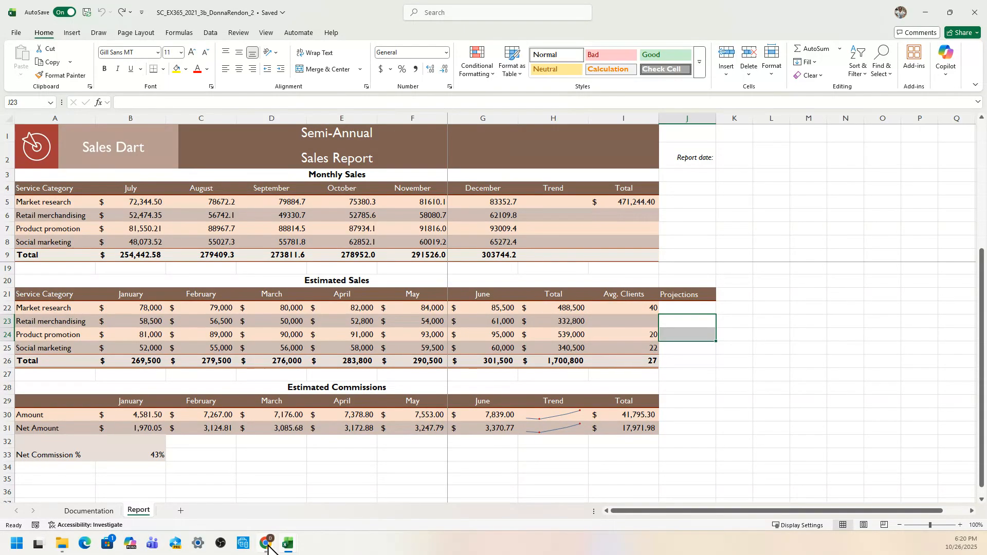
- Consult the project instructions in Chrome, and rename the Report worksheet to Sales Report in the Excel workbook ending in _2
mouse_move(268, 548)
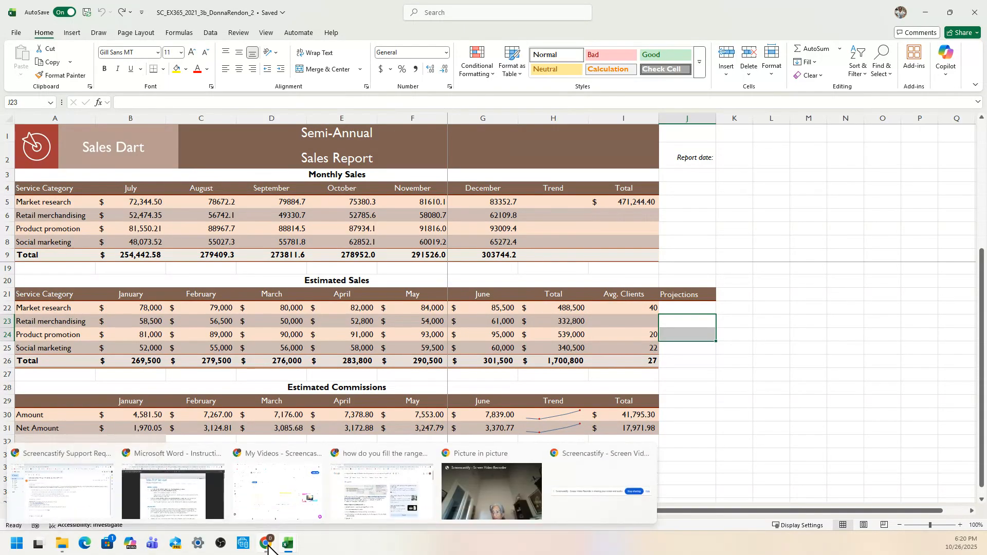
left_click(193, 512)
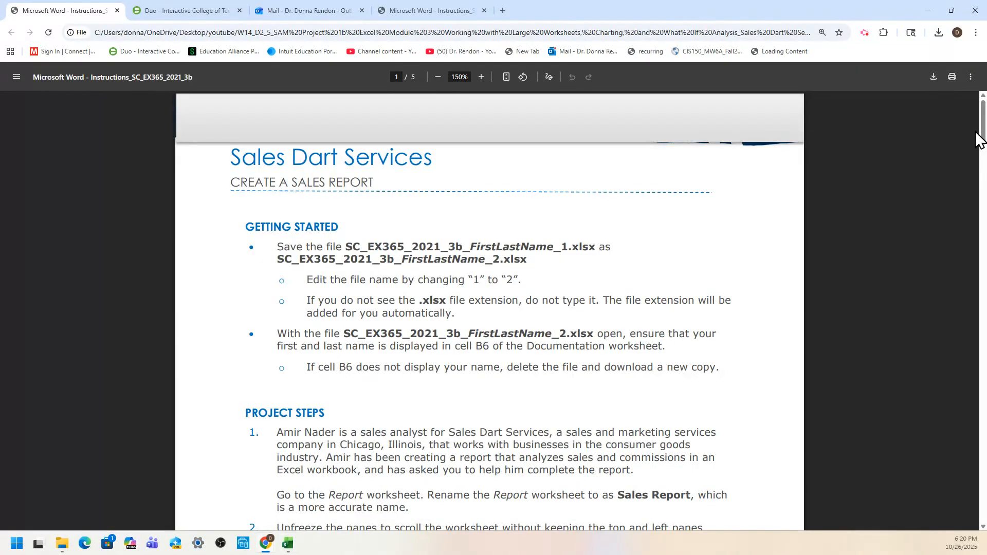
left_click_drag(980, 135, 982, 165)
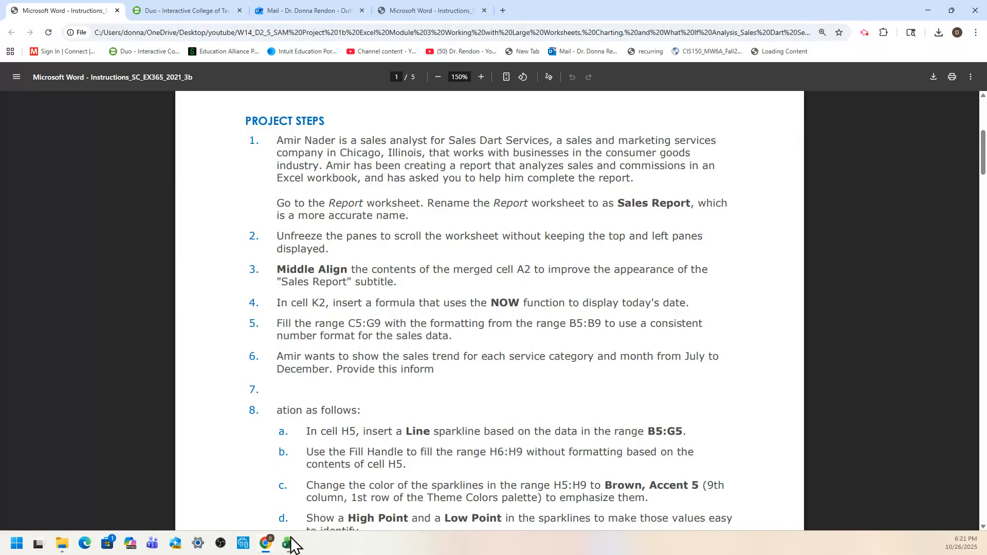
mouse_move(299, 543)
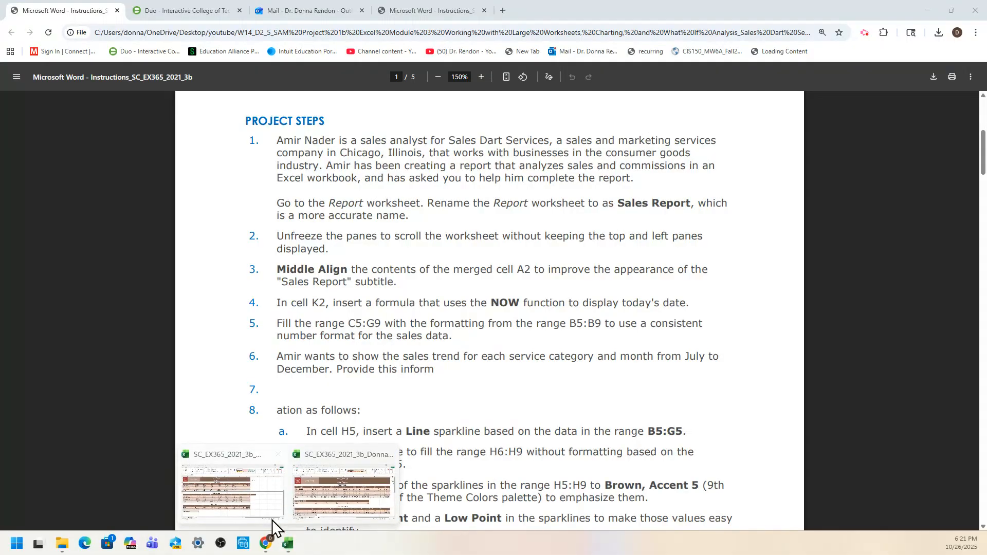
left_click(265, 511)
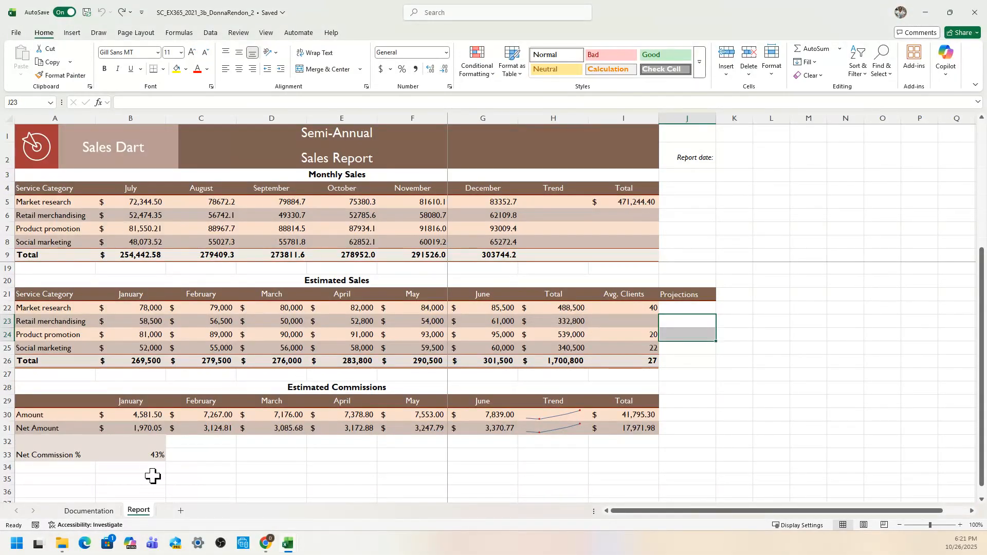
double_click(136, 511)
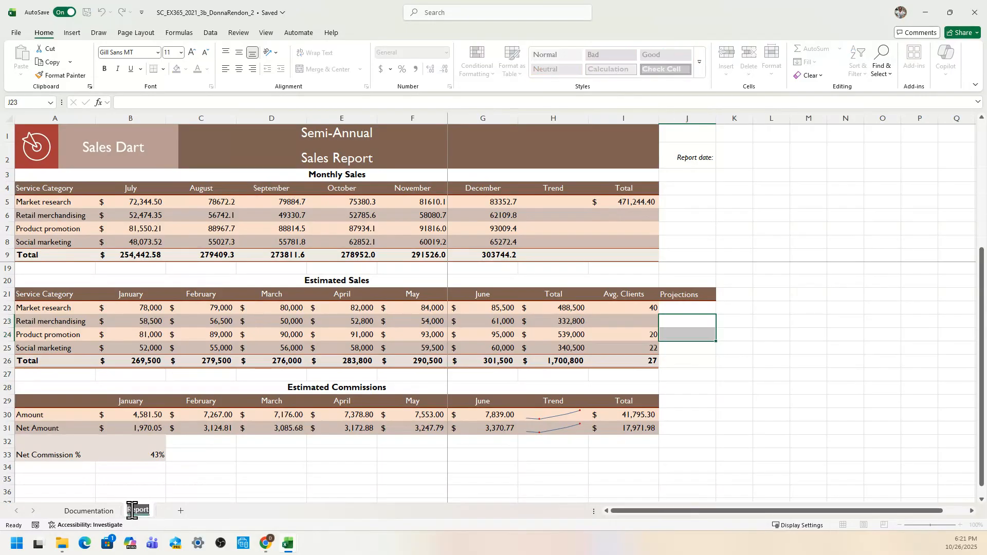
key("Return")
type("Sales")
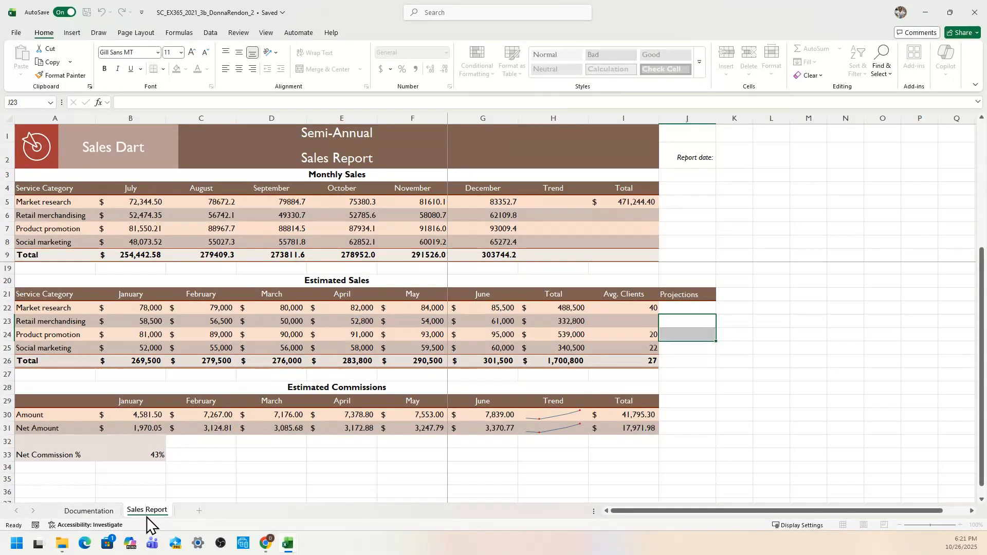
left_click(204, 479)
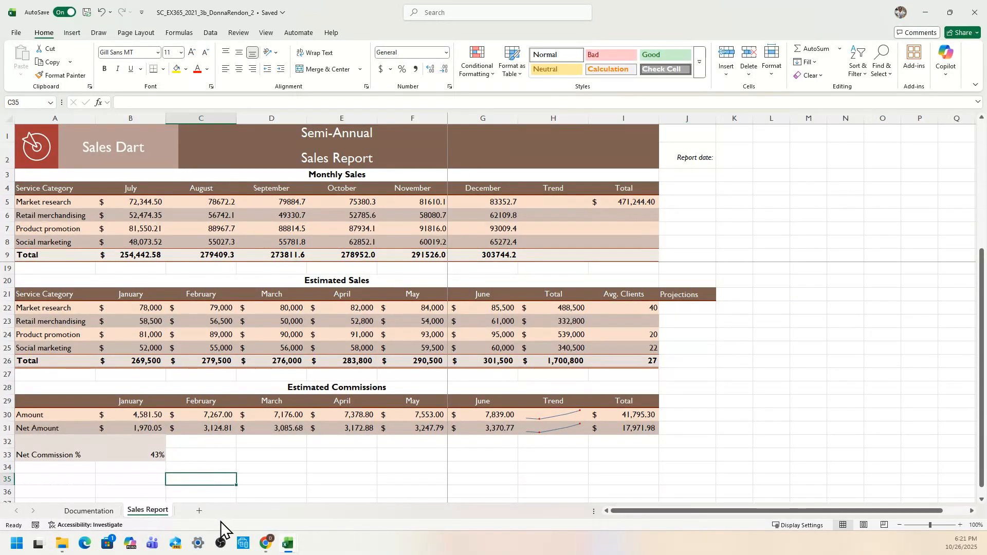
- Consult the next project instruction in Chrome, and unfreeze the panes of the Sales Report worksheet in Excel
mouse_move(267, 548)
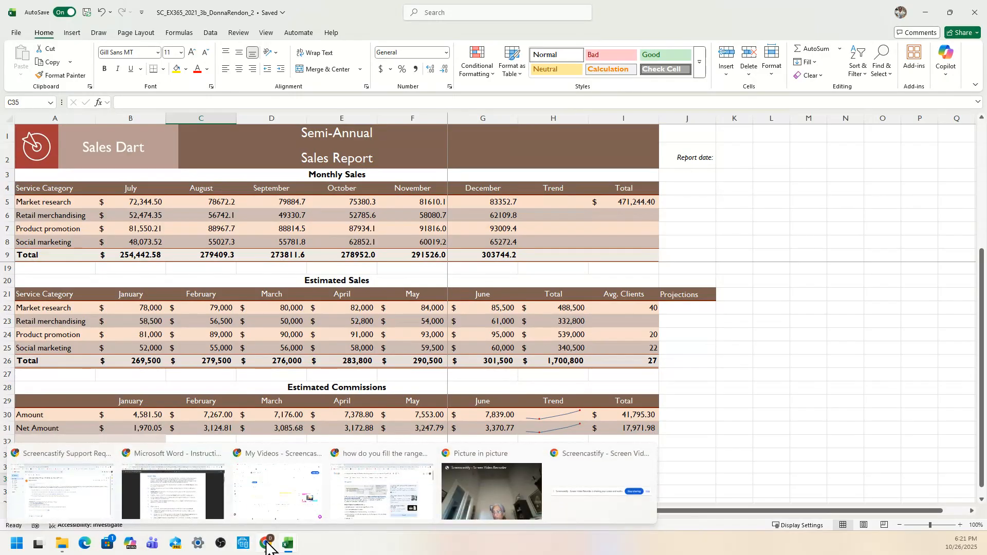
left_click(198, 512)
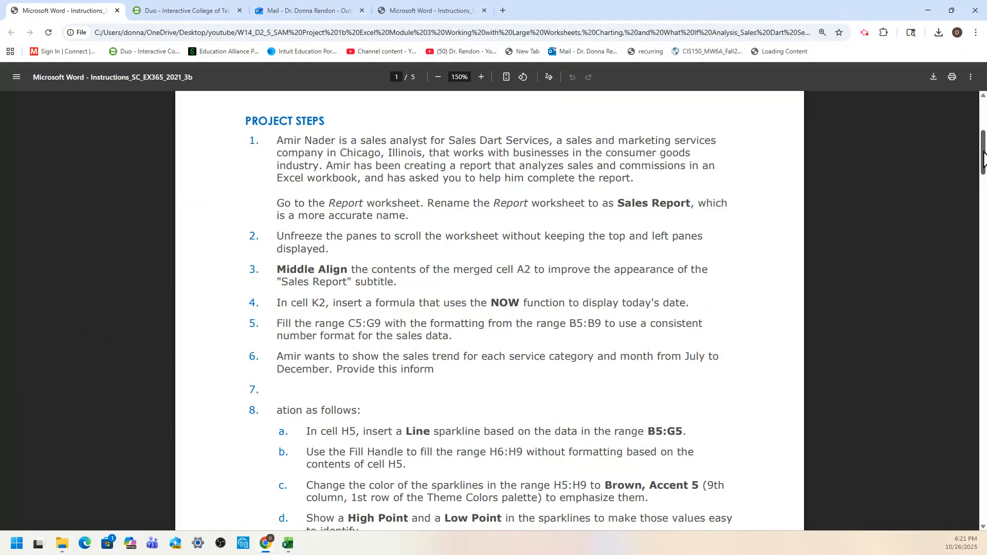
left_click_drag(984, 152, 984, 161)
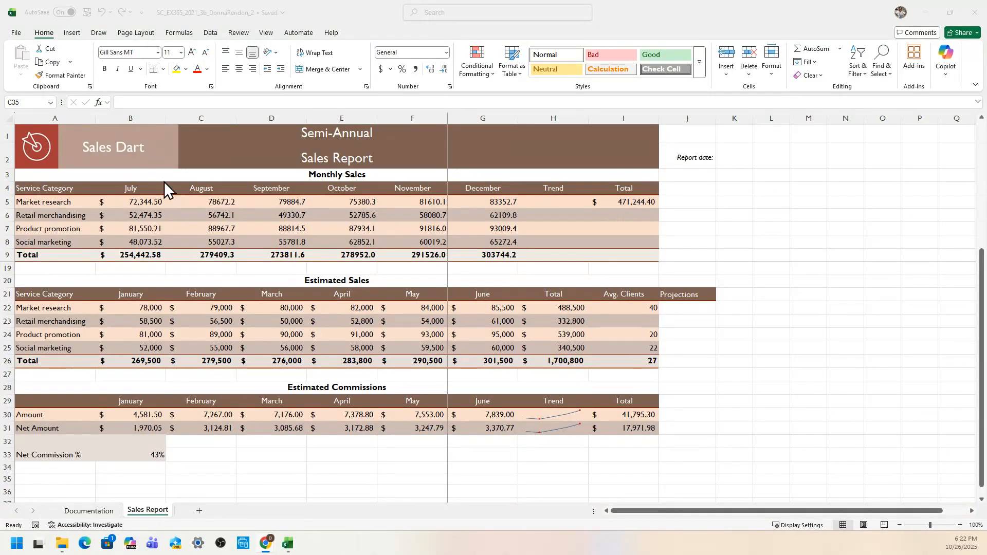
left_click(266, 32)
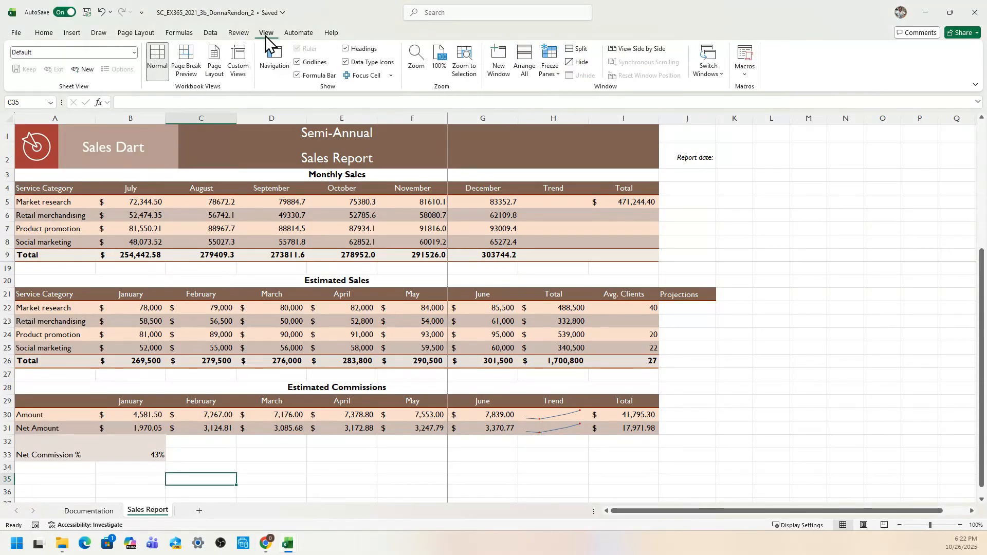
left_click(558, 74)
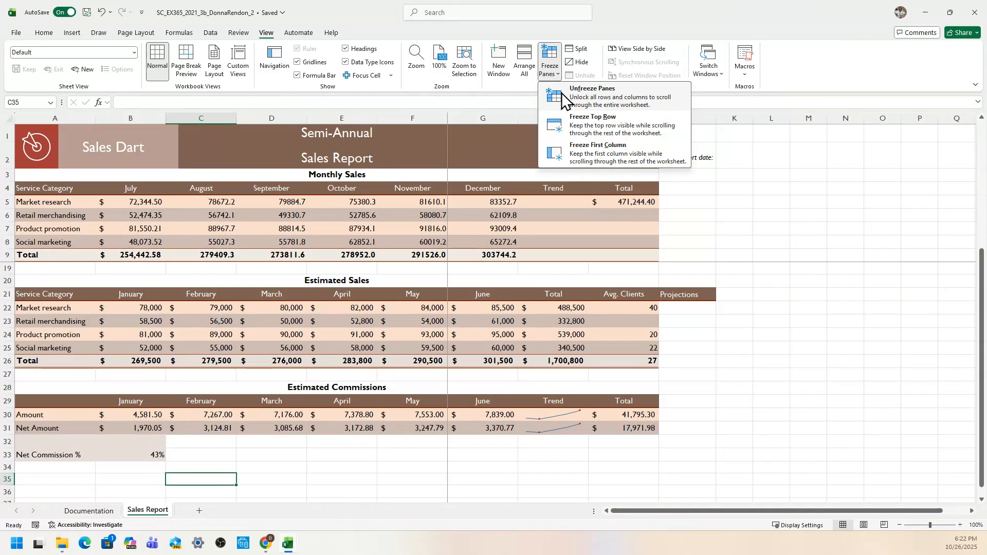
left_click(562, 90)
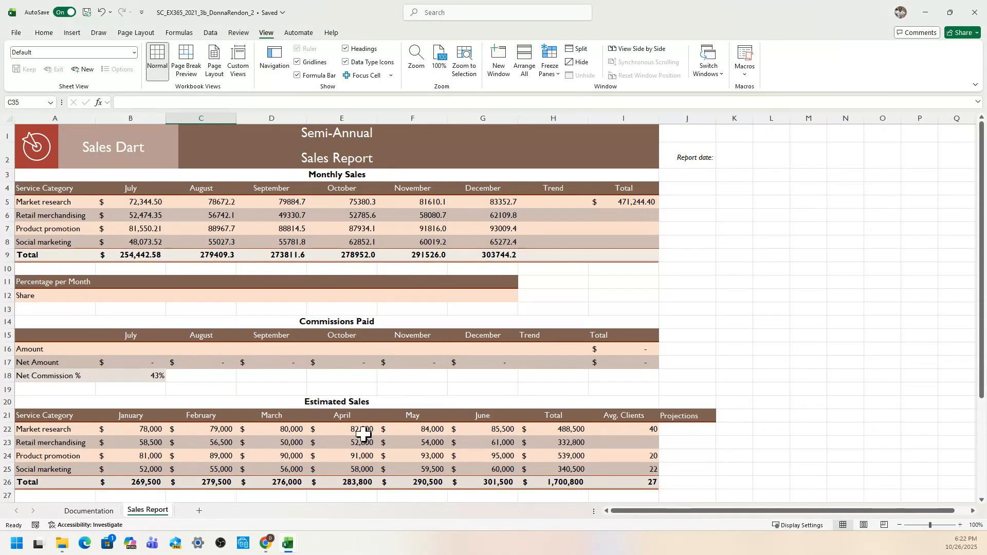
- Consult instruction 3 in Chrome, and apply Middle Align to the merged cell A2 with the Sales Report subtitle in Excel
left_click(267, 544)
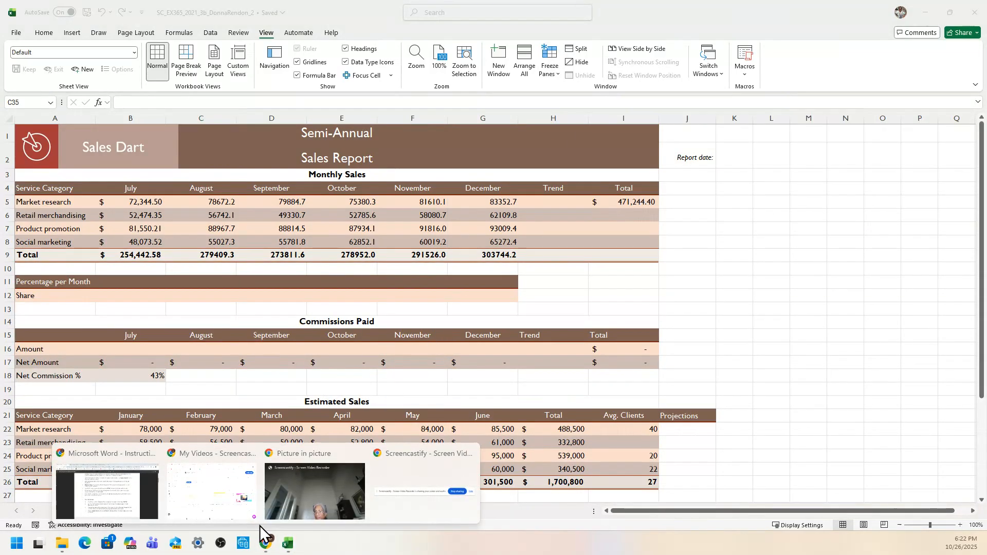
left_click(106, 509)
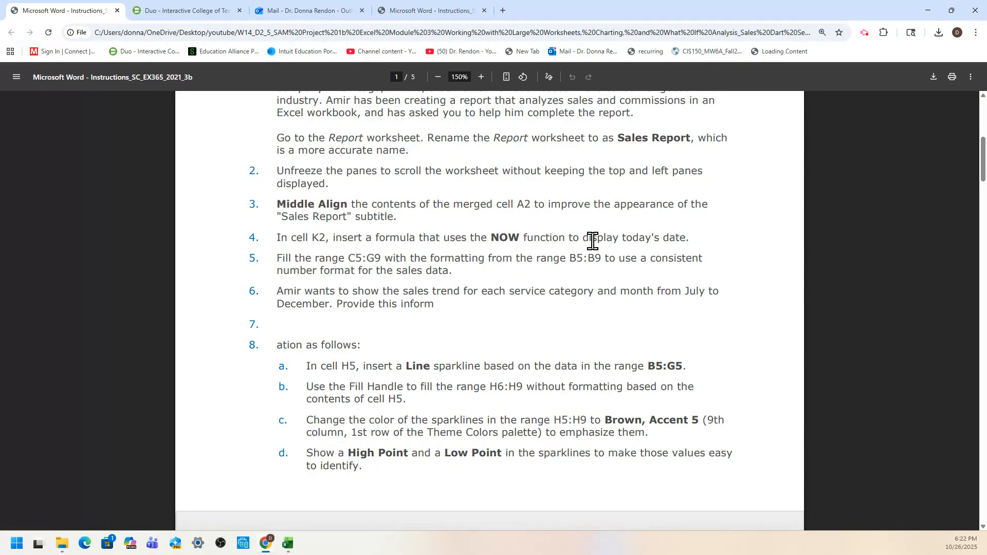
left_click_drag(982, 156, 983, 166)
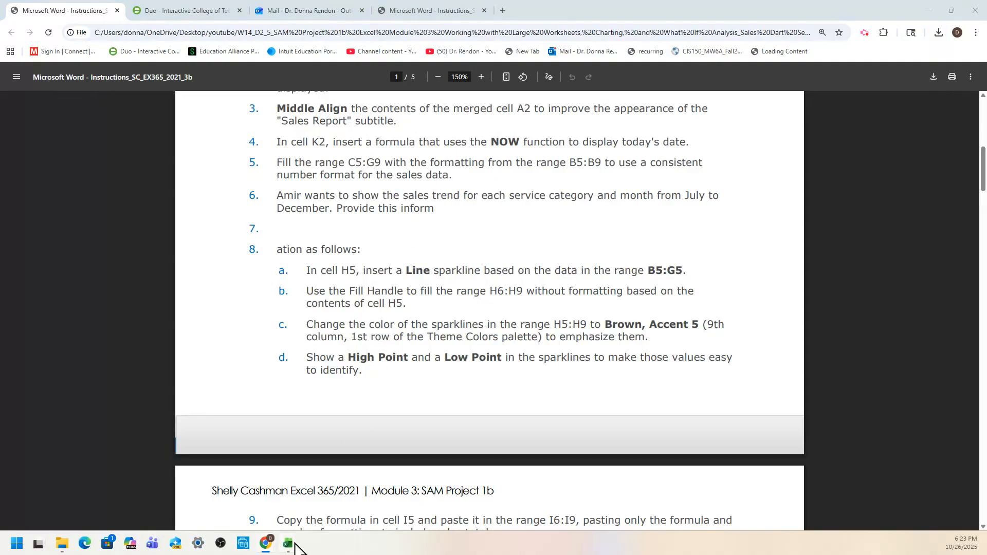
mouse_move(308, 540)
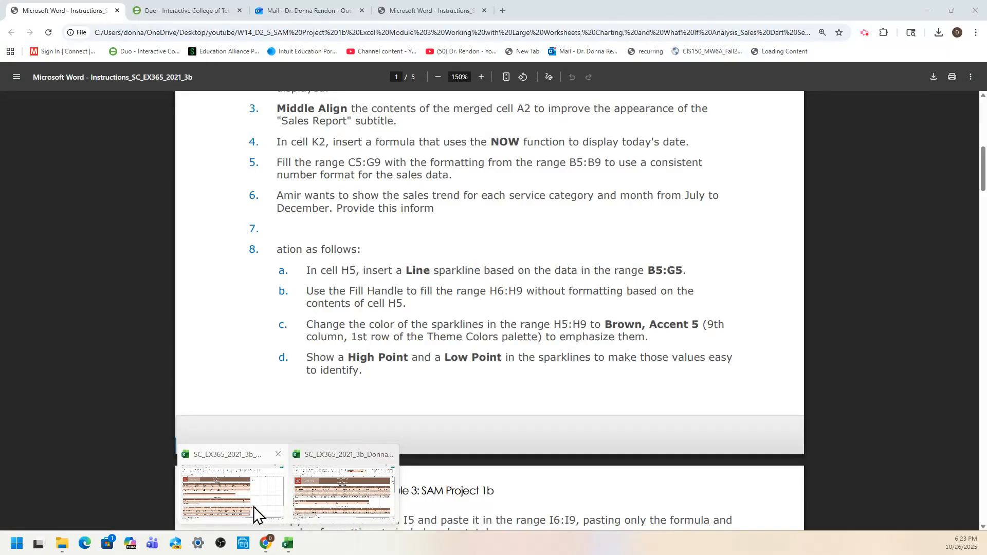
left_click(254, 507)
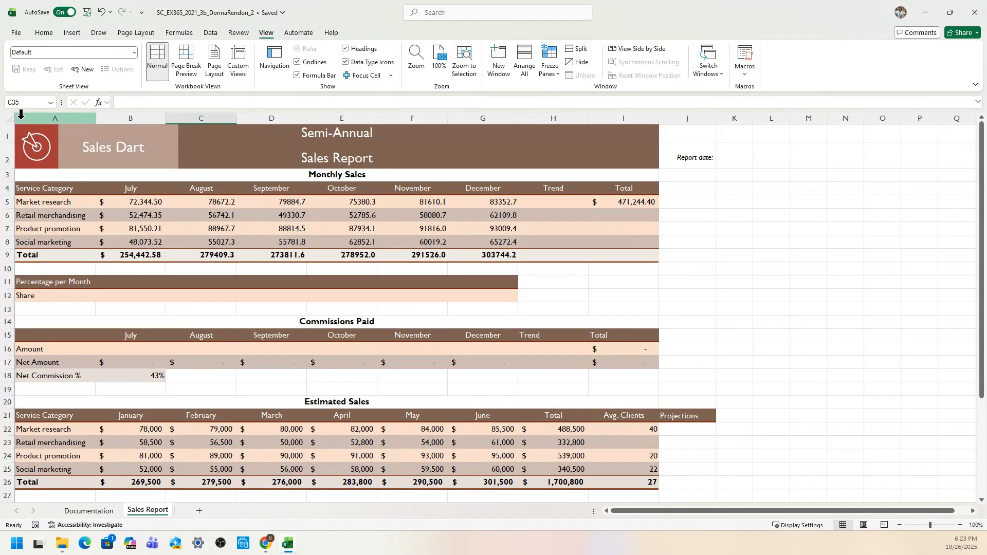
left_click(26, 103)
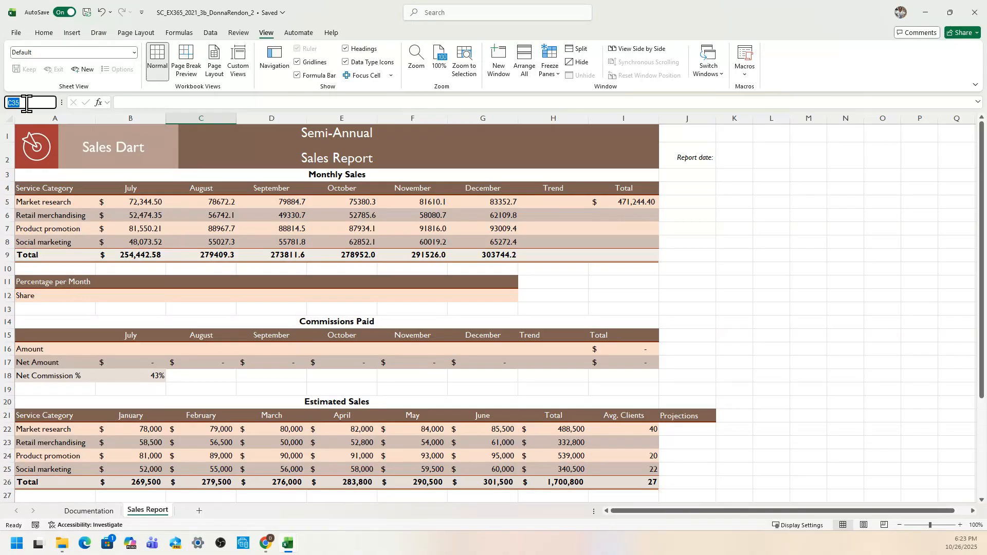
type("a2")
key("Return")
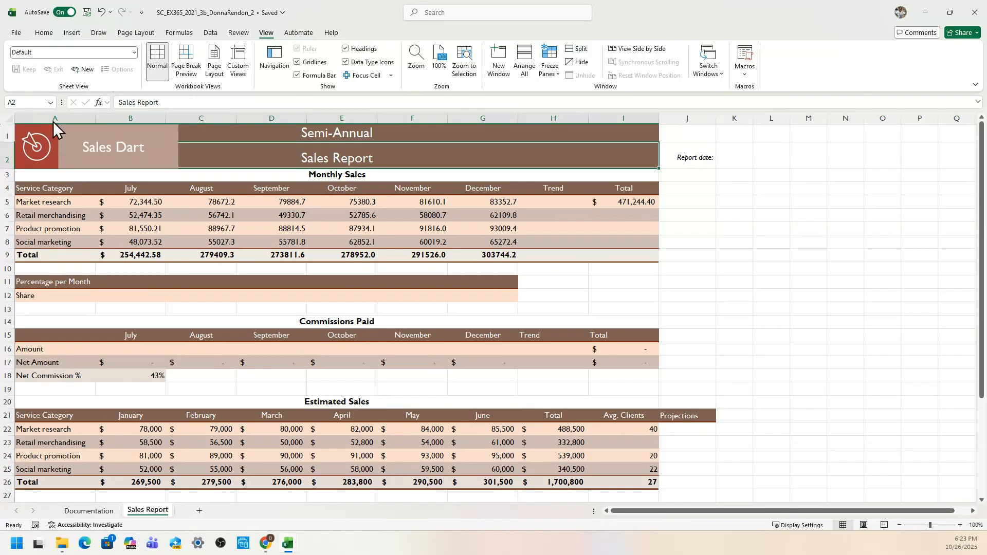
left_click(43, 32)
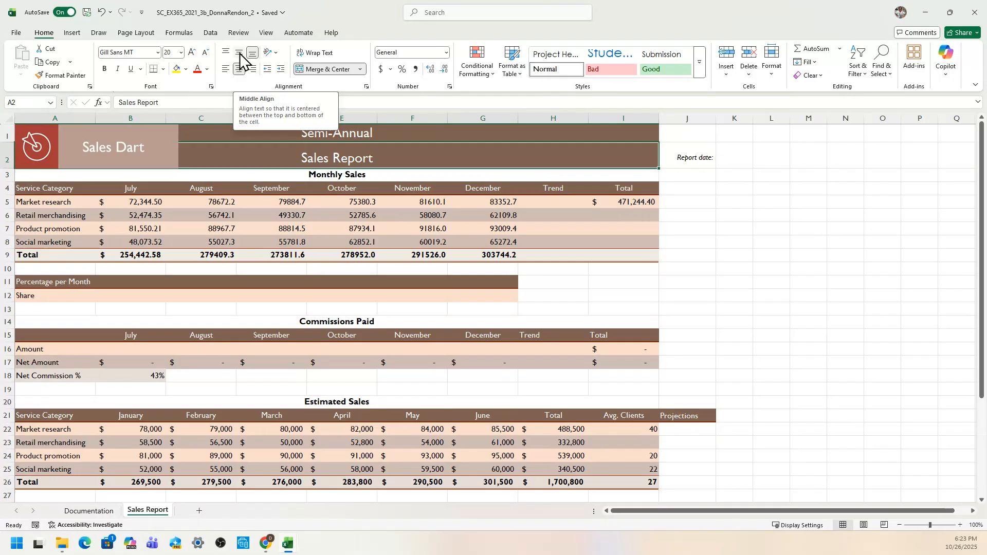
left_click(240, 54)
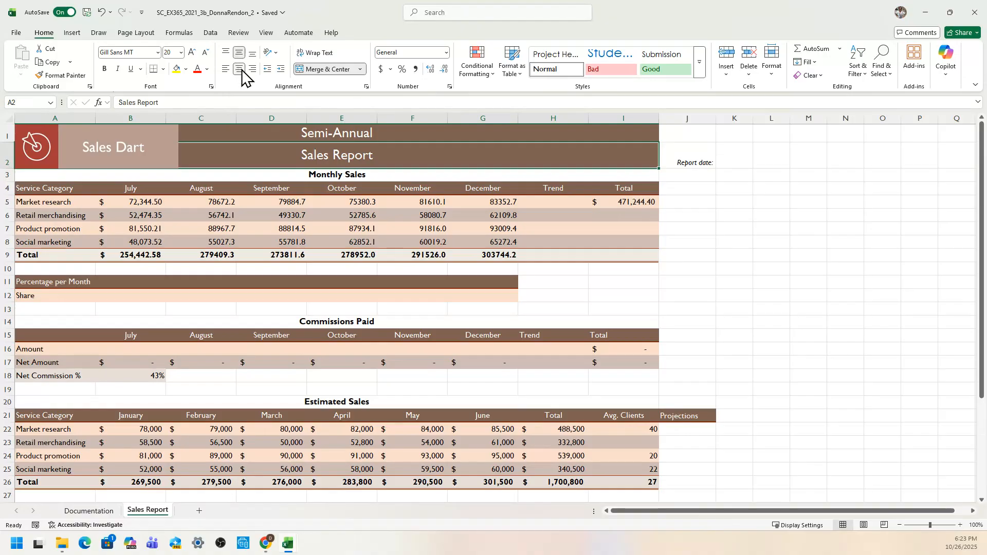
- Consult instruction 4 in Chrome, and insert the NOW function in cell K2 of the Sales Report worksheet in the Excel workbook ending in _2
mouse_move(266, 543)
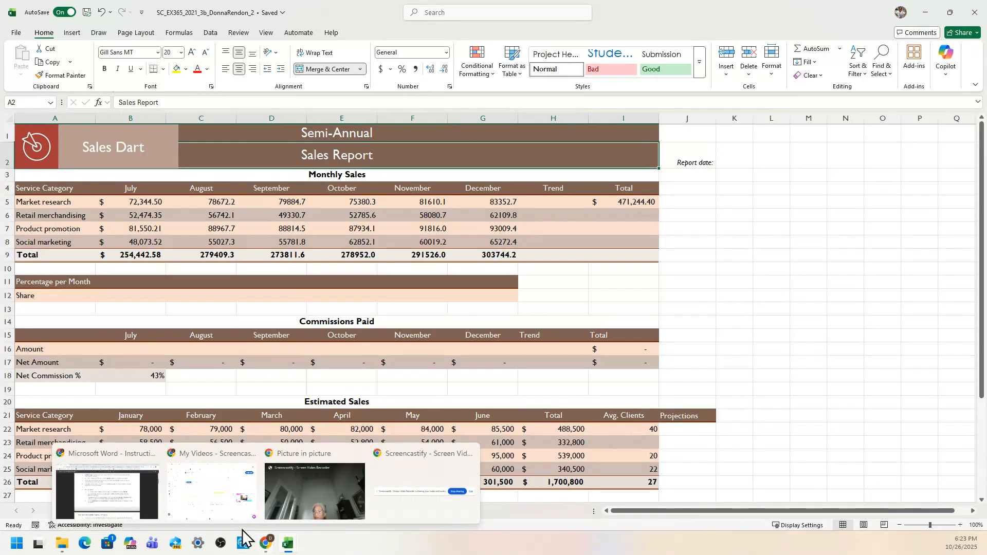
left_click(134, 505)
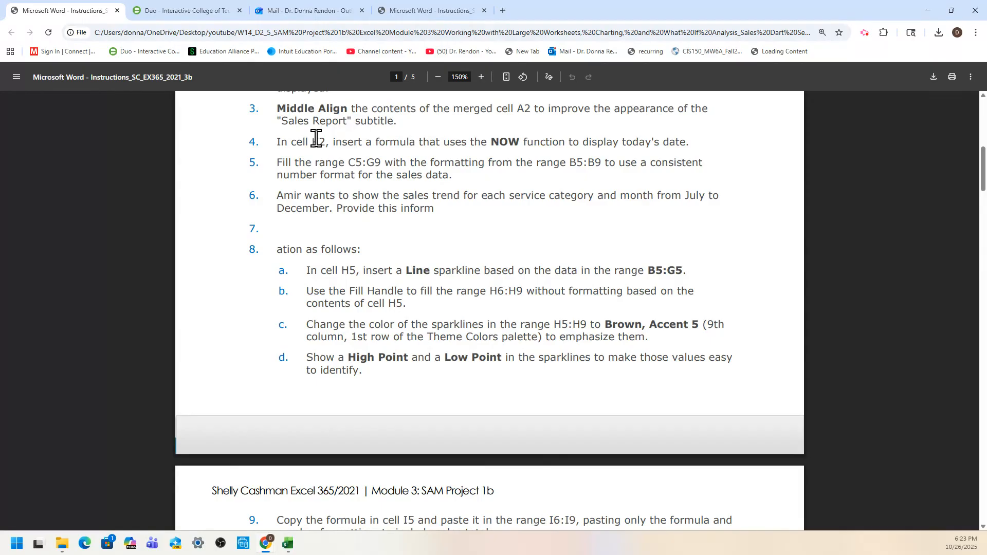
mouse_move(257, 554)
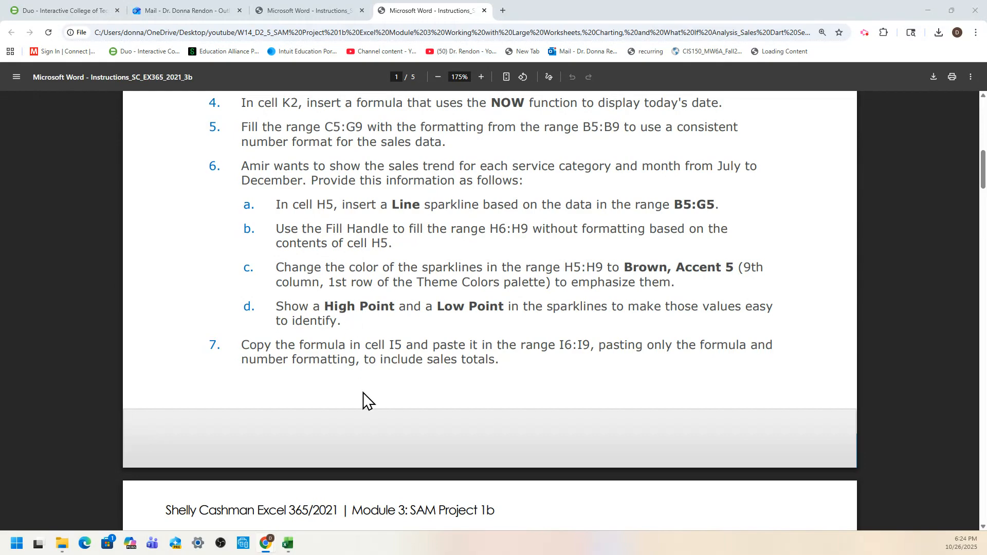
mouse_move(286, 550)
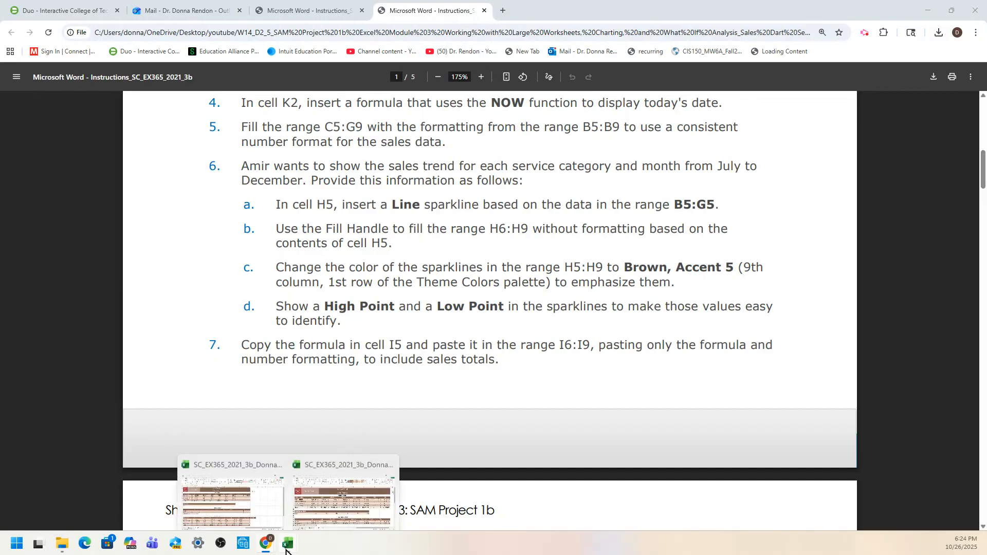
left_click(234, 504)
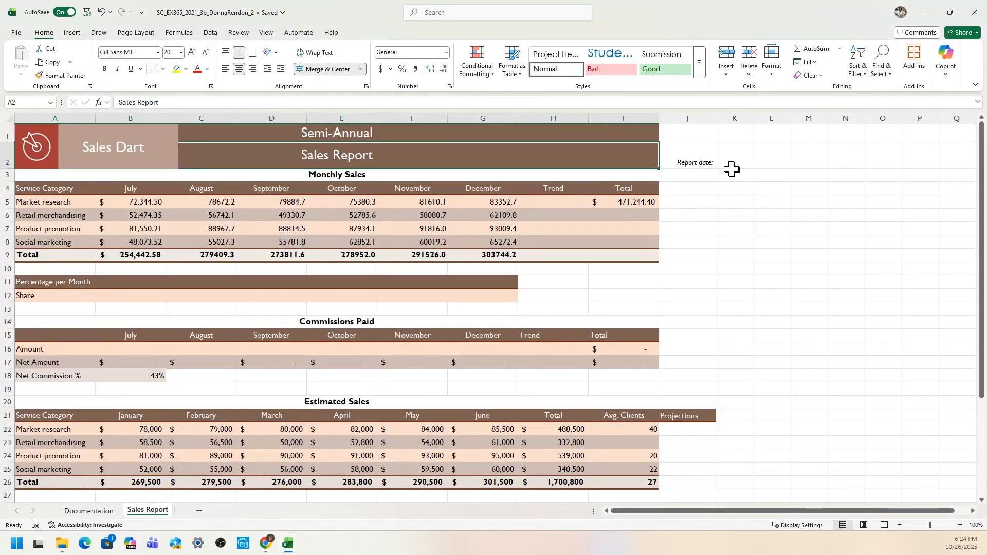
left_click(731, 166)
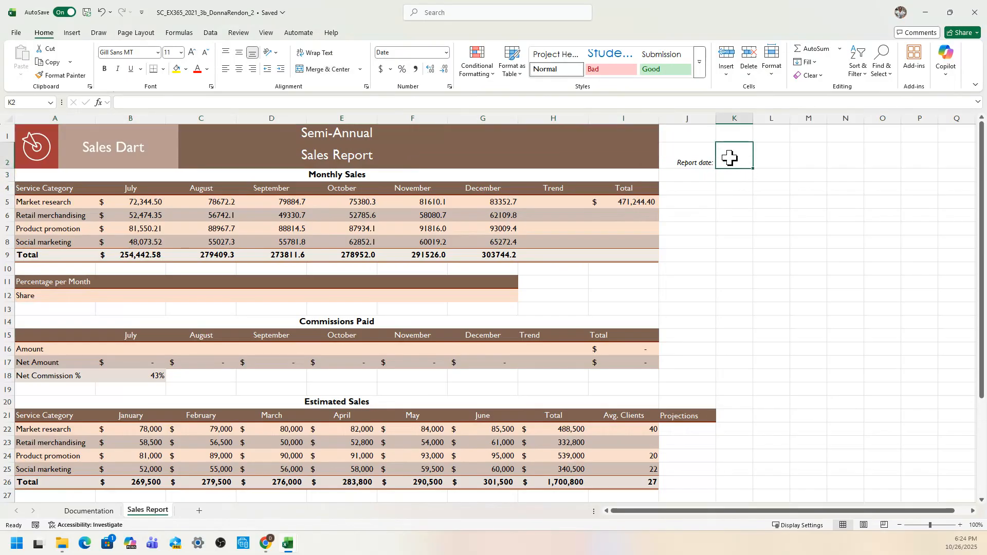
left_click(32, 104)
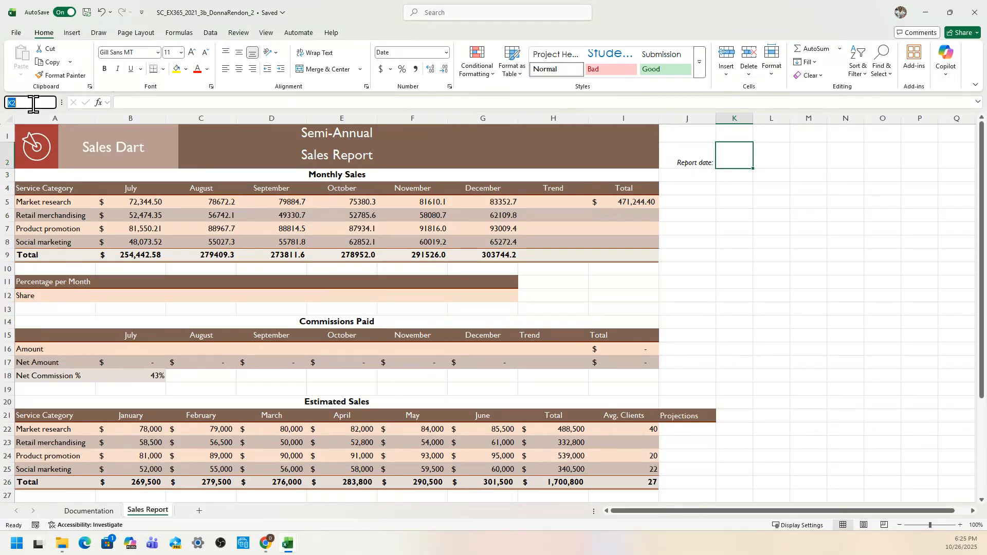
left_click(739, 154)
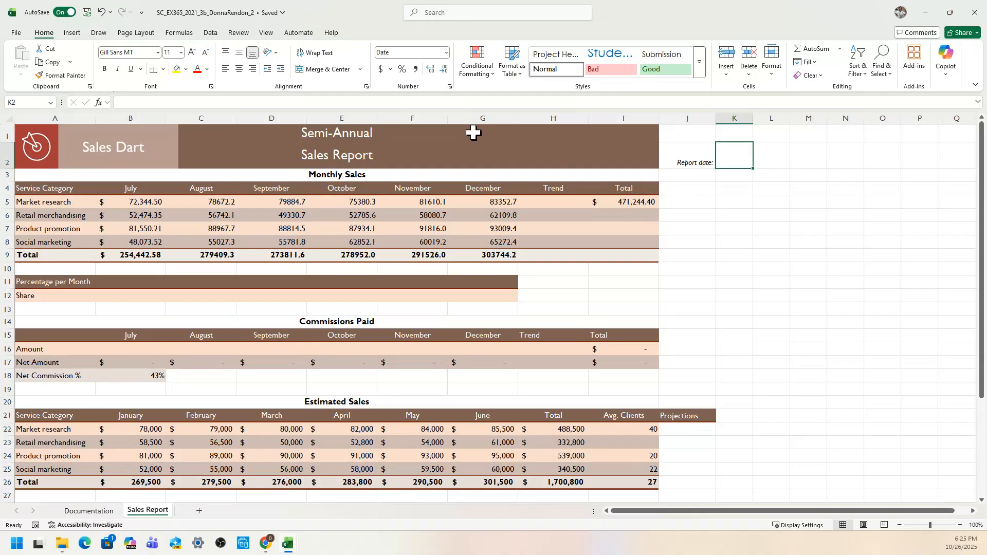
left_click(177, 34)
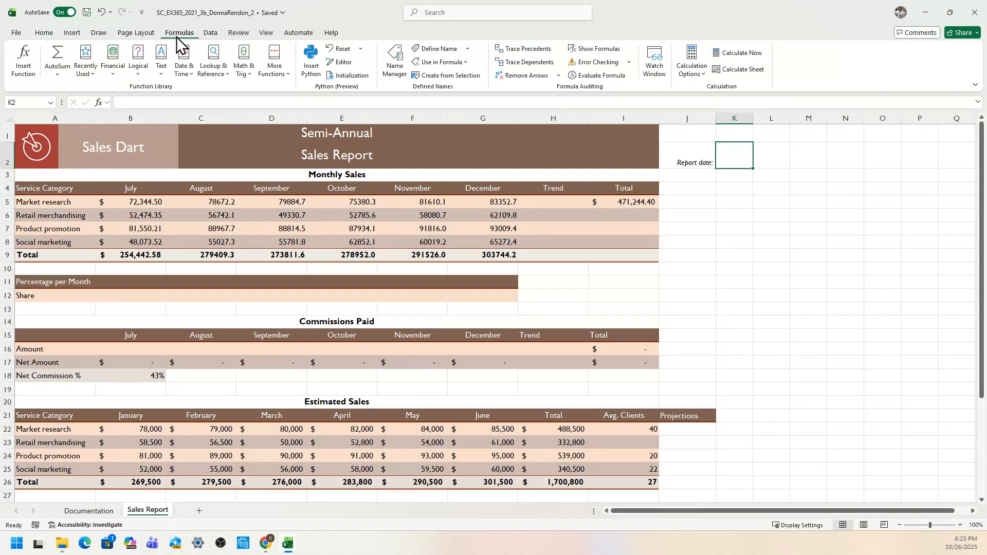
left_click(190, 71)
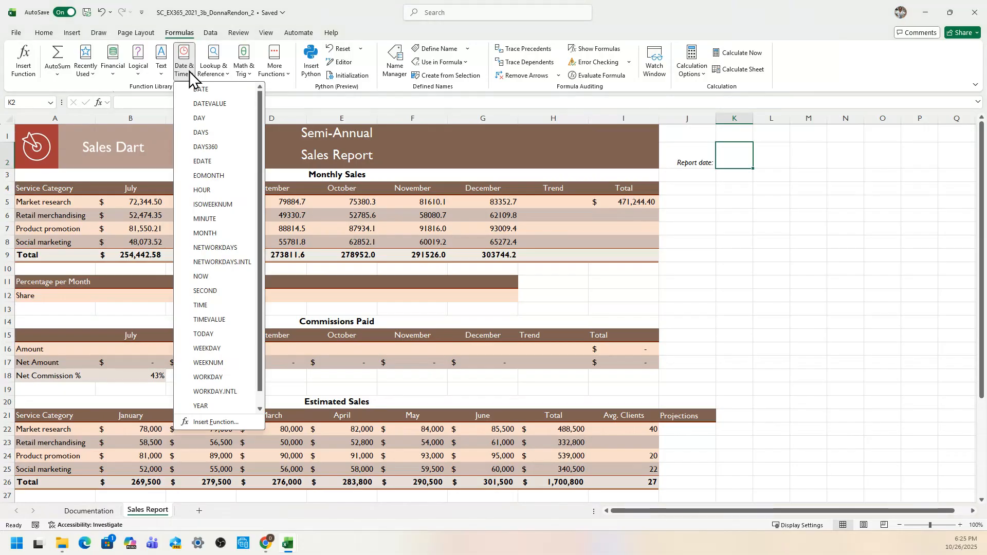
left_click(214, 275)
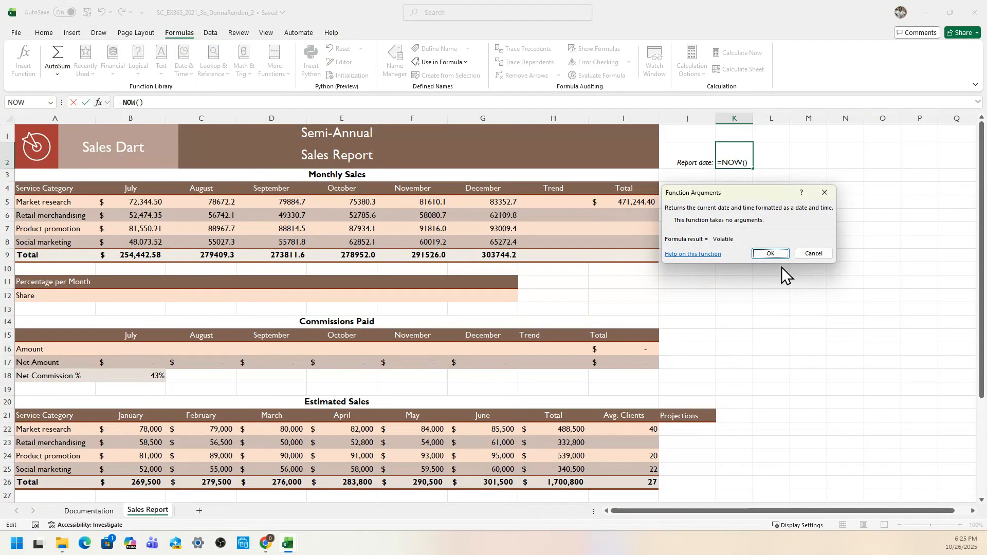
left_click(770, 254)
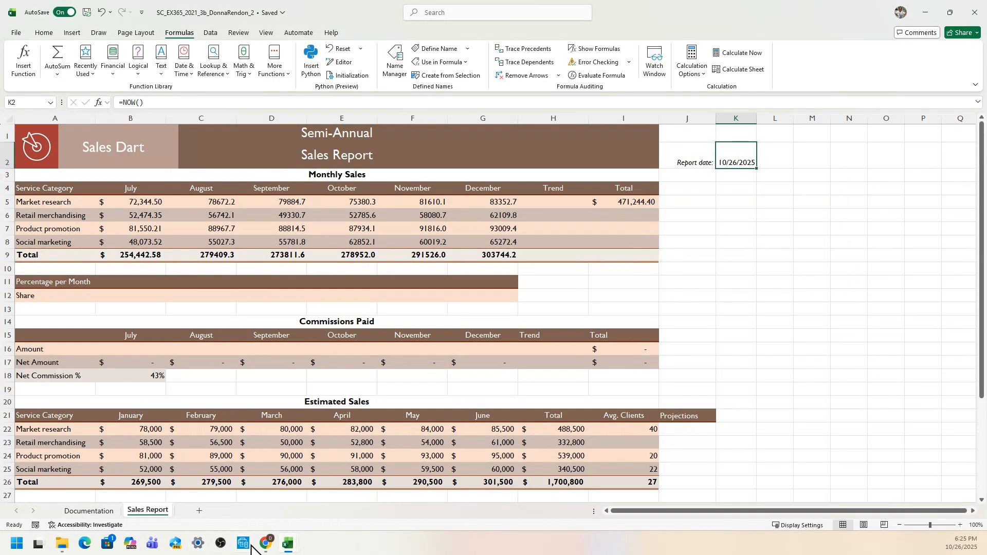
- Consult instruction 5 in Chrome, and copy the formatting of range B5:B9 to range C5:G9 with Format Painter in Excel
mouse_move(264, 546)
left_click(124, 497)
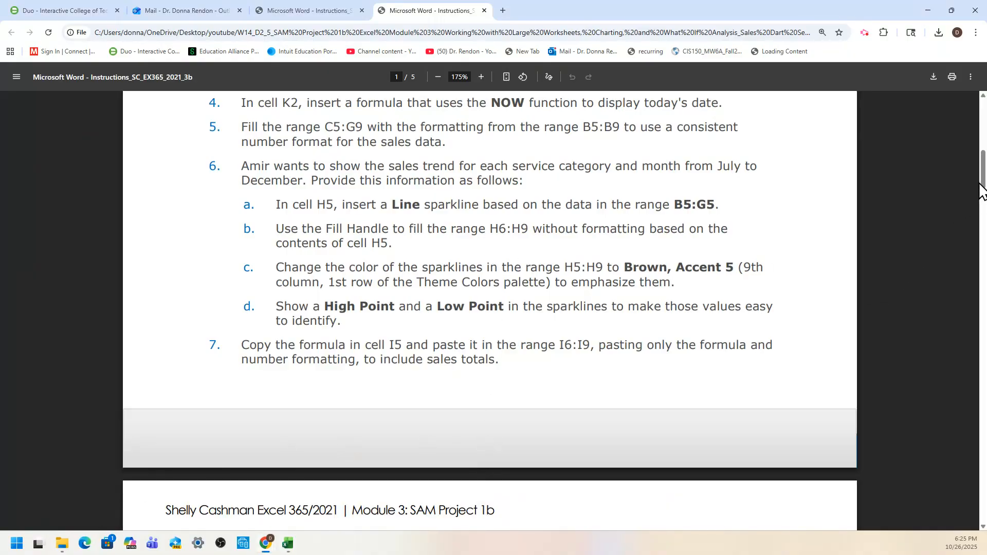
scroll(982, 184, "down", 1)
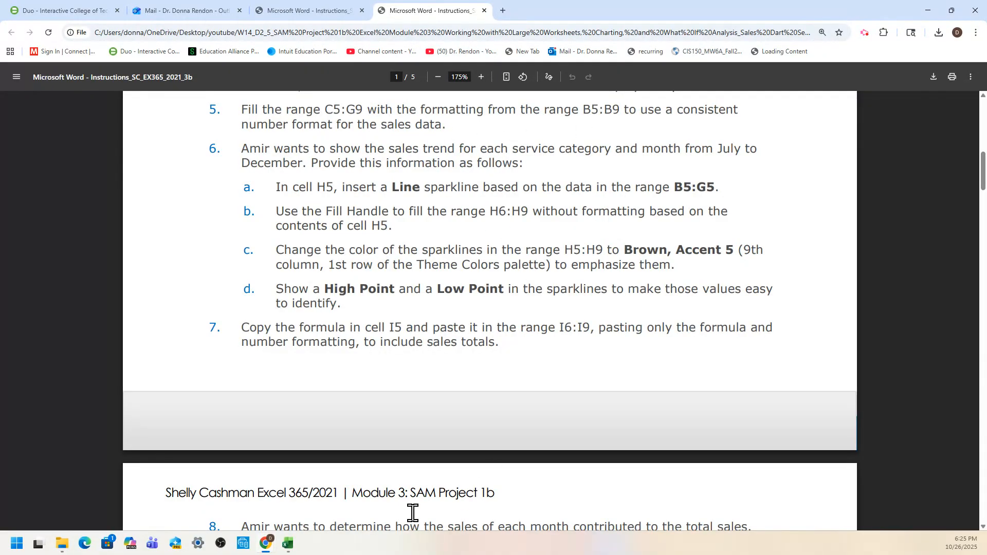
left_click(252, 511)
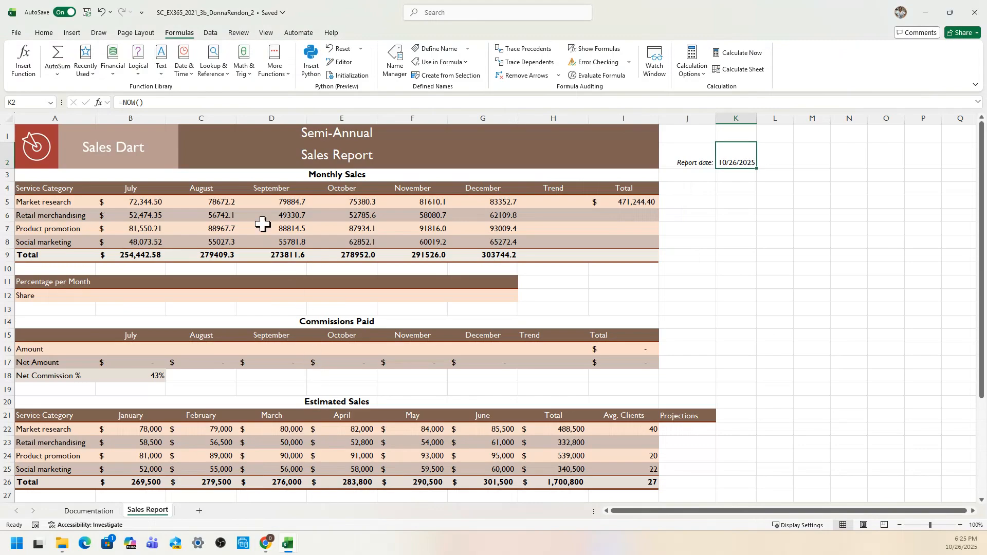
left_click(216, 202)
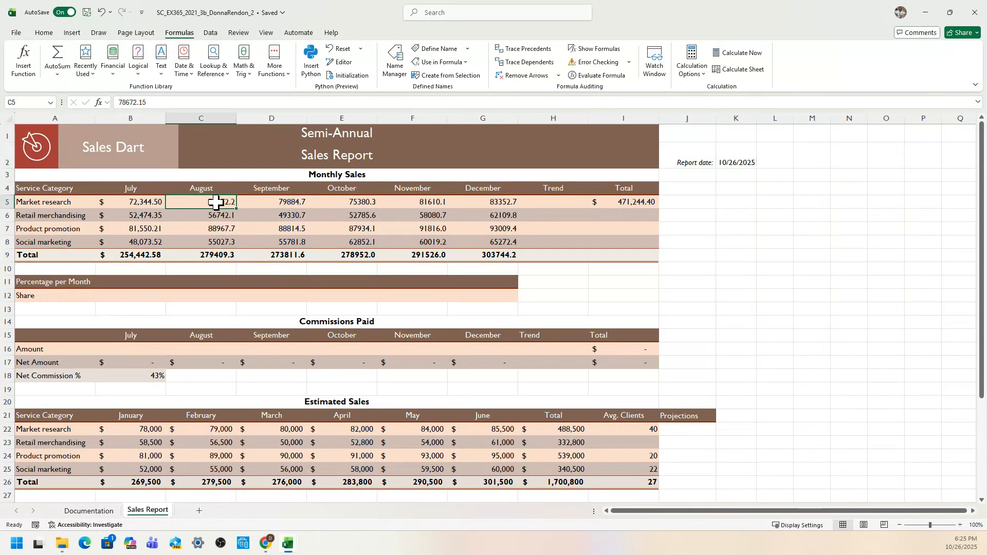
left_click_drag(216, 202, 492, 254)
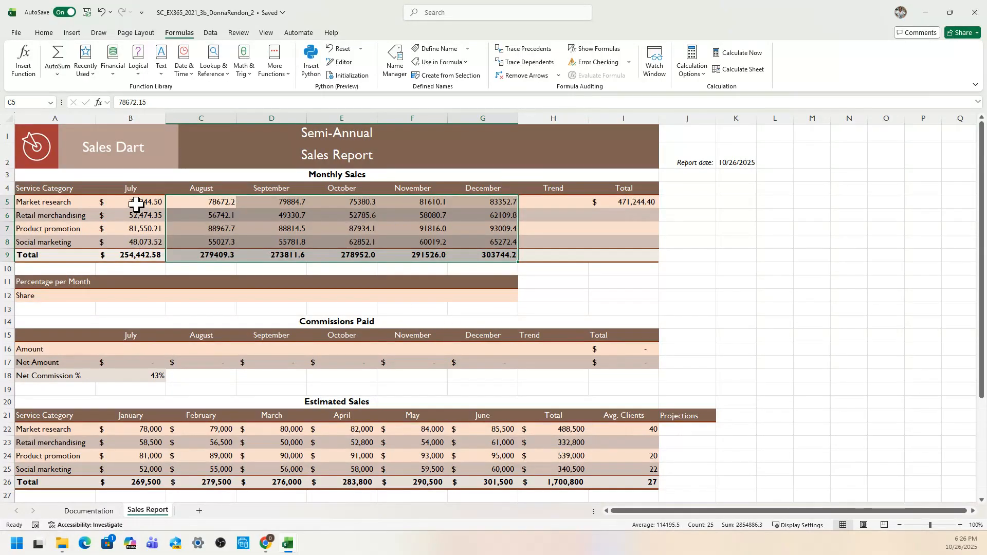
left_click(31, 103)
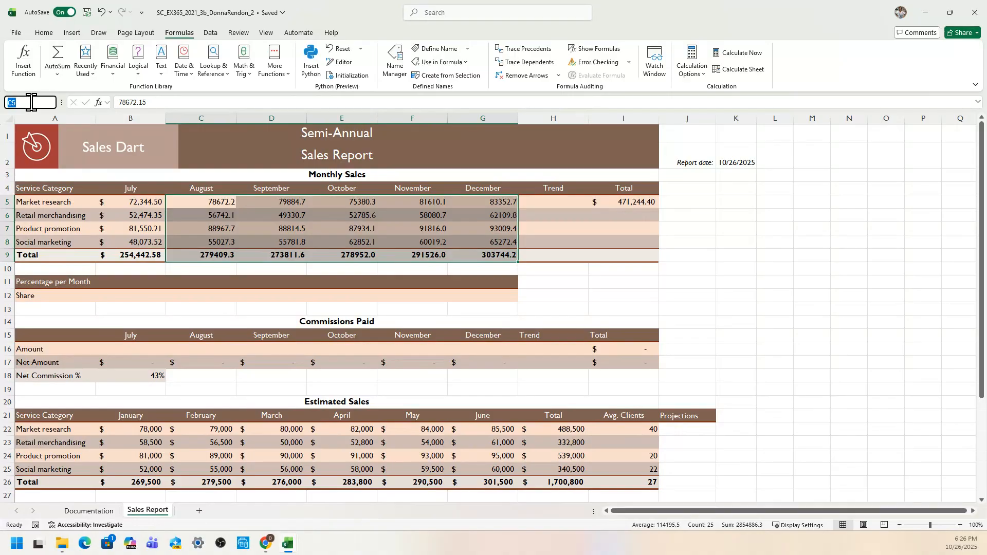
type("B5:B9")
key("Return")
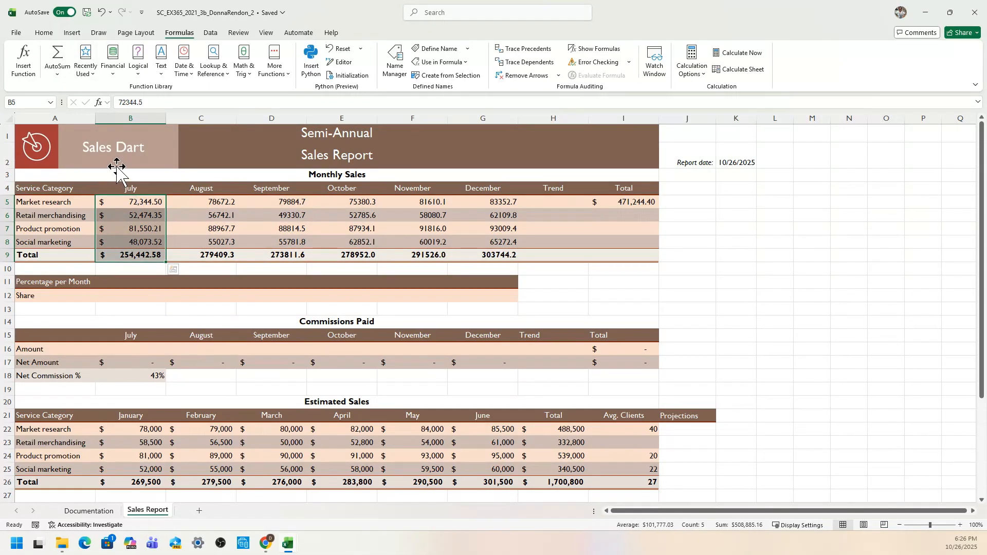
left_click(45, 33)
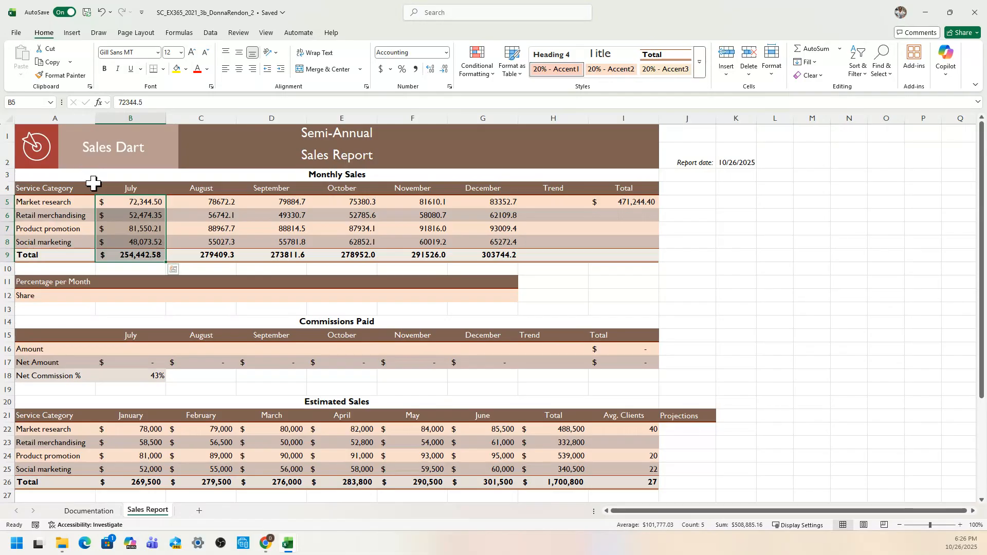
left_click(126, 211)
left_click_drag(126, 202, 126, 250)
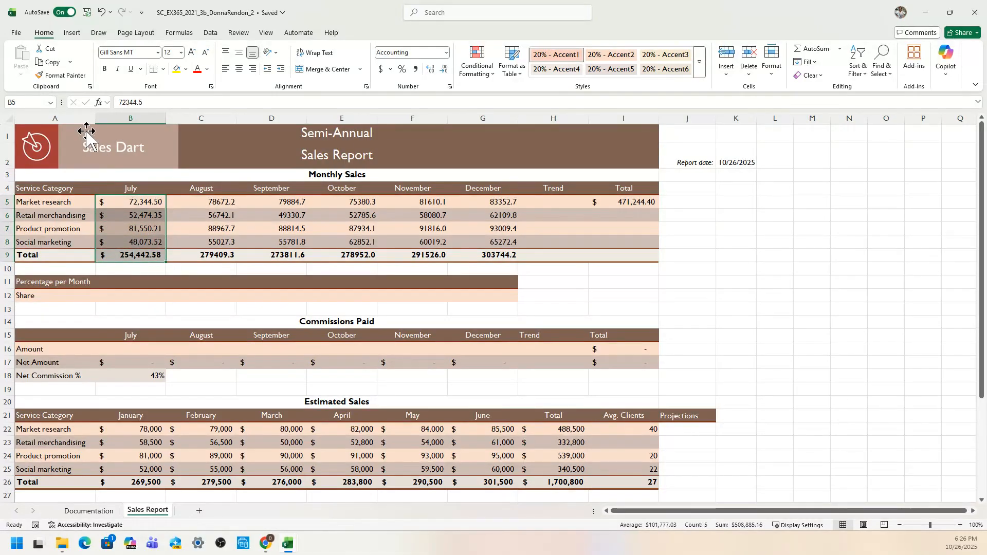
left_click(61, 75)
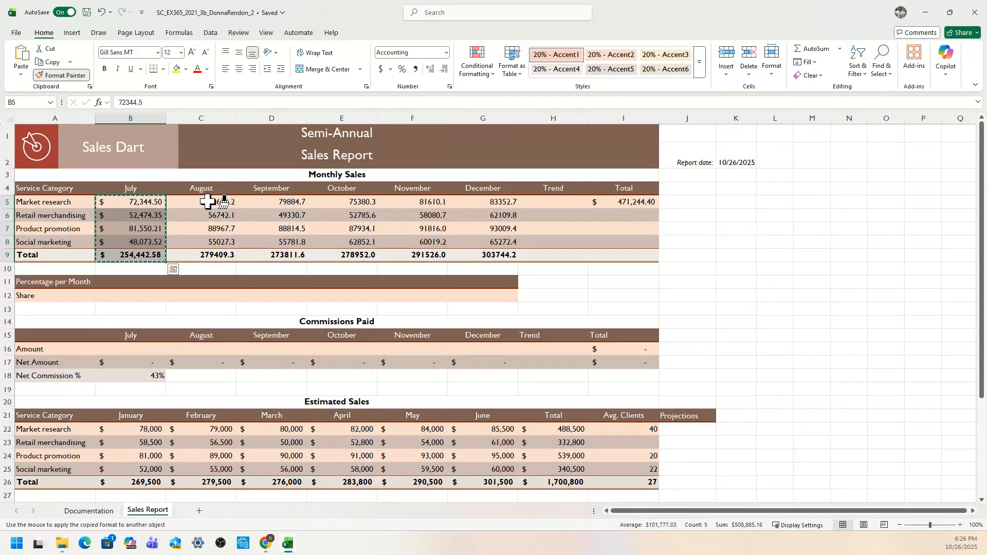
mouse_move(207, 201)
left_mouse_down()
mouse_move(256, 257)
mouse_move(443, 268)
mouse_move(487, 255)
left_mouse_up()
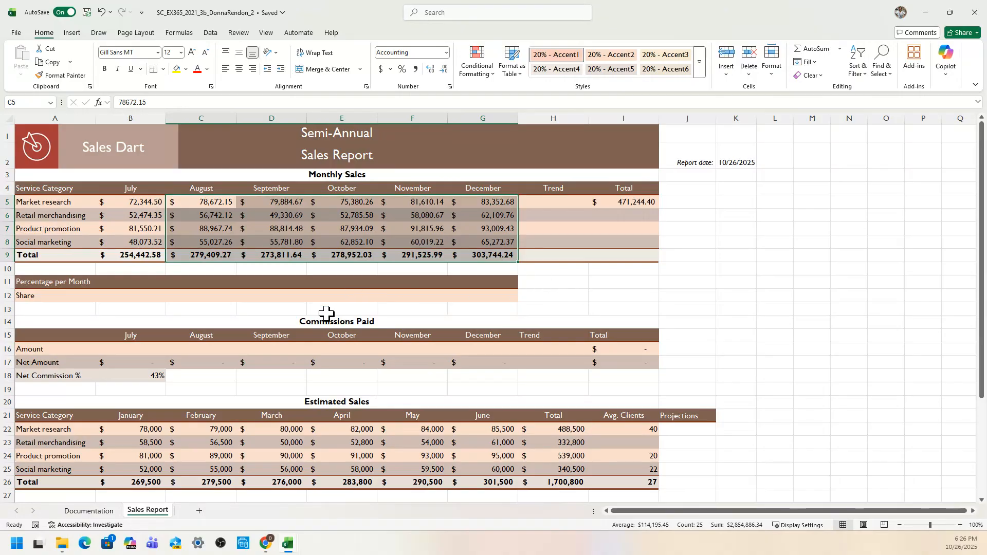
- Consult instruction 6 in Chrome, and insert a Line sparkline in cell H5 based on the data range B5:G5 in Excel
mouse_move(266, 544)
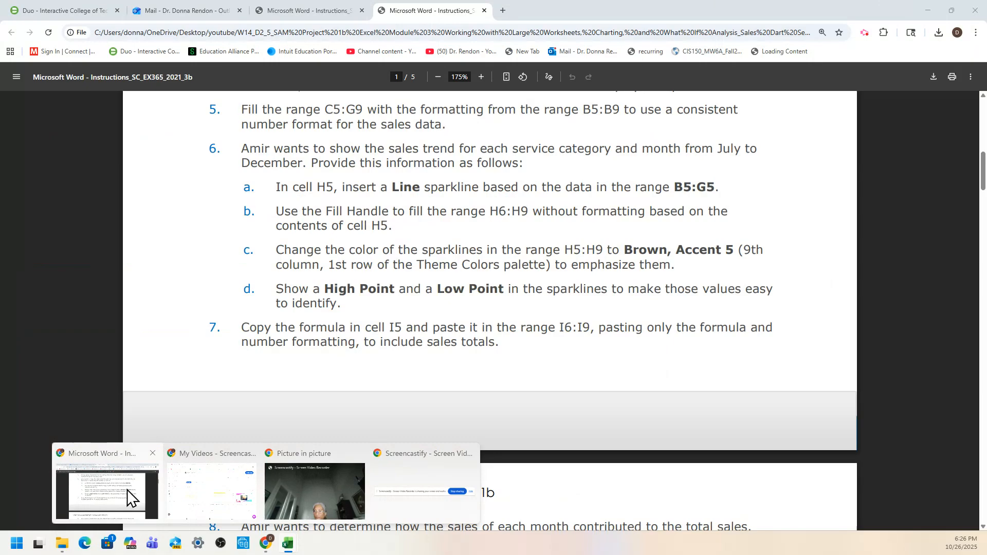
left_click(127, 489)
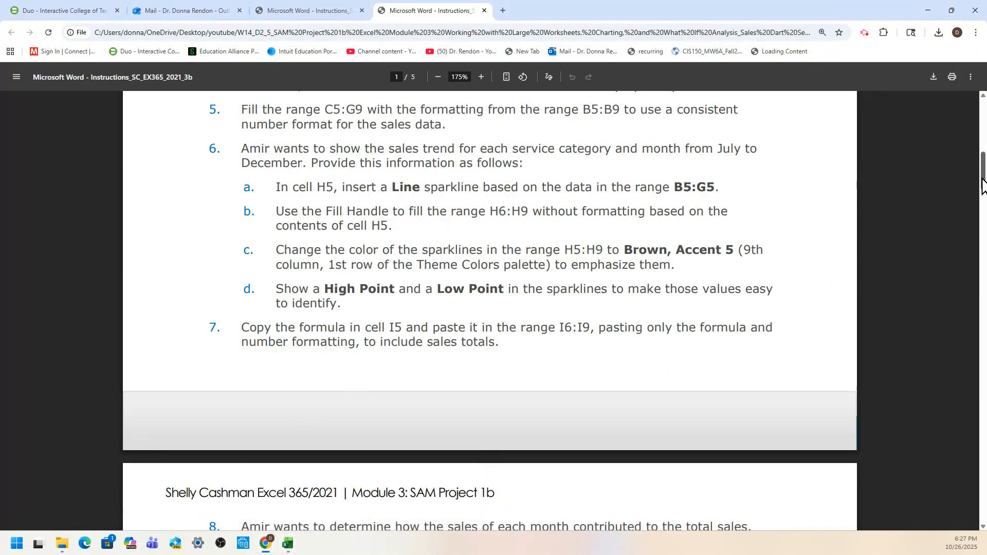
left_click_drag(982, 179, 983, 184)
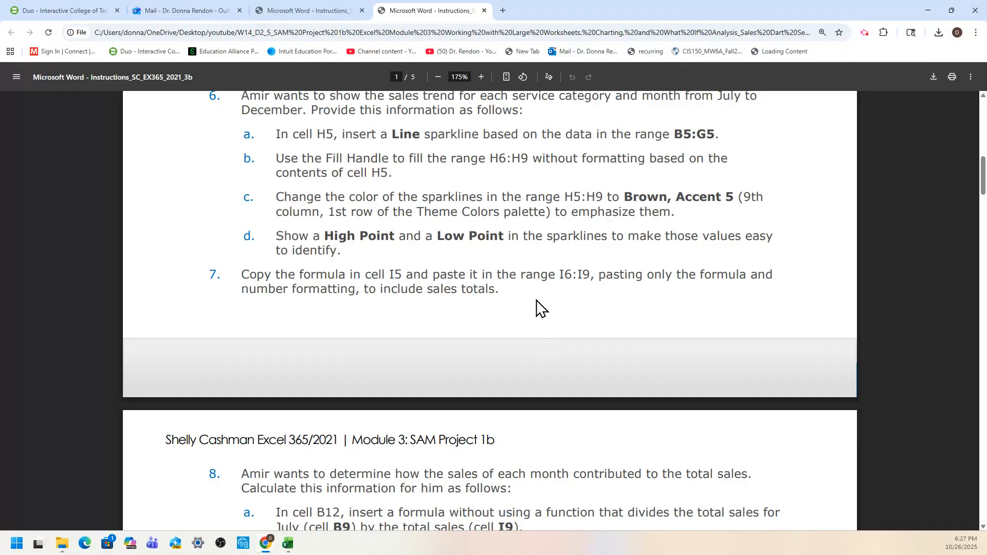
mouse_move(289, 545)
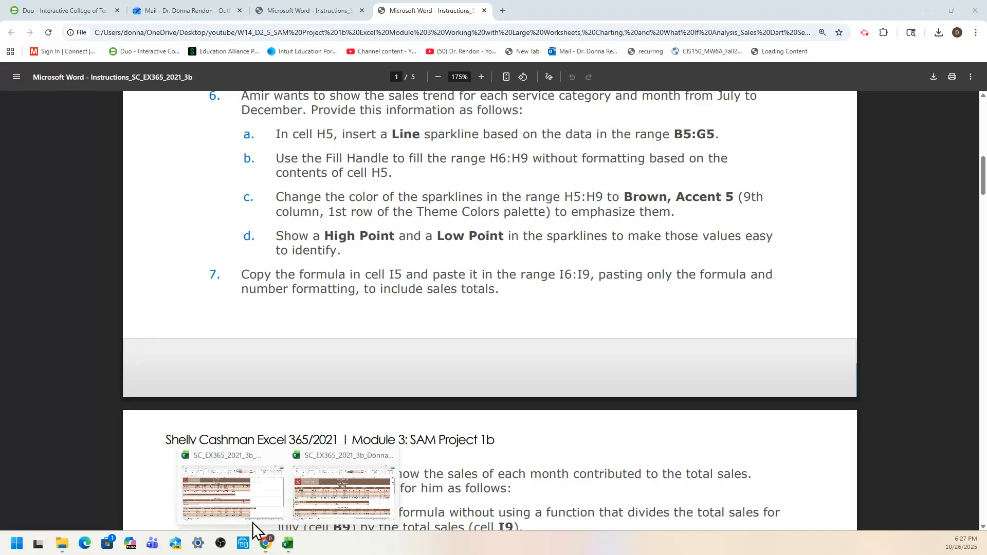
left_click(232, 512)
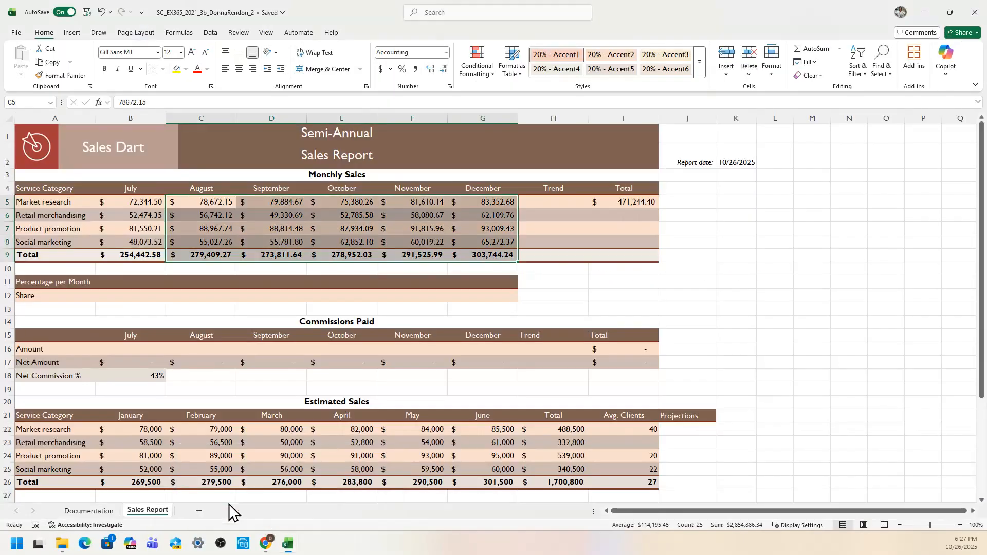
left_click(548, 204)
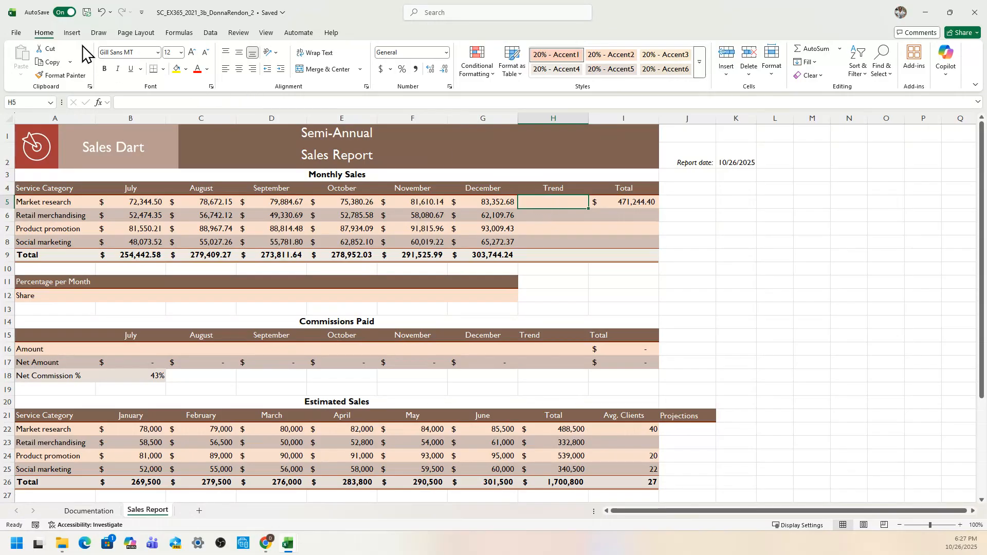
left_click(73, 33)
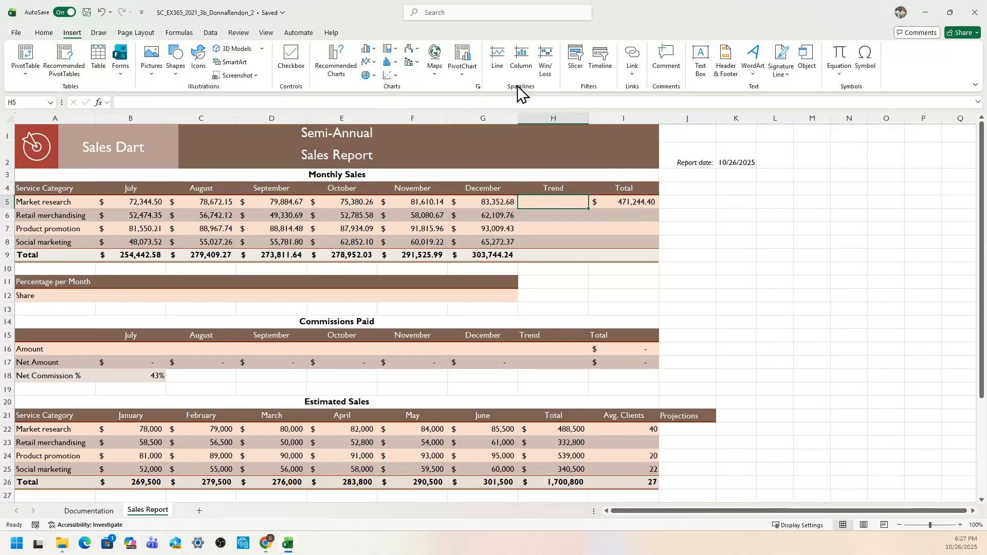
left_click(498, 65)
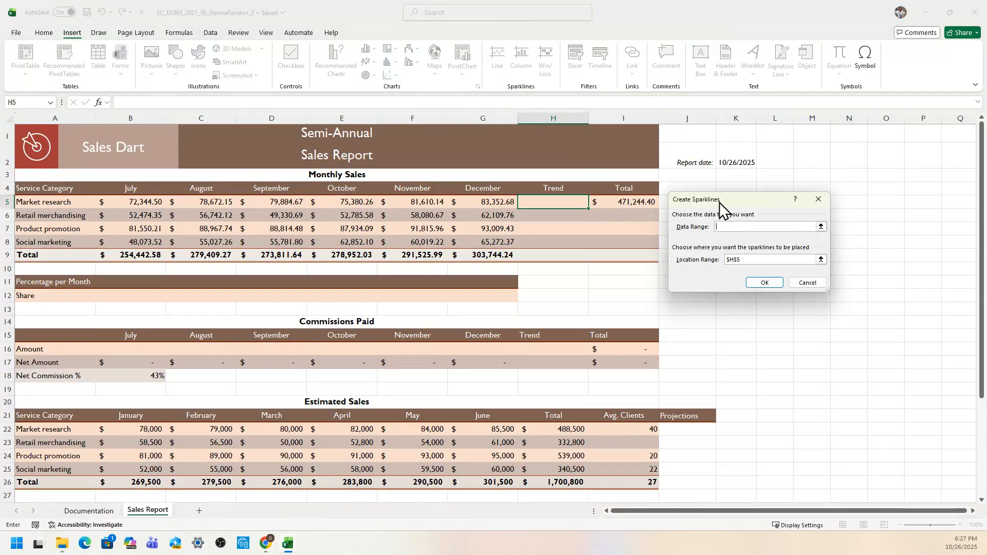
left_click_drag(720, 202, 746, 193)
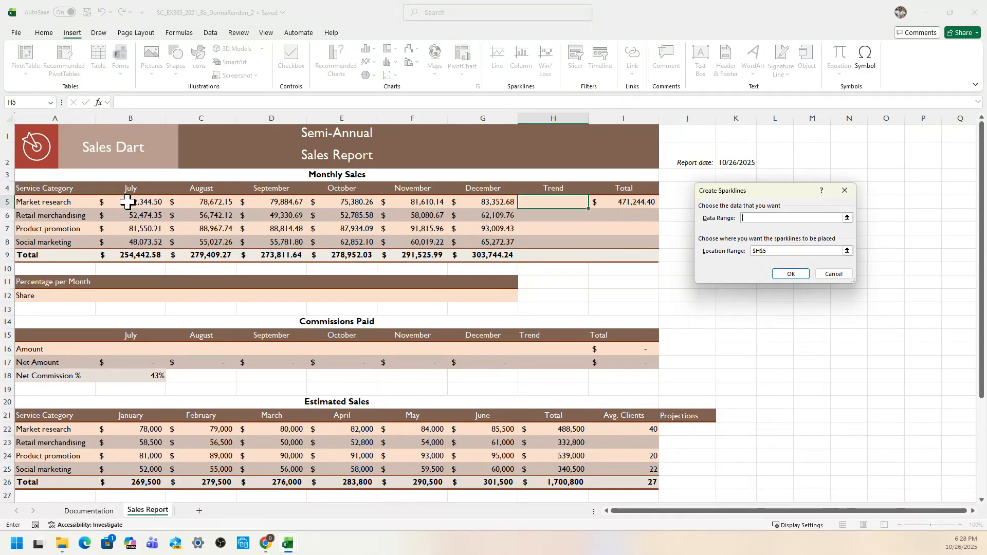
left_click_drag(128, 202, 471, 202)
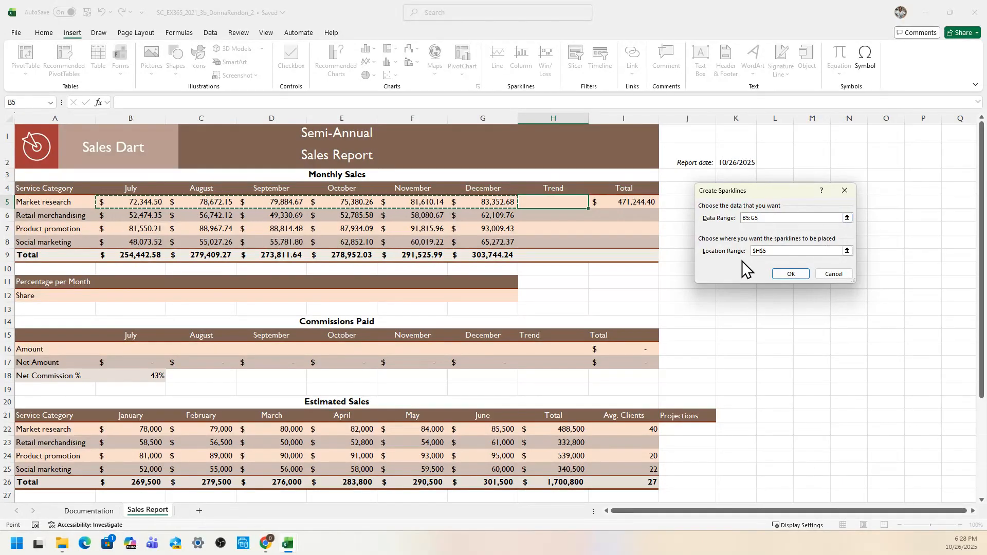
left_click(775, 251)
left_click(792, 273)
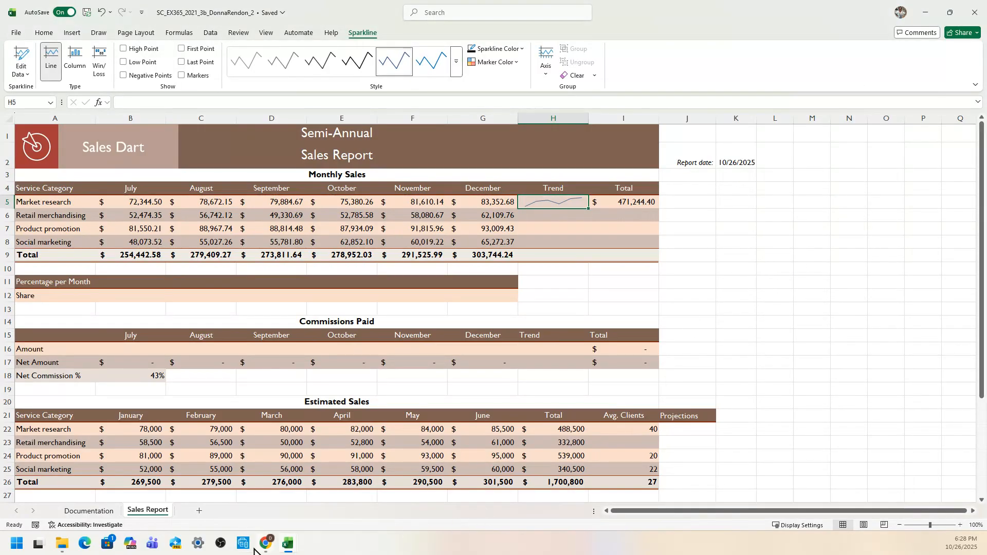
- Consult instruction 6b in Chrome, and fill range H6:H9 from the sparkline in cell H5 without formatting in Excel
mouse_move(267, 552)
left_click(135, 510)
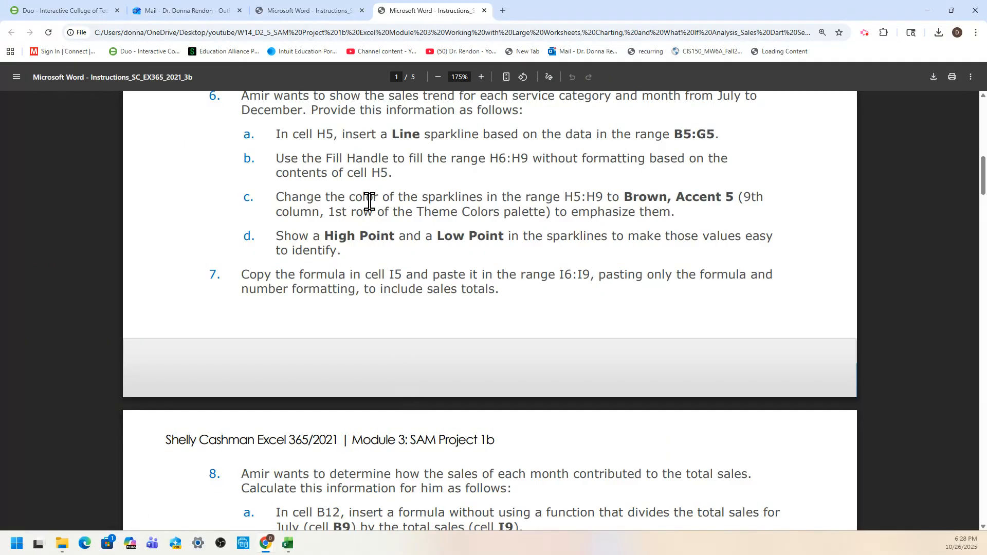
left_click_drag(982, 182, 982, 187)
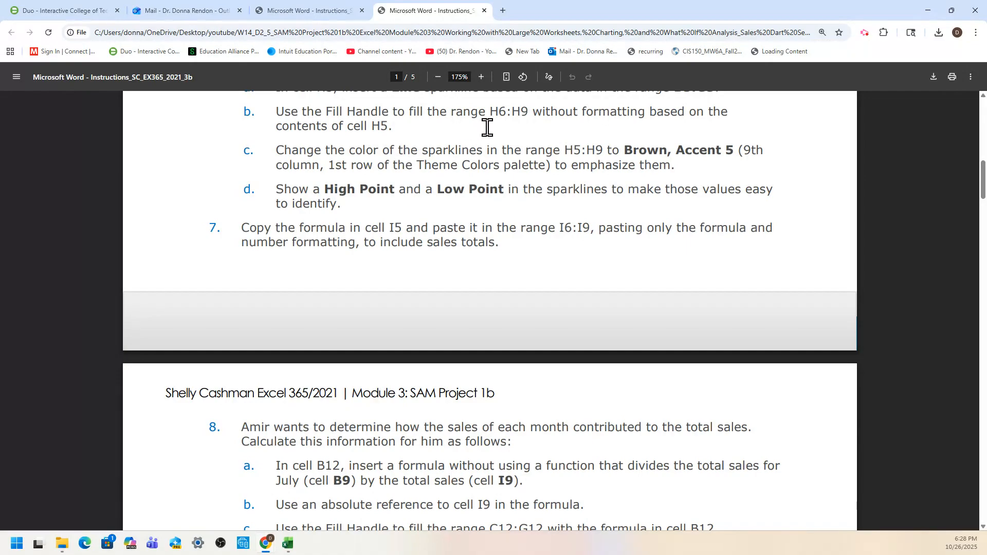
left_click_drag(530, 114, 650, 115)
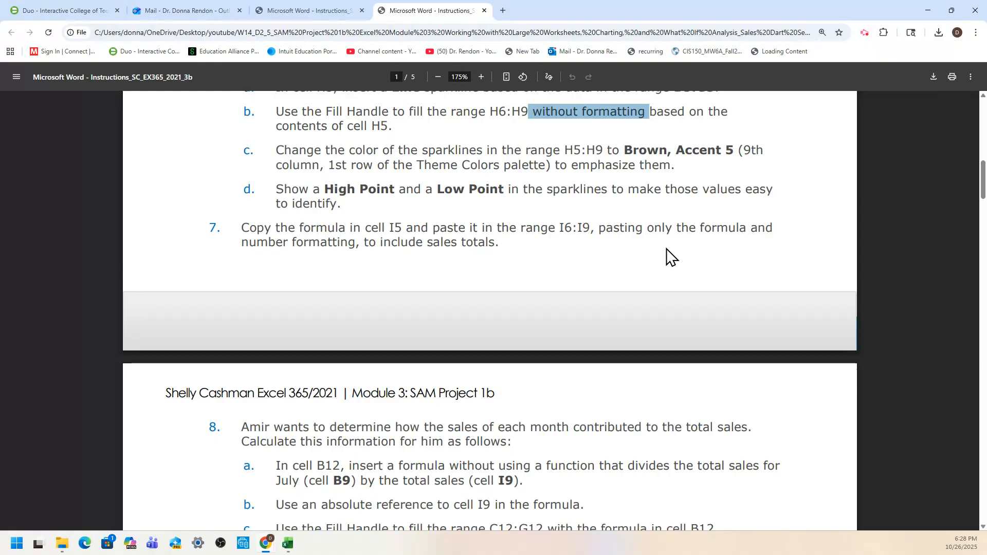
left_click(400, 165)
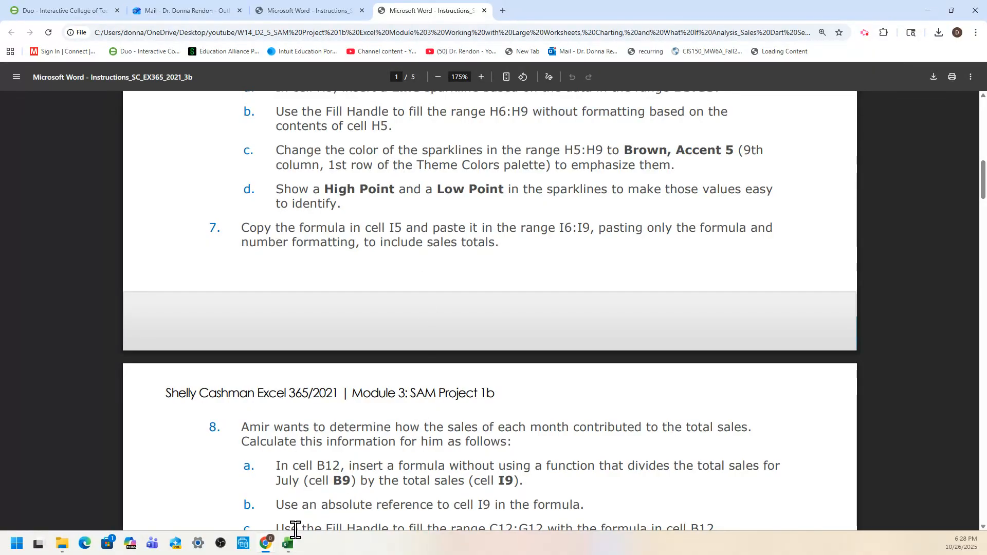
mouse_move(291, 546)
left_click(257, 516)
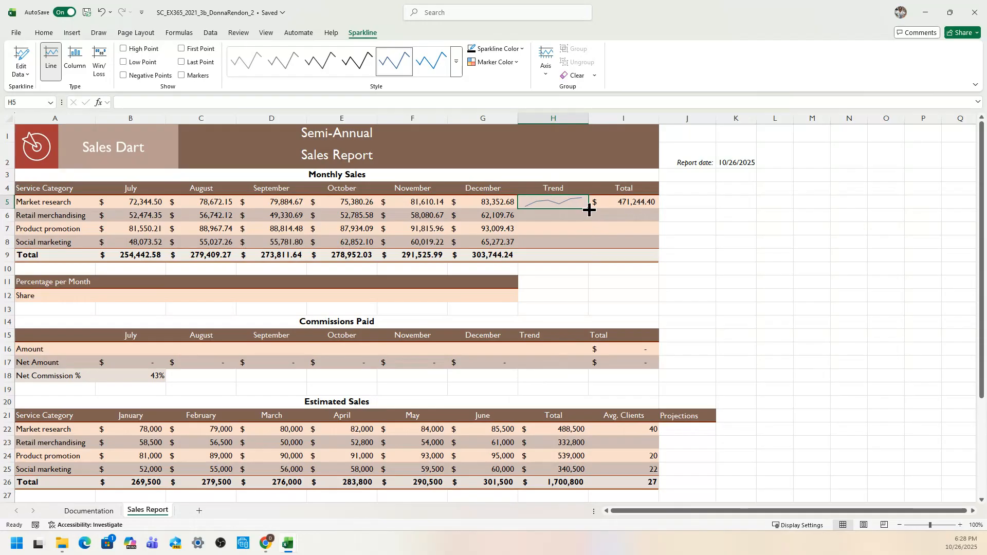
left_click_drag(589, 209, 588, 259)
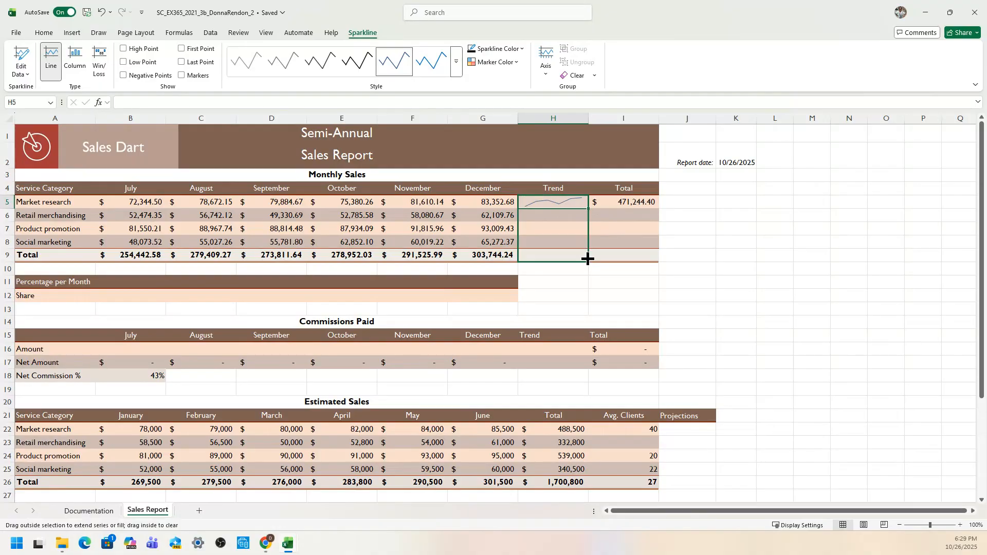
left_click_drag(588, 259, 588, 259)
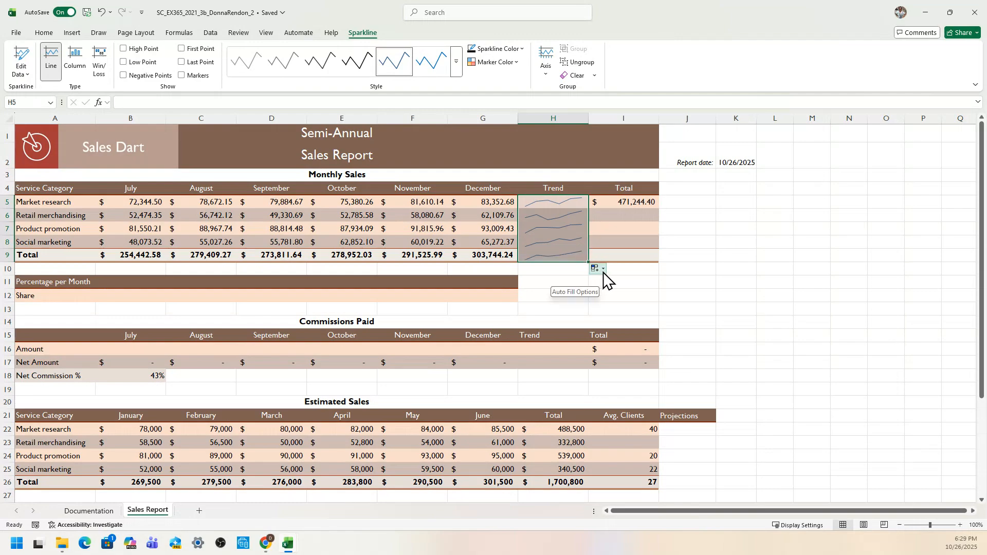
left_click(603, 272)
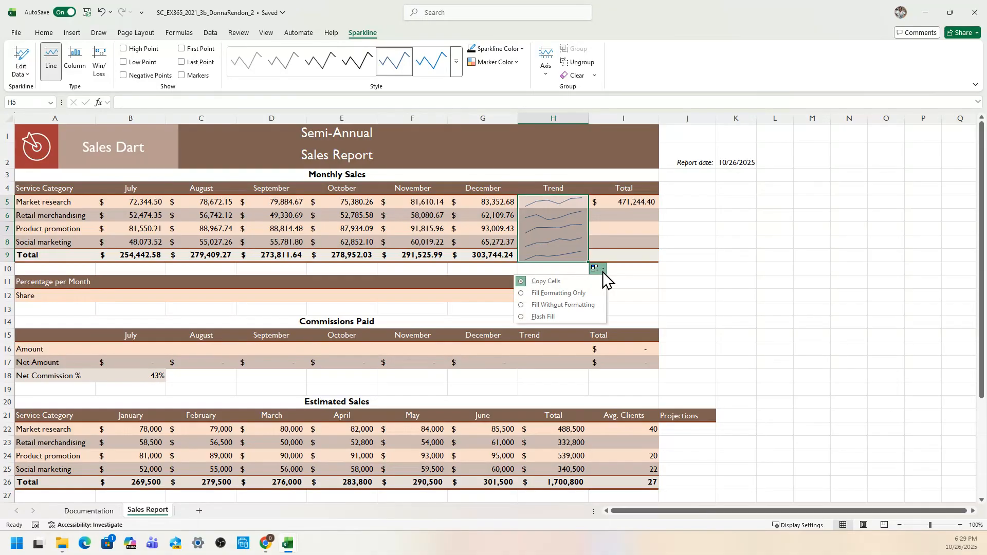
left_click(580, 305)
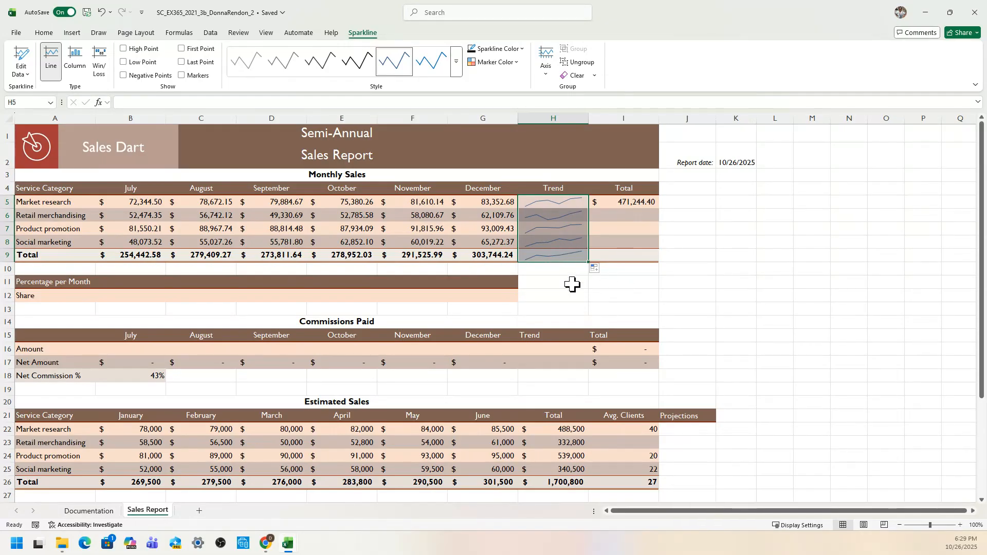
left_click(572, 282)
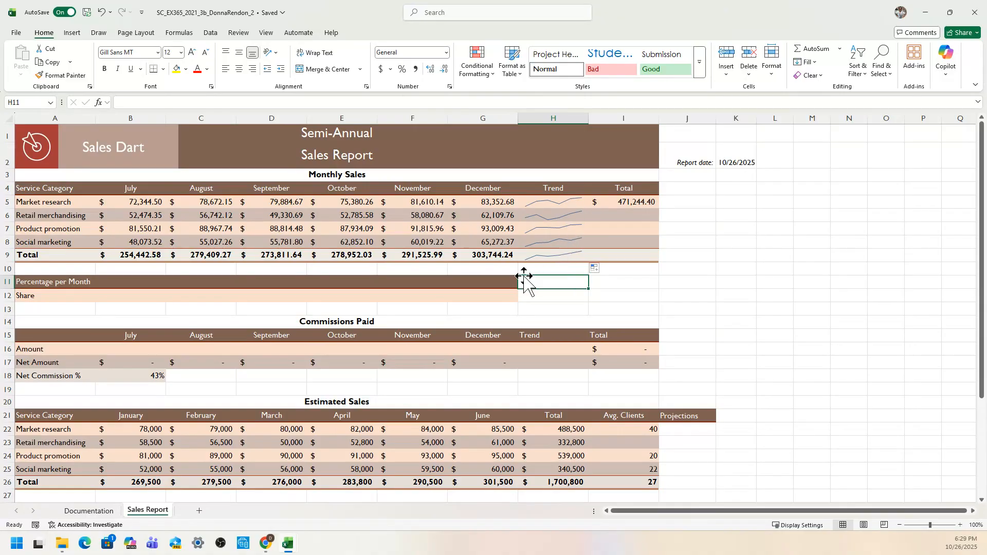
- Consult instructions 6c and 6d in Chrome, and set the H5:H9 sparklines to Brown, Accent 5 with High Point and Low Point shown in Excel
mouse_move(266, 543)
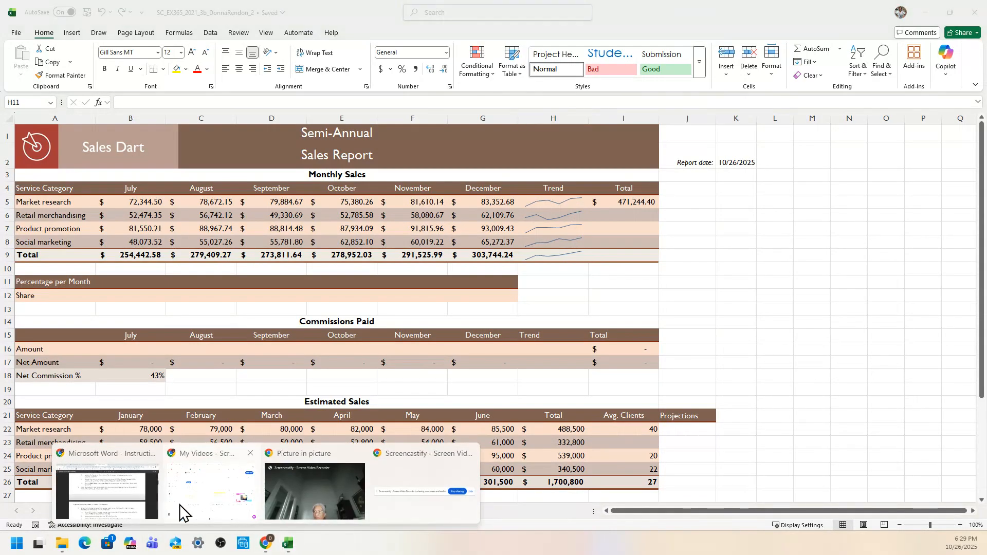
left_click(138, 501)
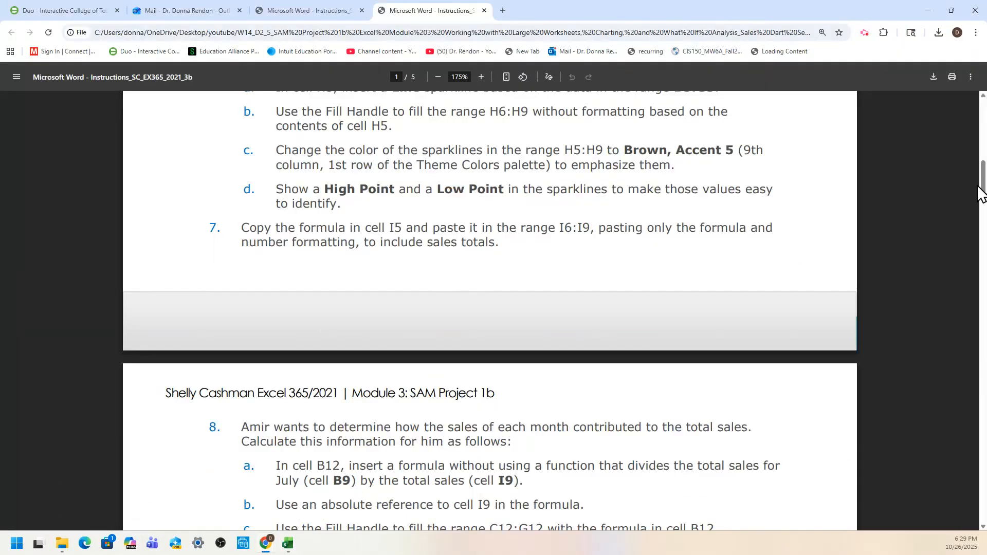
left_click_drag(984, 189, 984, 194)
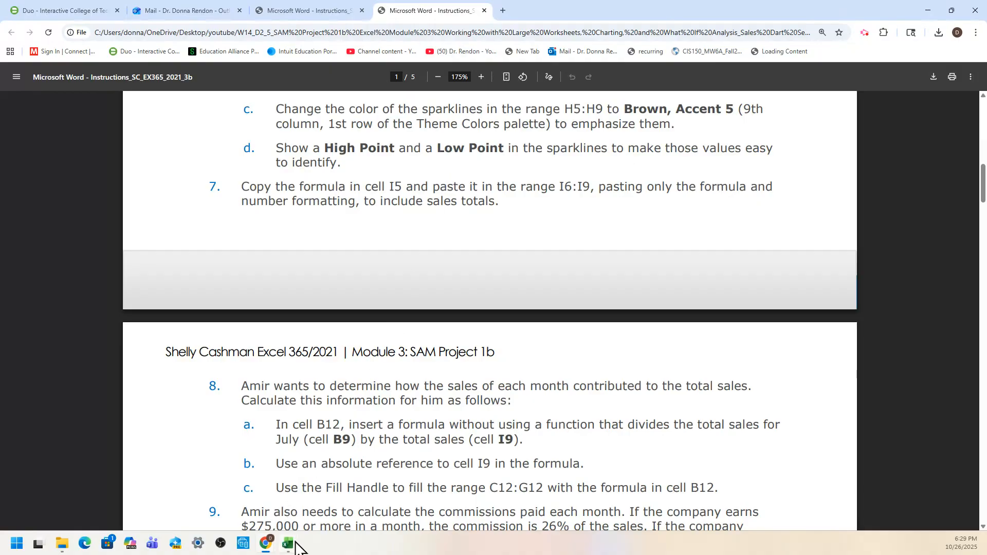
mouse_move(290, 544)
left_click(252, 517)
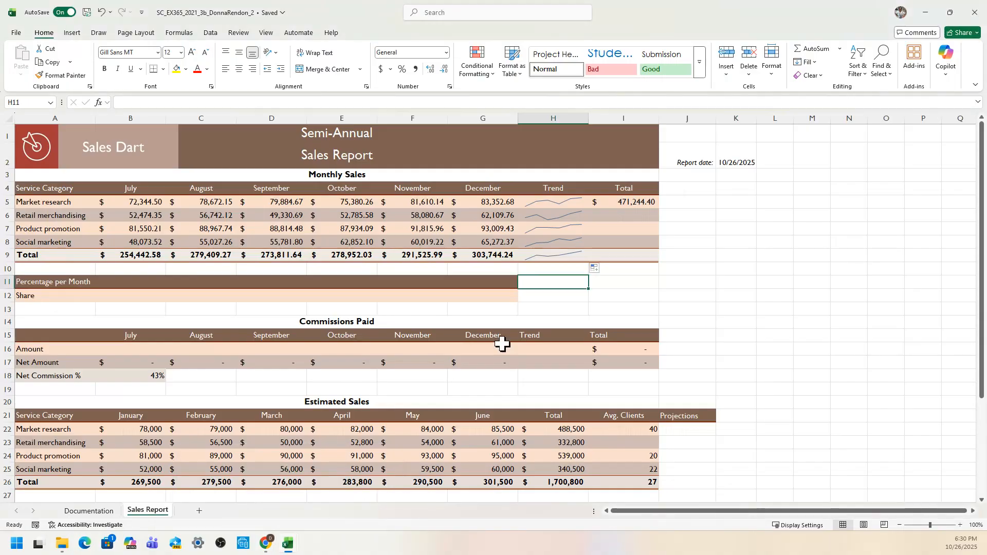
left_click(560, 205)
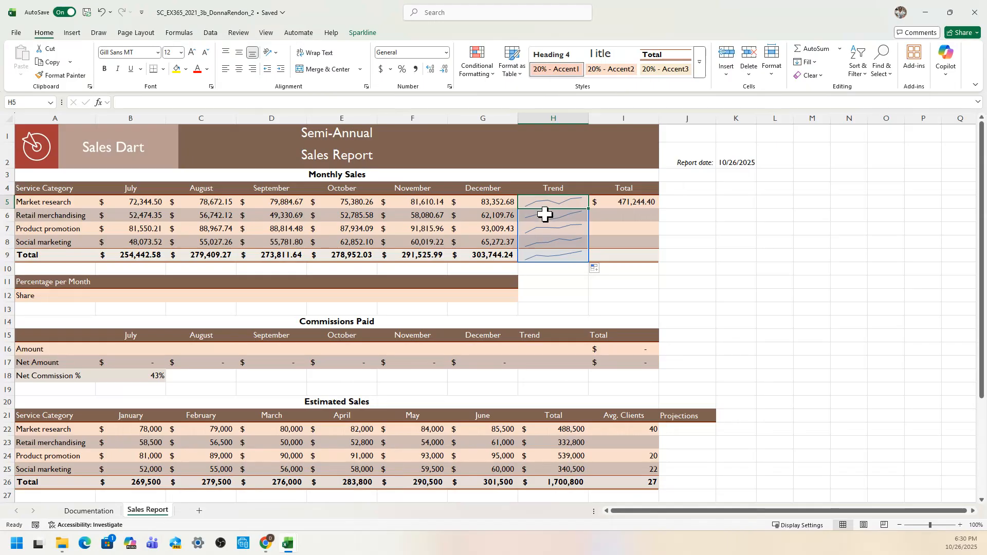
left_click(357, 34)
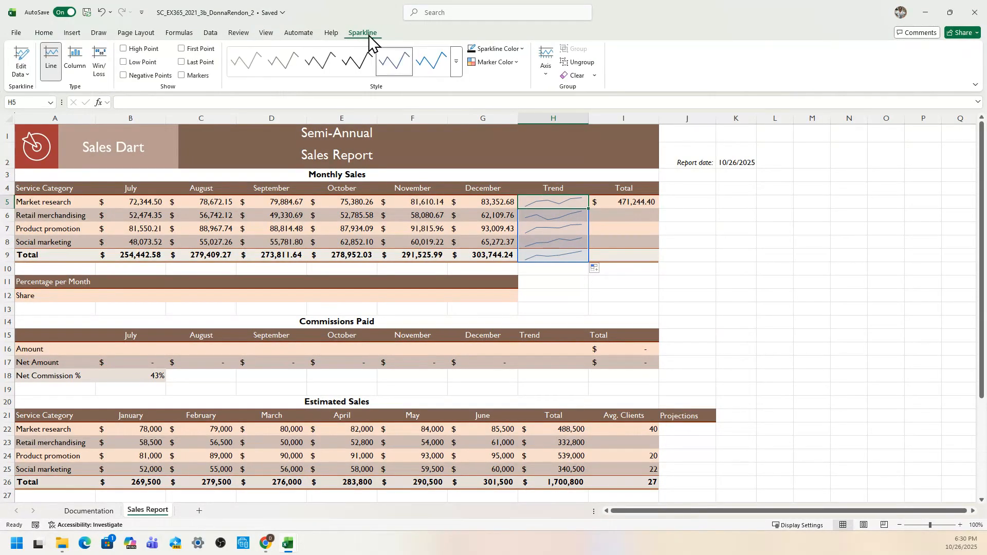
left_click(521, 50)
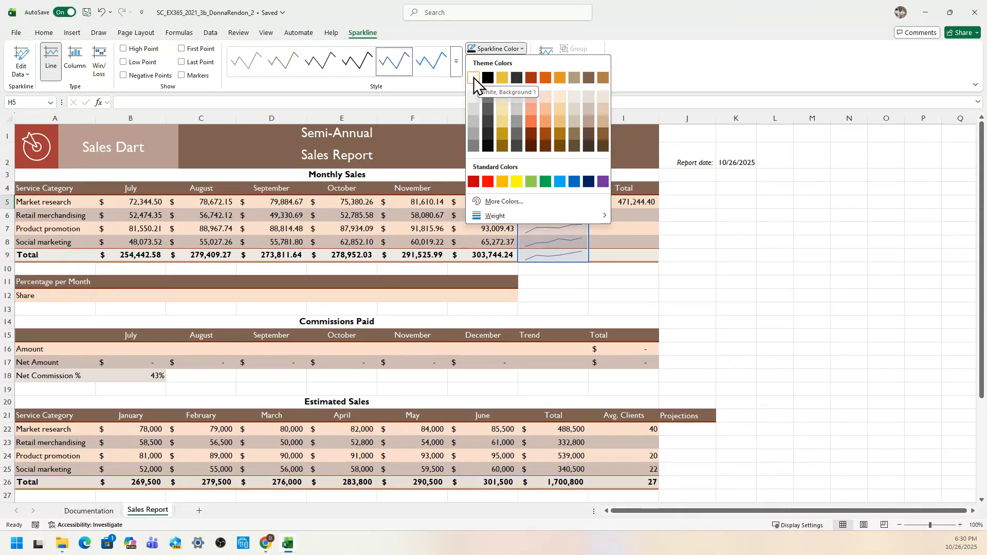
left_click(588, 77)
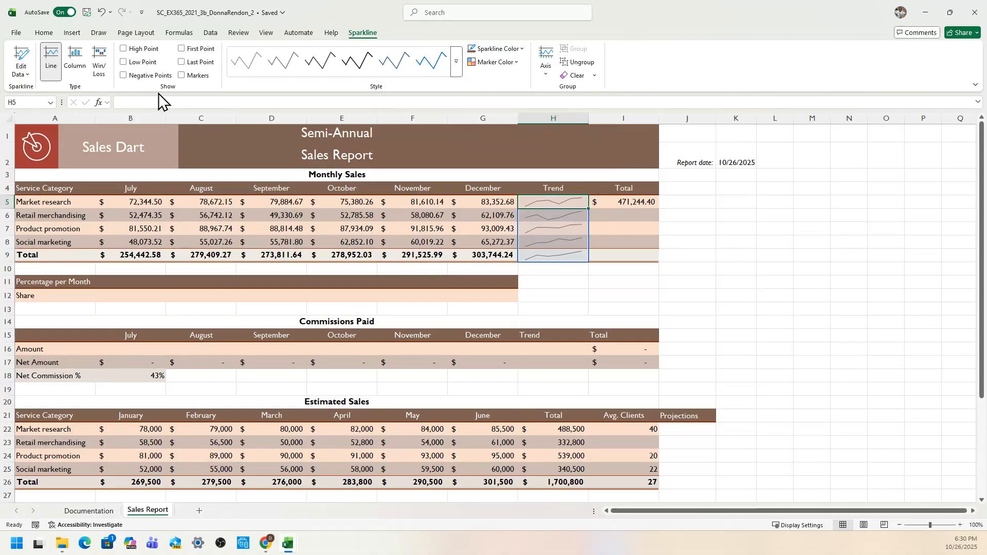
left_click(122, 49)
left_click(124, 63)
- Consult instruction 7 in Chrome, and copy the formula in cell I5 to range I6:I9 in Excel without pasting its cell formatting
mouse_move(265, 544)
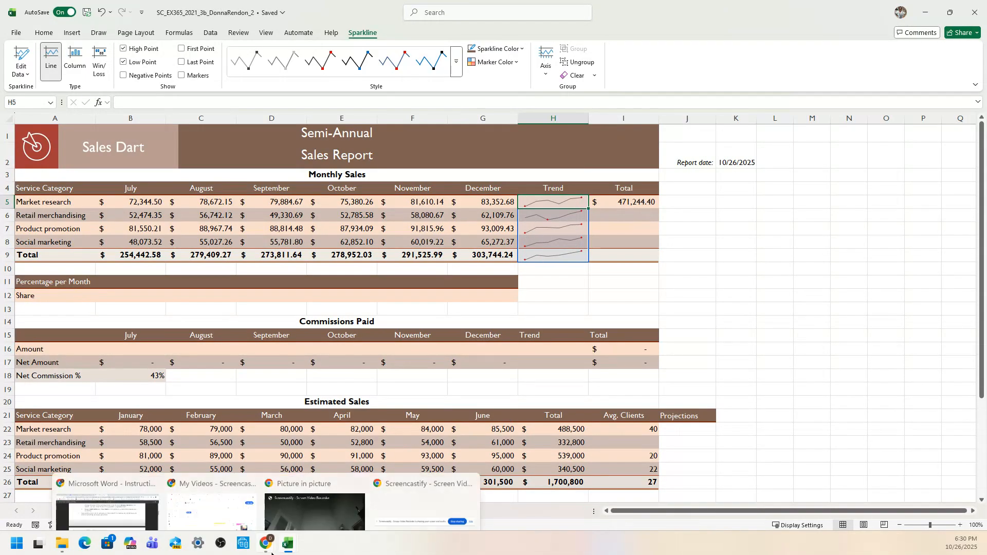
left_click(161, 509)
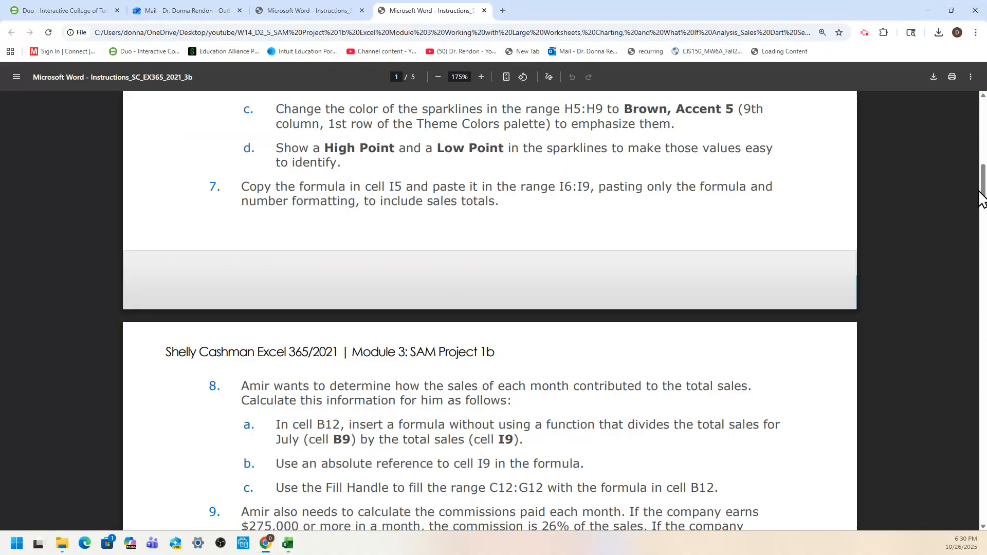
left_click_drag(985, 186, 986, 192)
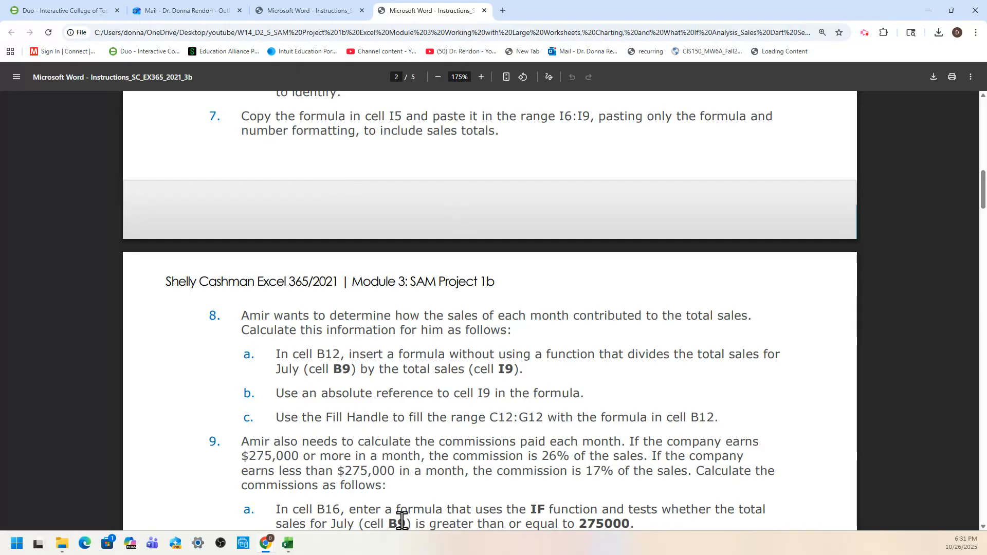
mouse_move(281, 544)
left_click(231, 501)
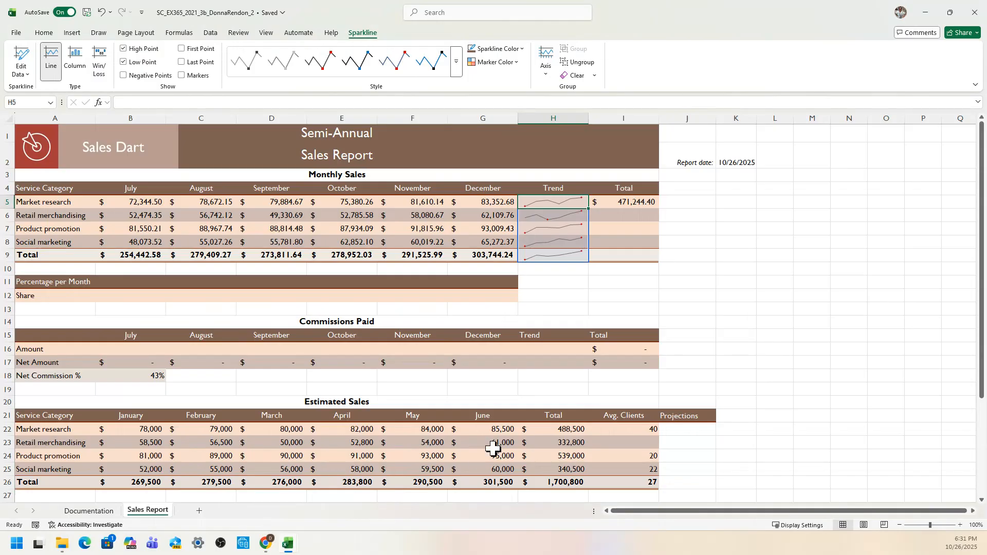
left_click(638, 201)
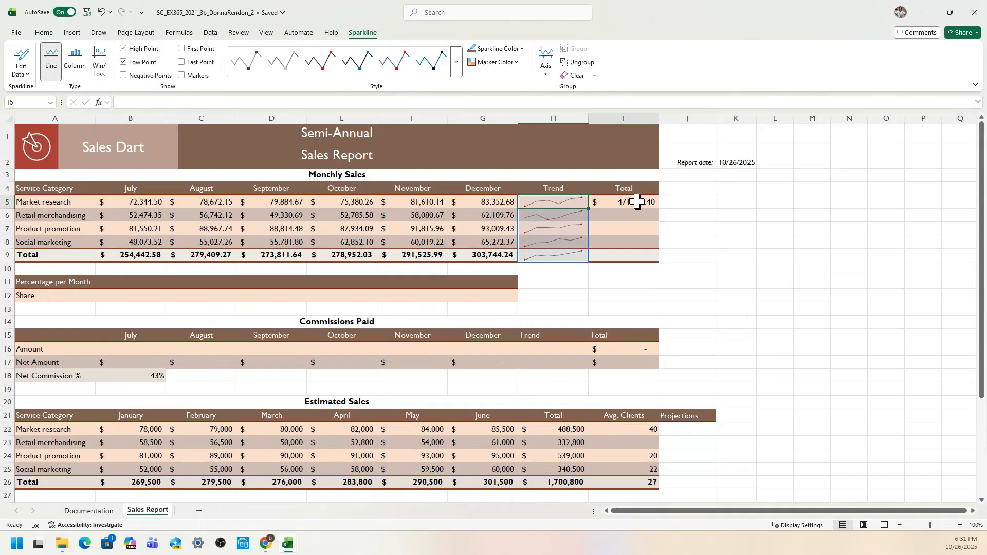
left_click(33, 101)
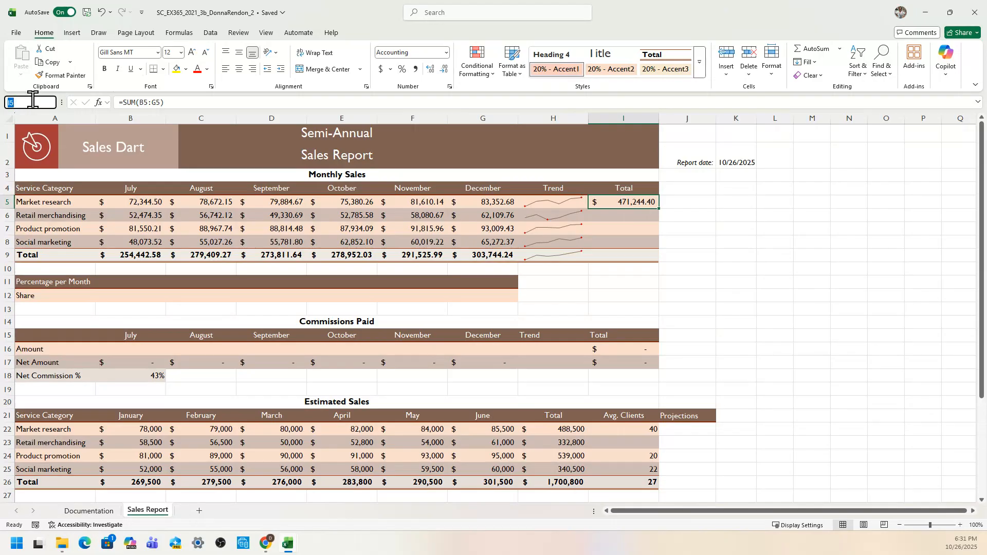
left_click(646, 203)
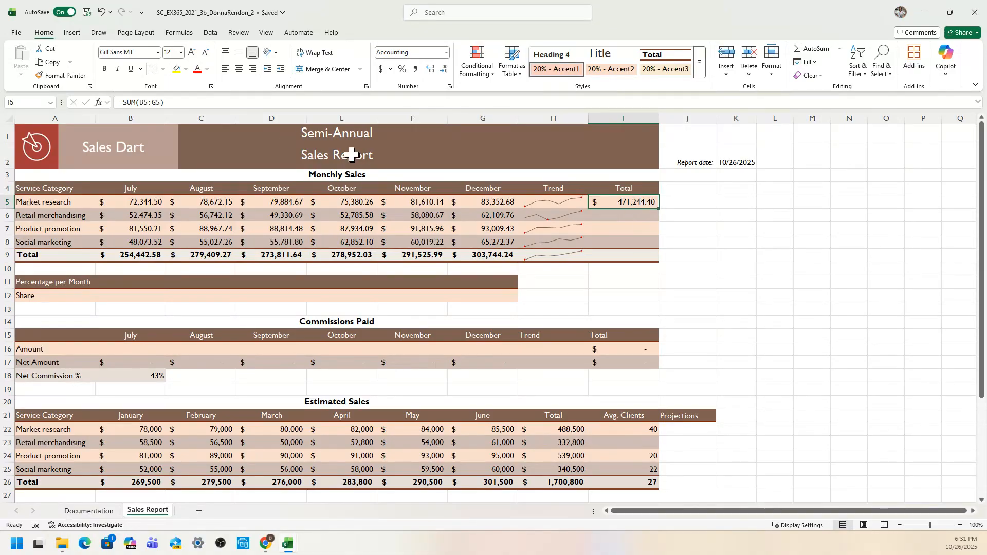
left_click(51, 62)
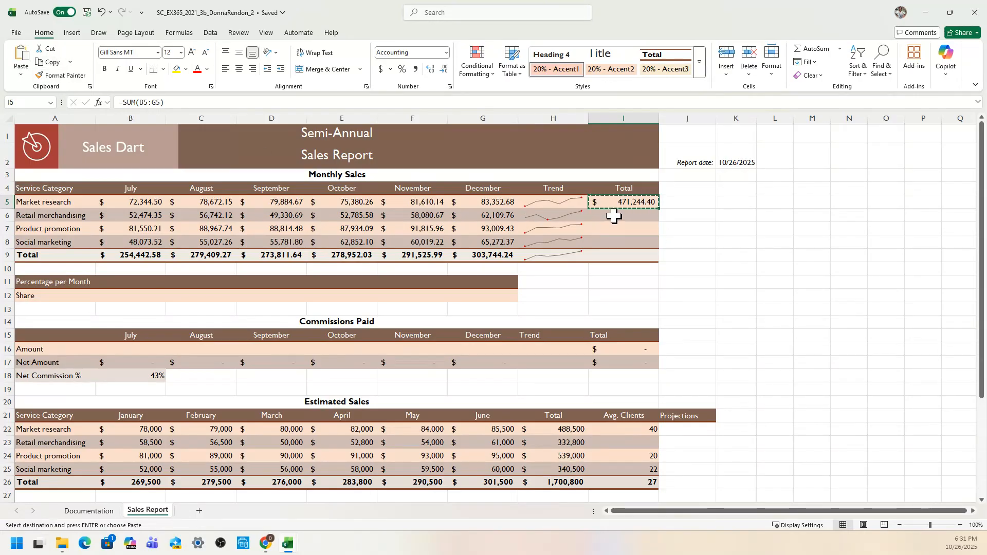
left_click_drag(615, 216, 617, 253)
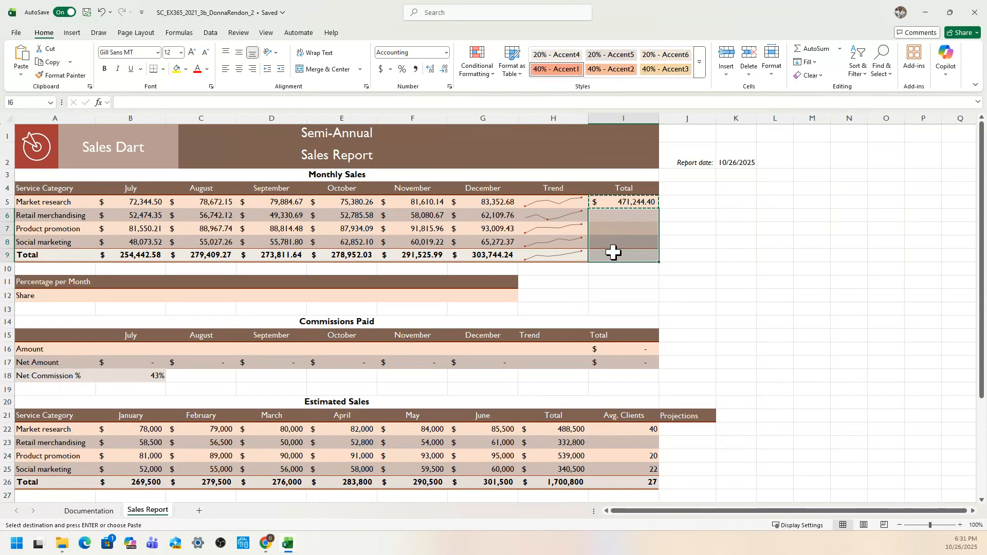
left_click(21, 76)
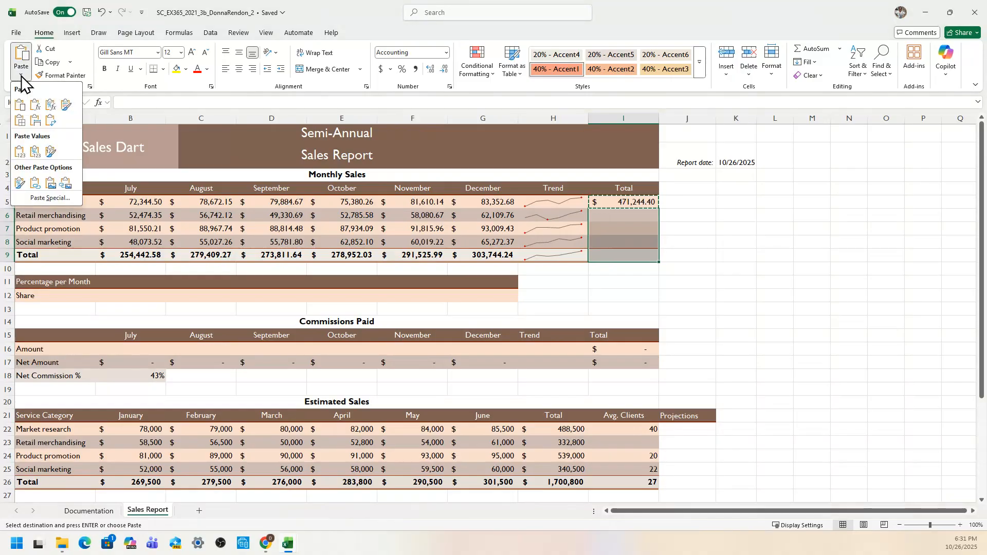
left_click(33, 105)
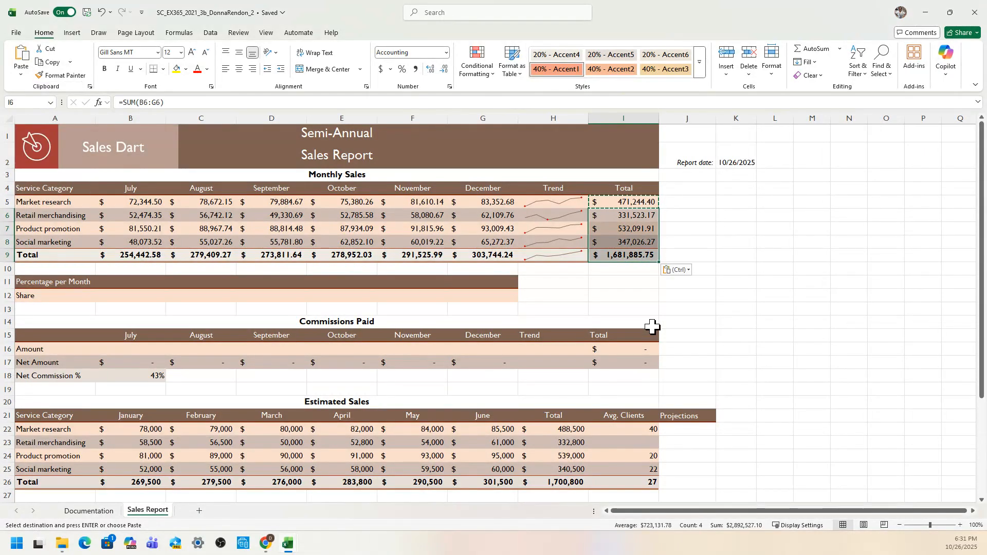
left_click(671, 306)
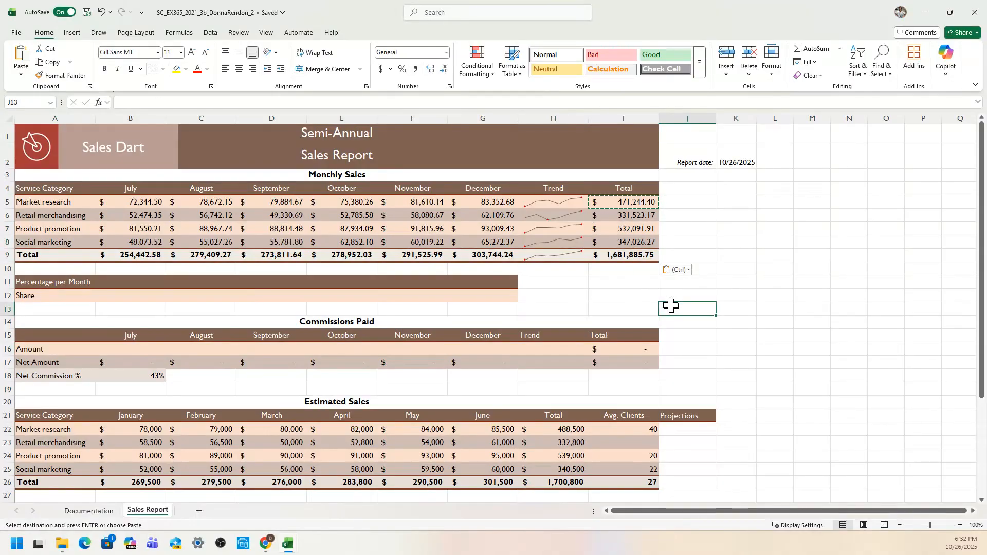
key("Escape")
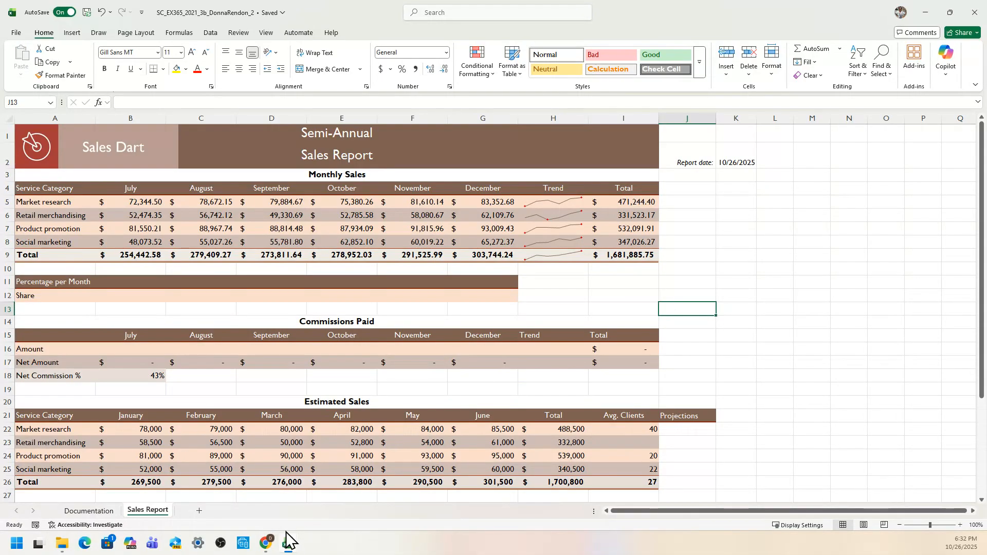
- Switch to the instructions PDF in Chrome and read instruction 8 on calculating each month's share of total sales
mouse_move(265, 544)
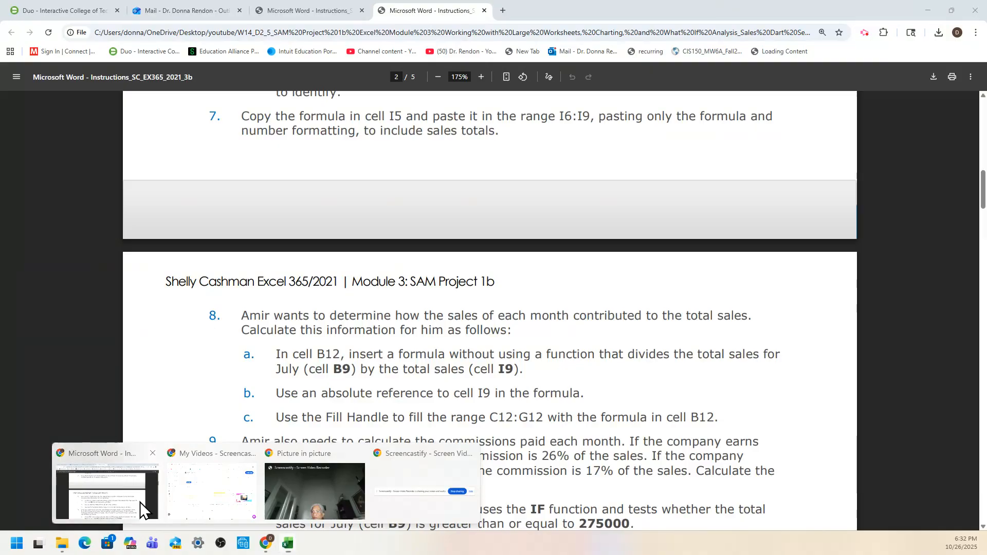
left_click(143, 510)
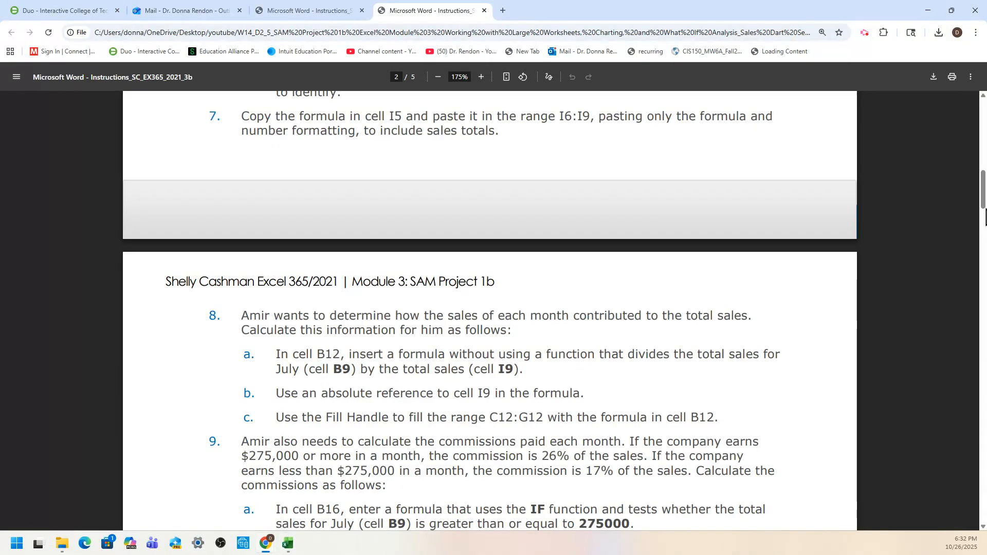
scroll(983, 211, "down", 3)
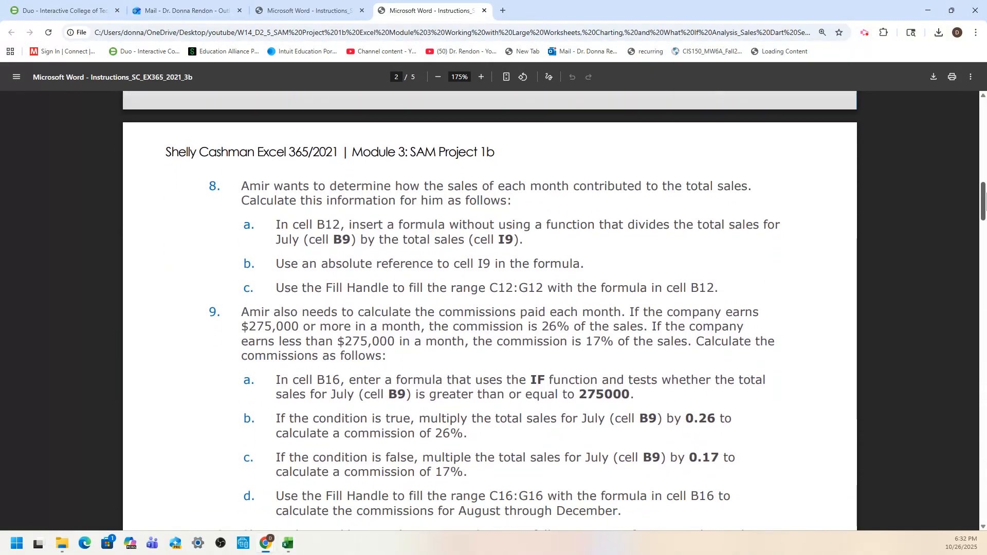
scroll(983, 211, "down", 2)
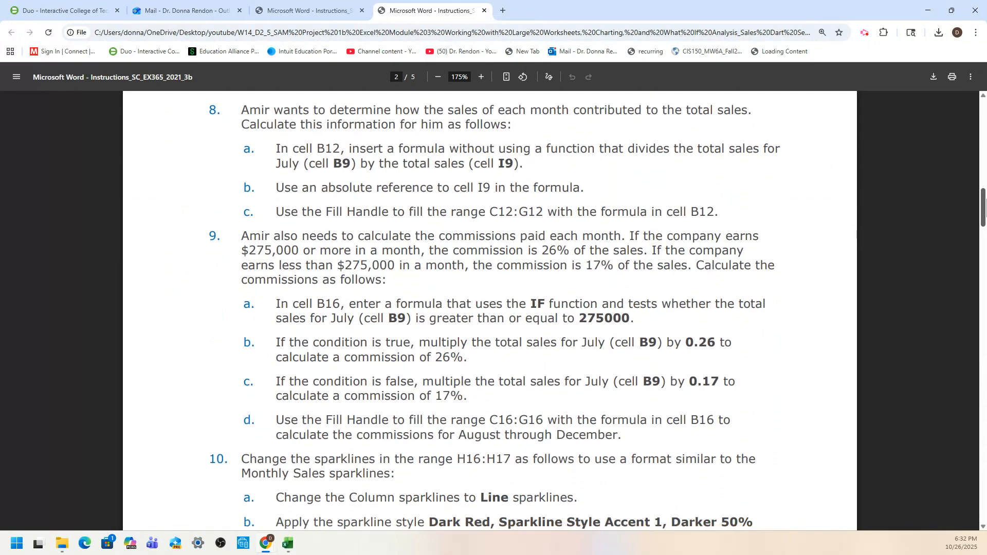
left_click_drag(986, 199, 986, 200)
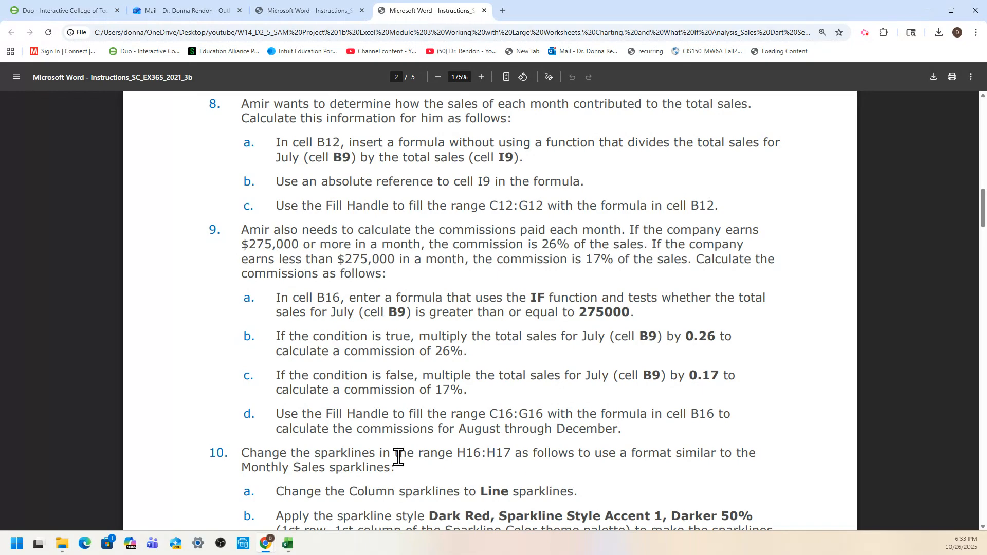
- Switch to the sales report in Excel and build the formula =B9/I9 in cell B12
mouse_move(288, 549)
left_click(240, 517)
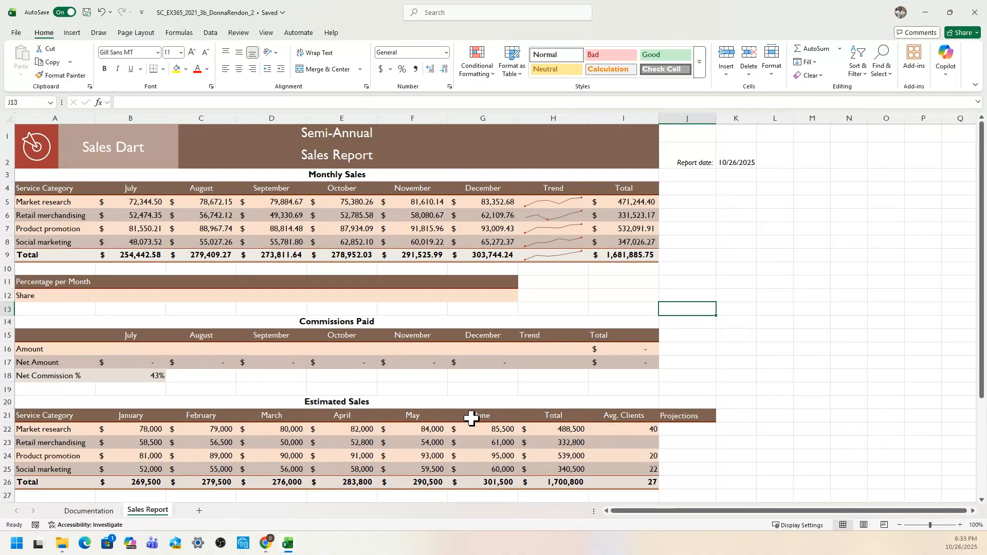
left_click(26, 102)
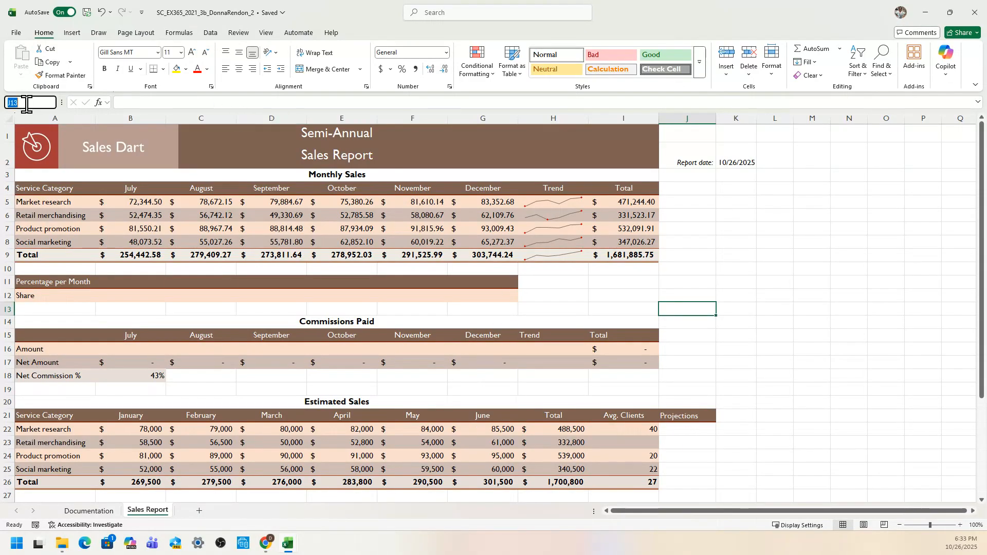
type("B12")
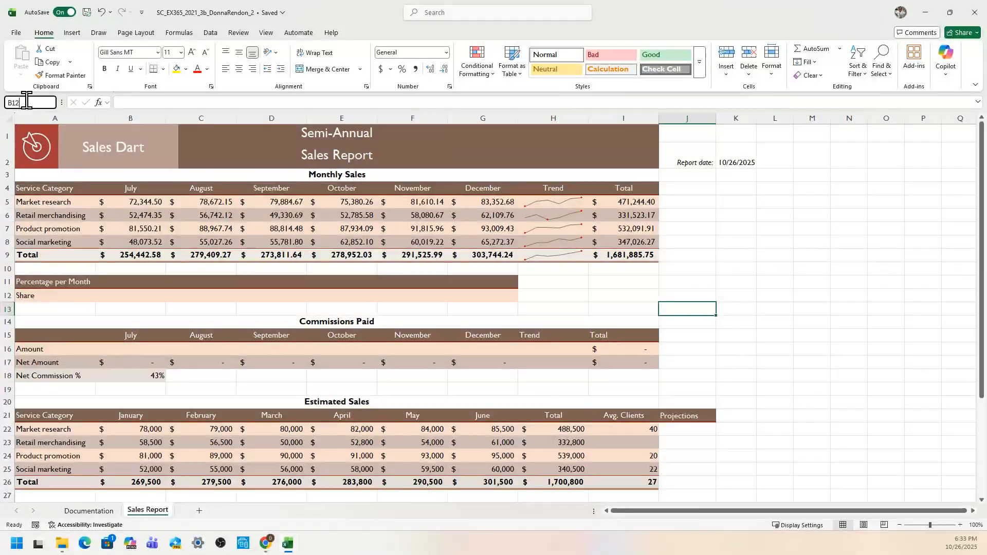
key("Return")
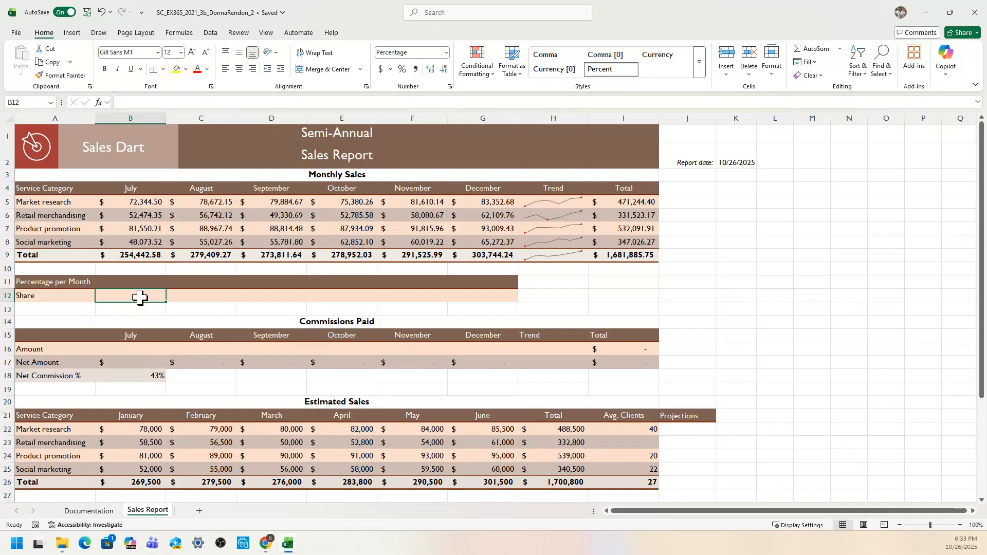
type("=")
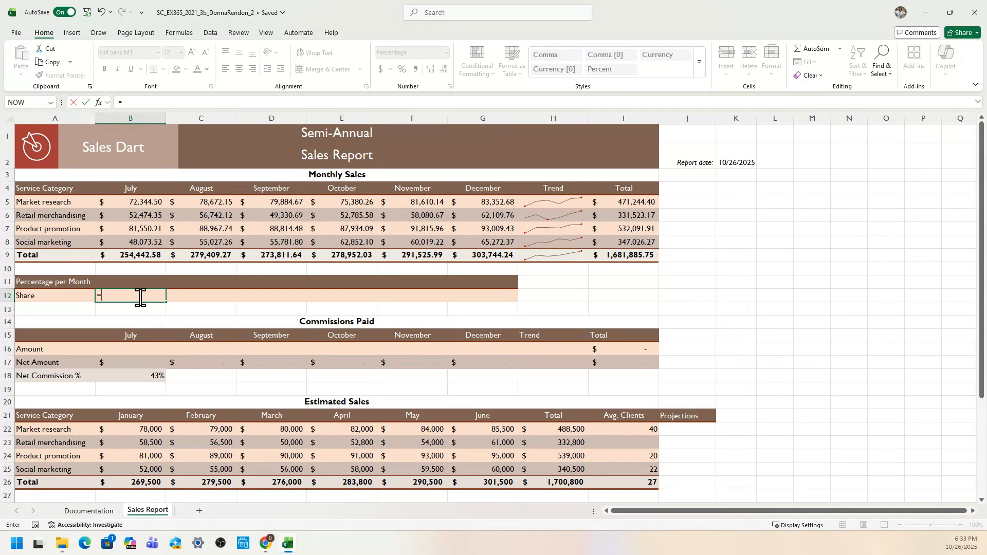
left_click(144, 256)
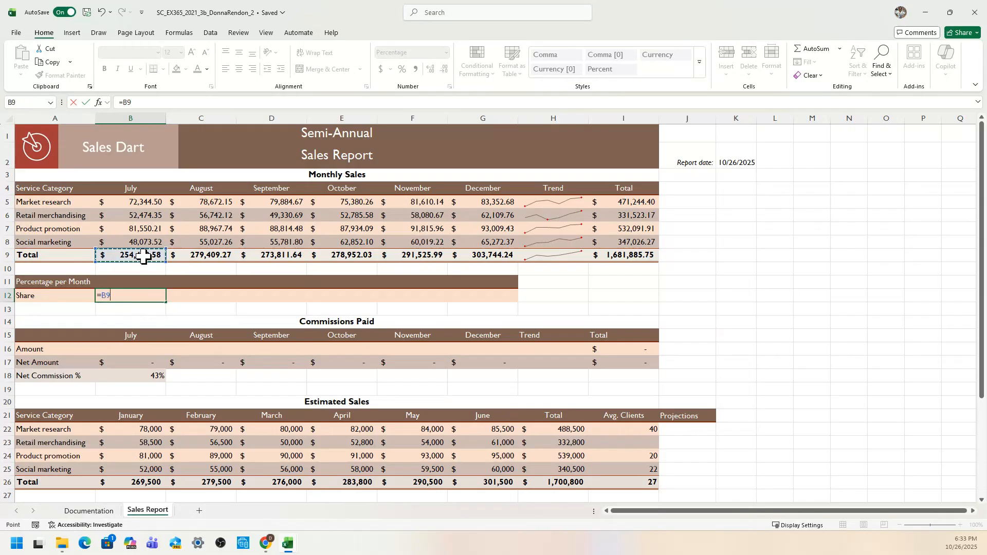
type("/")
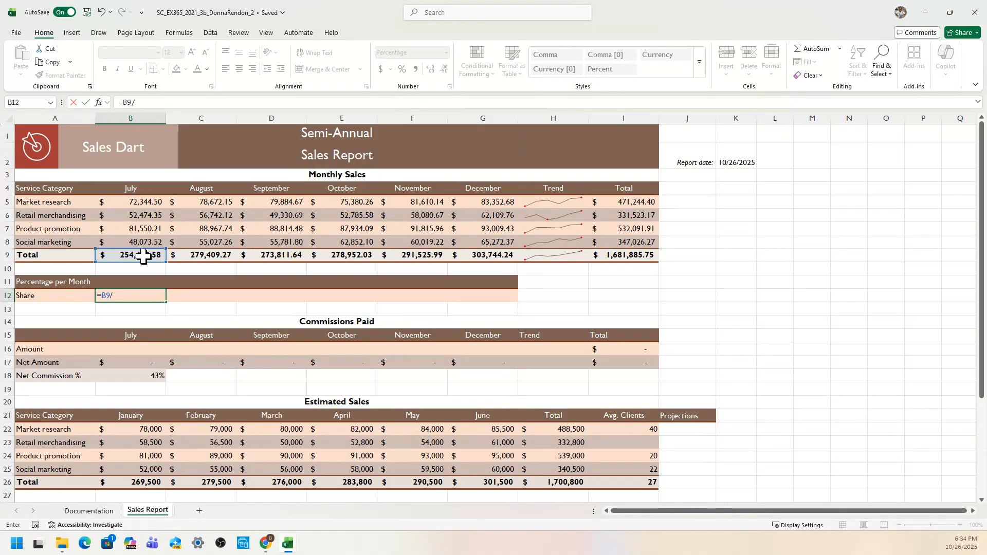
left_click(622, 255)
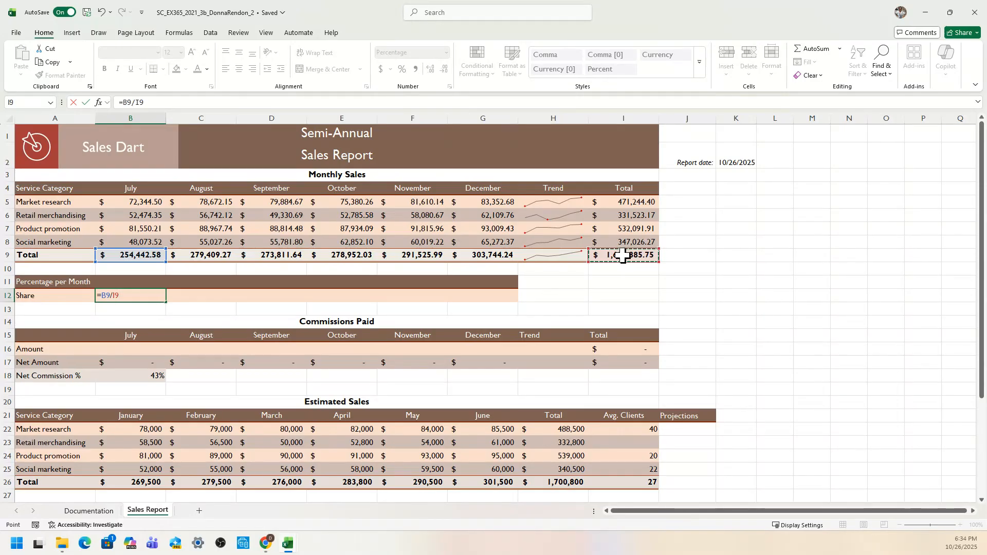
- Make the I9 reference absolute so the formula in cell B12 reads =B9/$I$9, and commit it
left_click(140, 102)
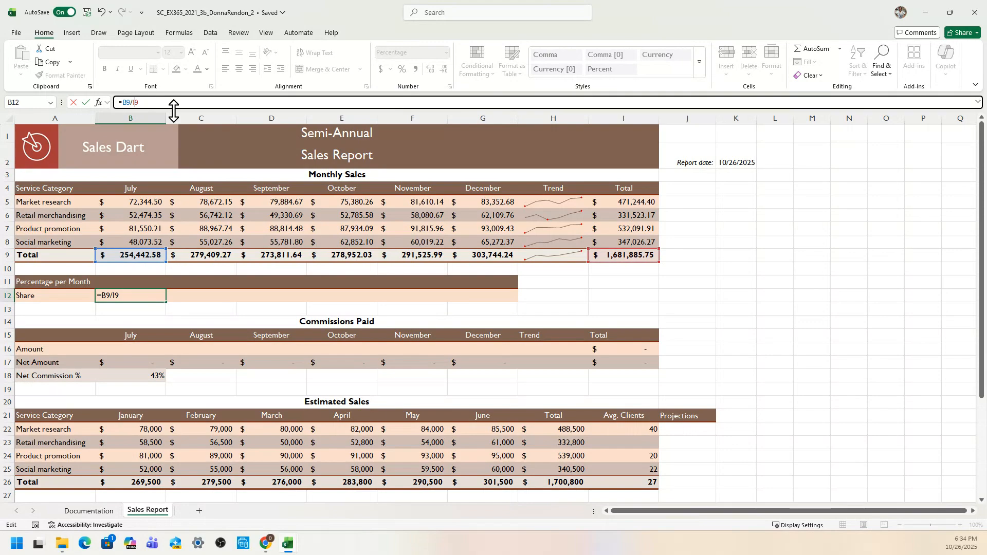
key("F4")
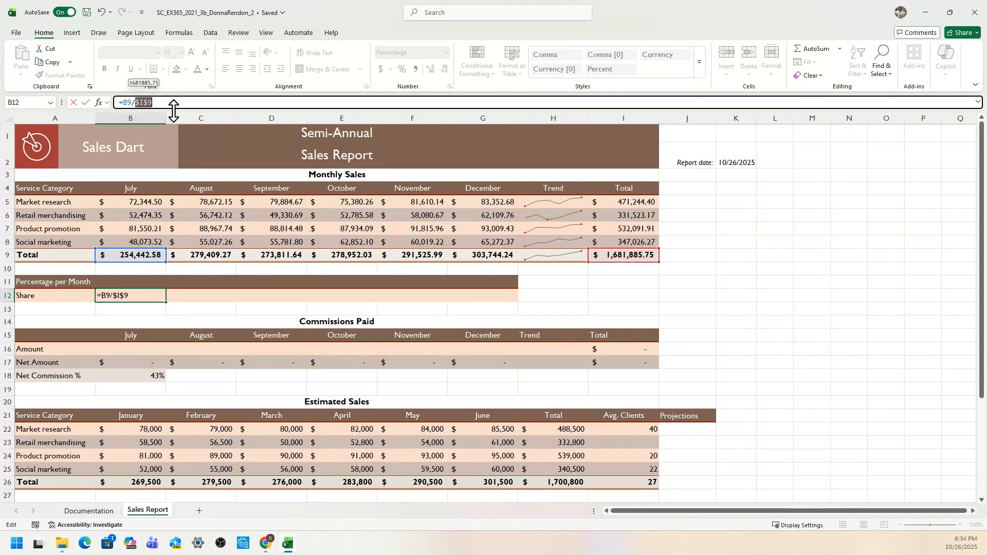
left_click(172, 103)
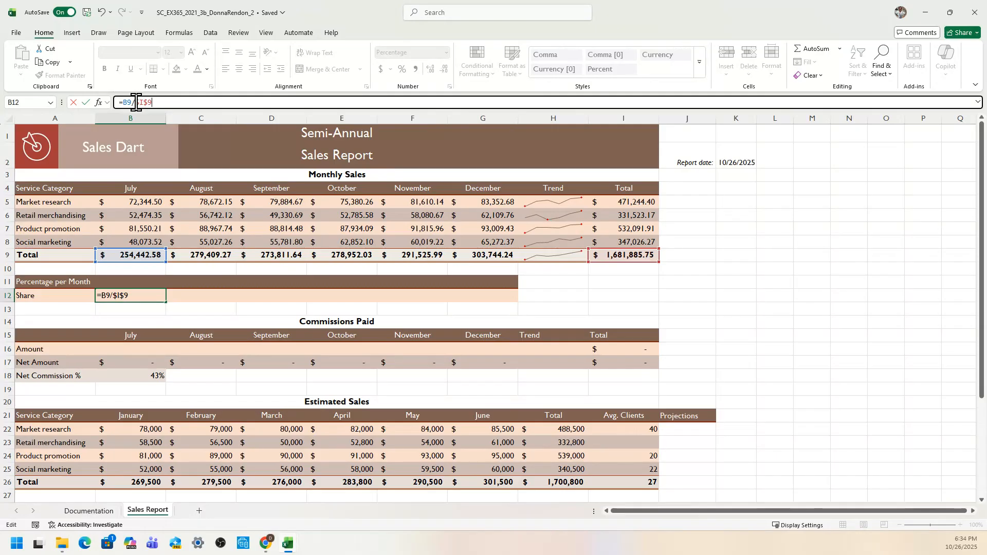
left_click_drag(134, 102, 154, 102)
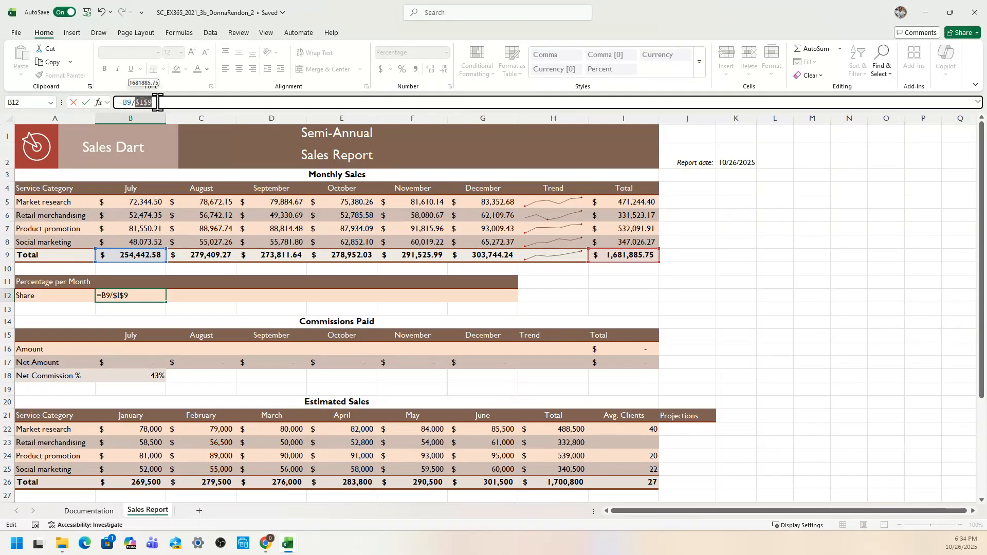
key("Return")
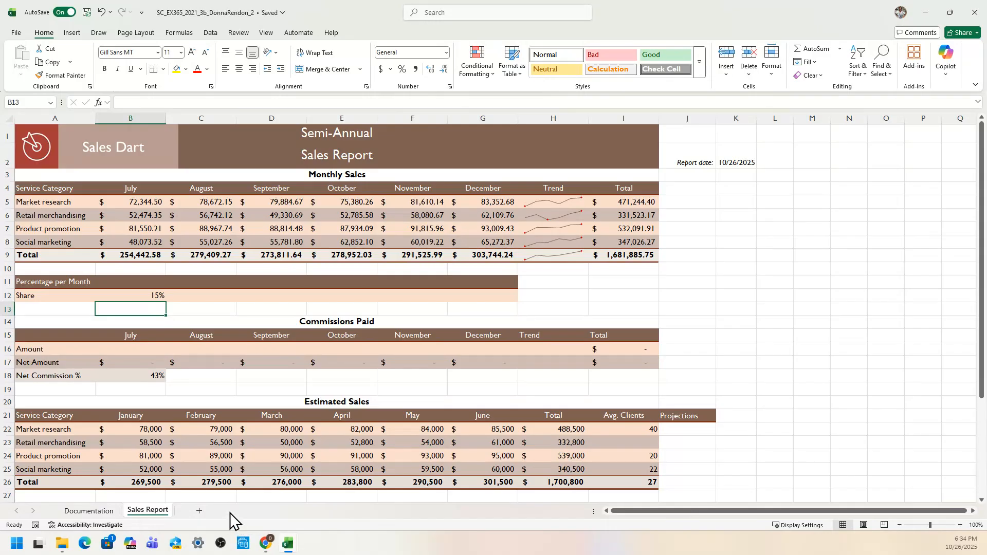
- Fill range C12:G12 with the formula from cell B12, and review the formula in B12
left_click(150, 296)
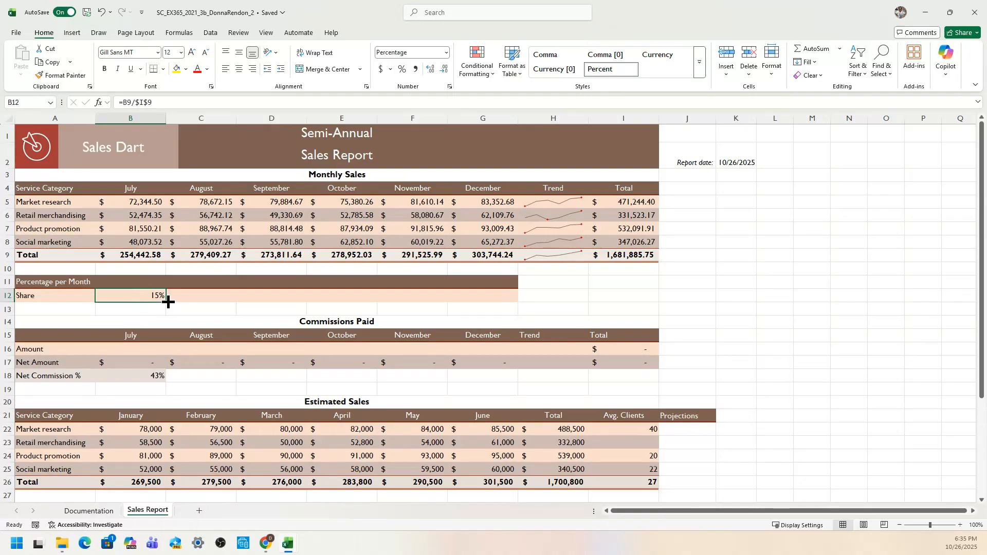
left_click_drag(169, 302, 493, 308)
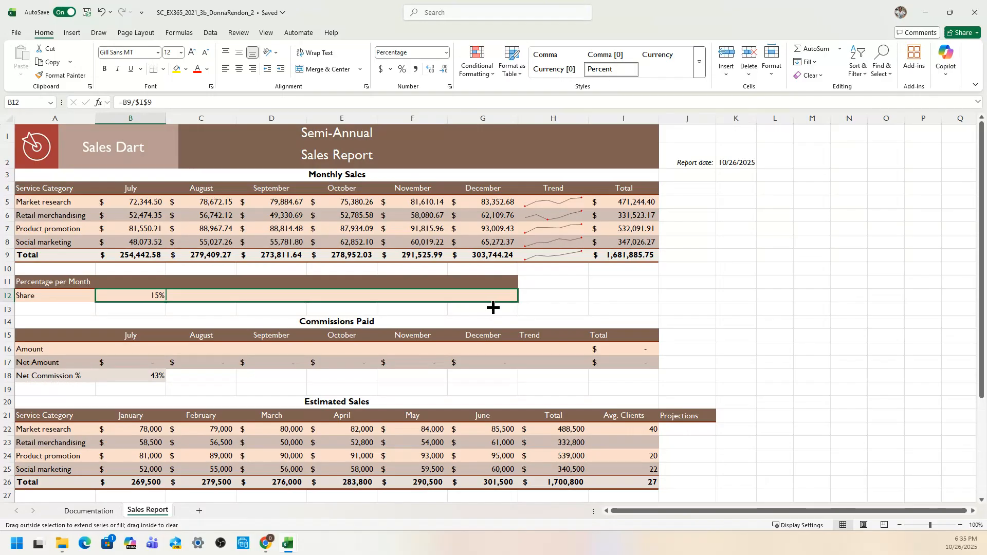
left_click_drag(493, 308, 493, 308)
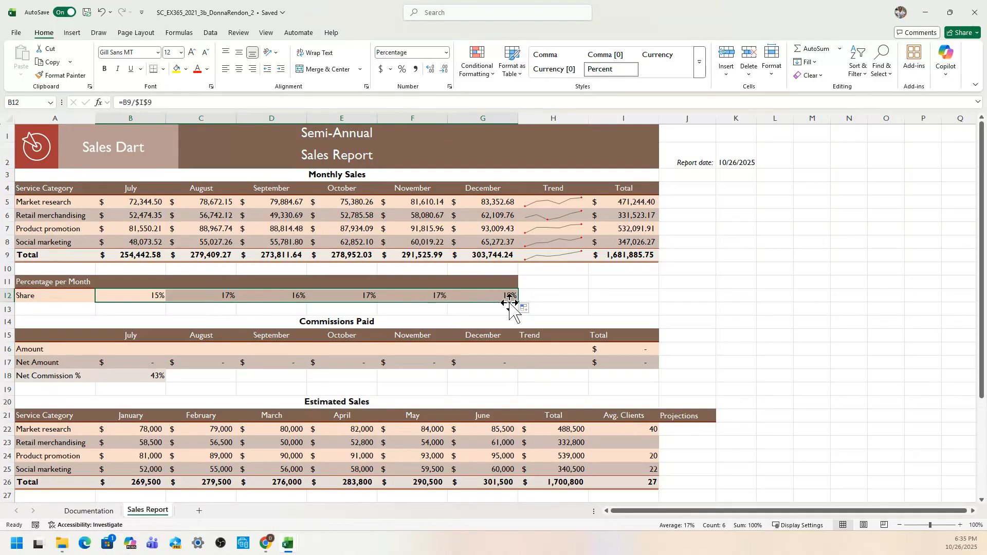
left_click(144, 296)
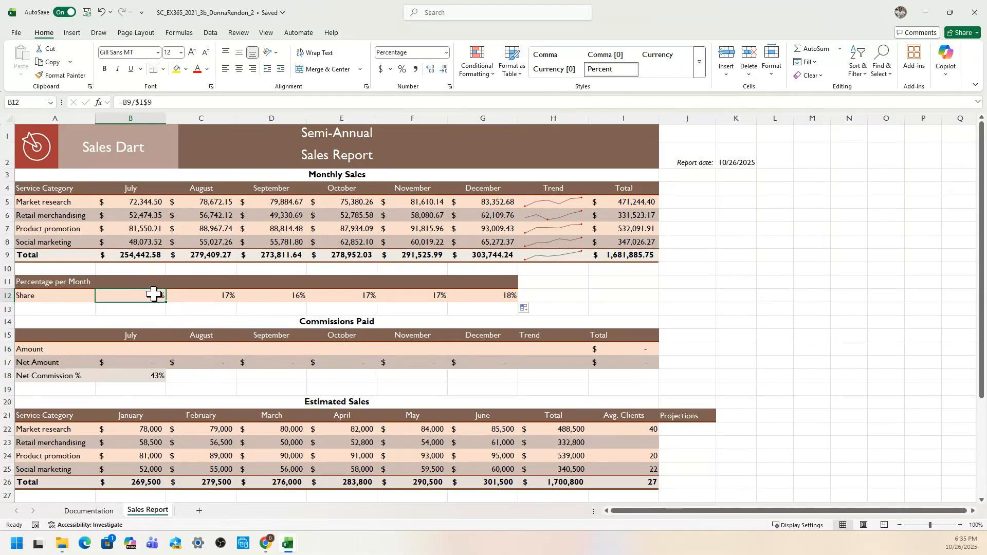
double_click(153, 294)
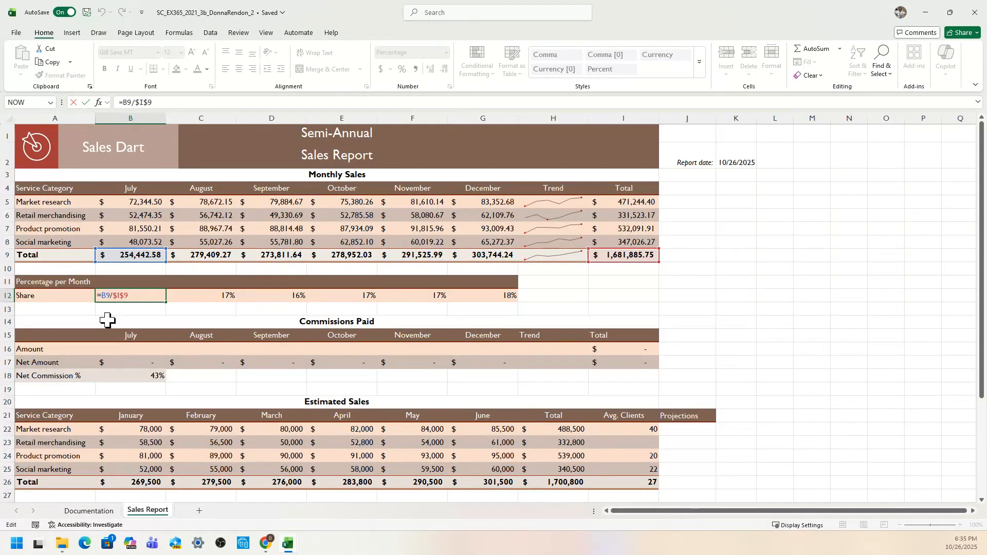
key("Return")
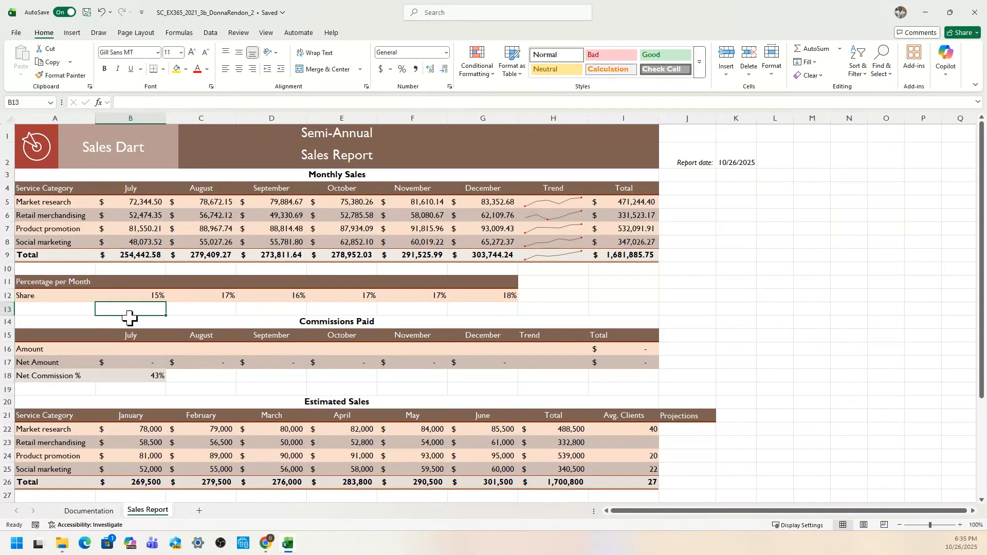
- Switch to the instructions PDF in Chrome and read instruction 9 on calculating the monthly commissions with an IF function
mouse_move(267, 542)
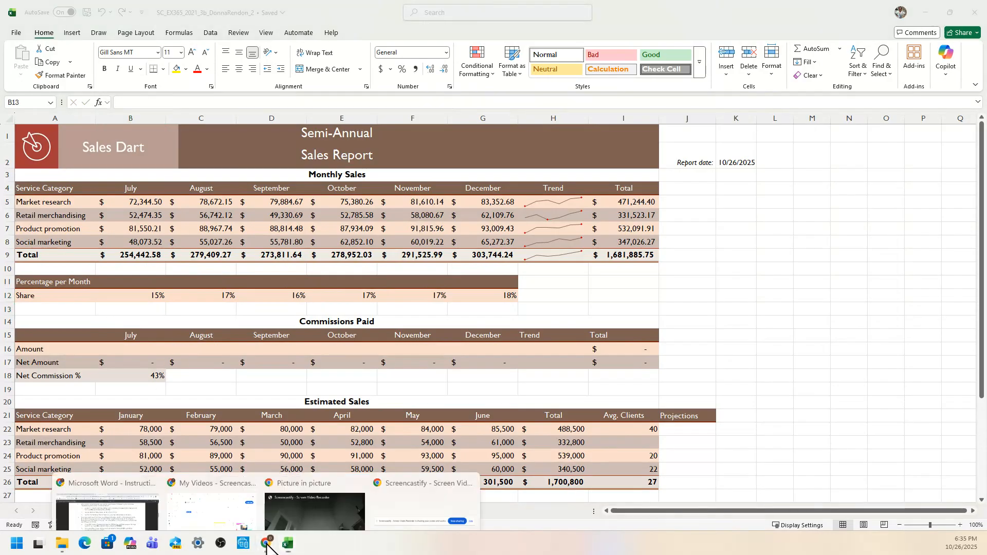
left_click(149, 509)
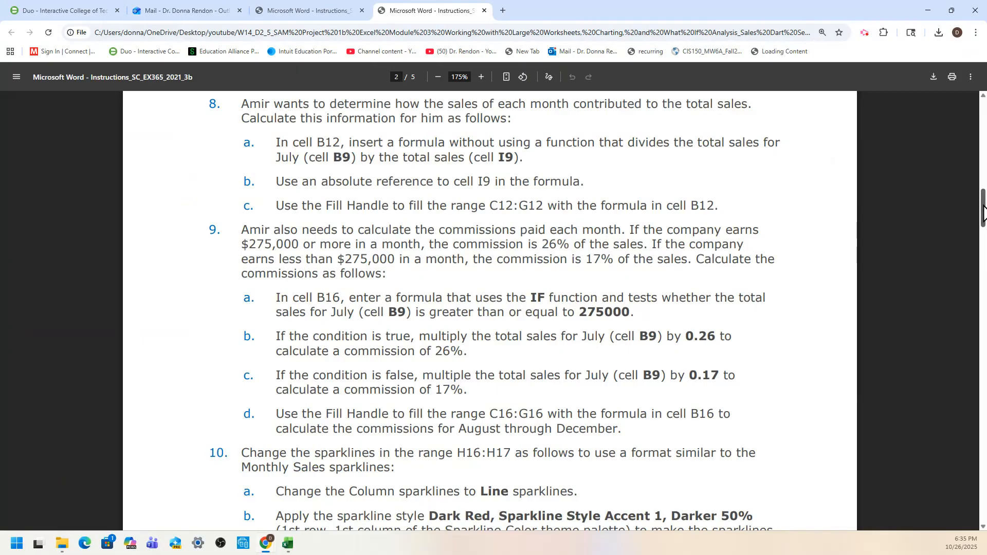
left_click_drag(984, 205, 985, 216)
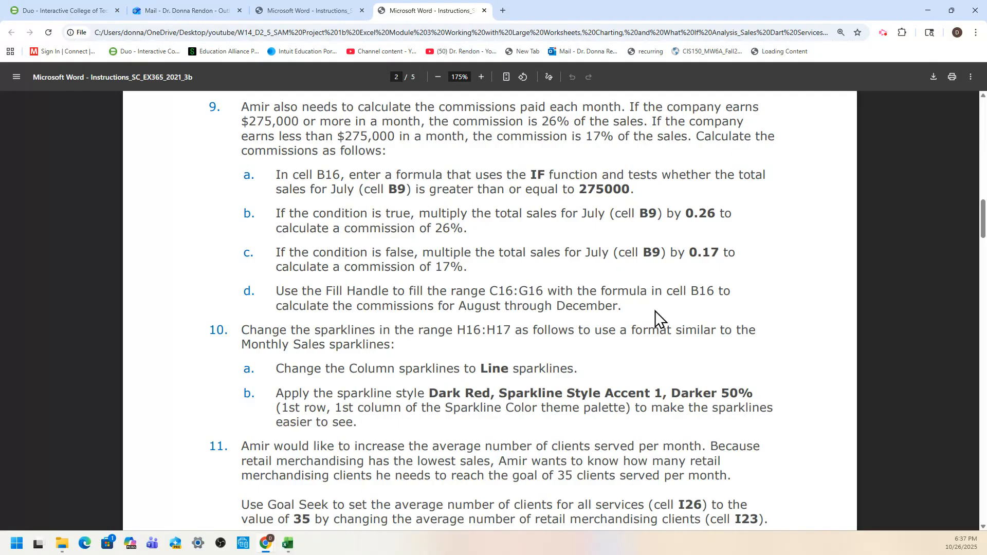
- Switch to the sales report in Excel and select cell B16, the July commission amount
mouse_move(291, 543)
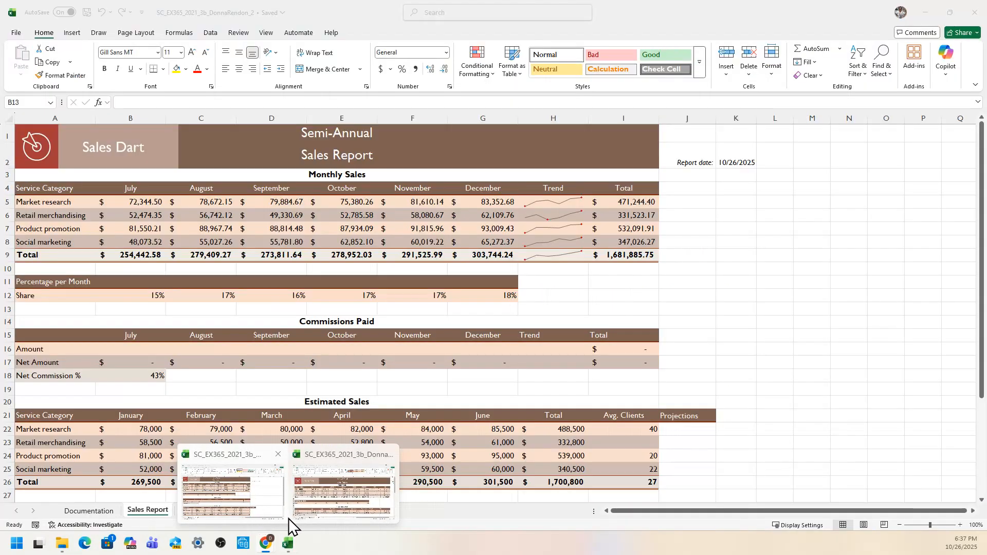
left_click(314, 517)
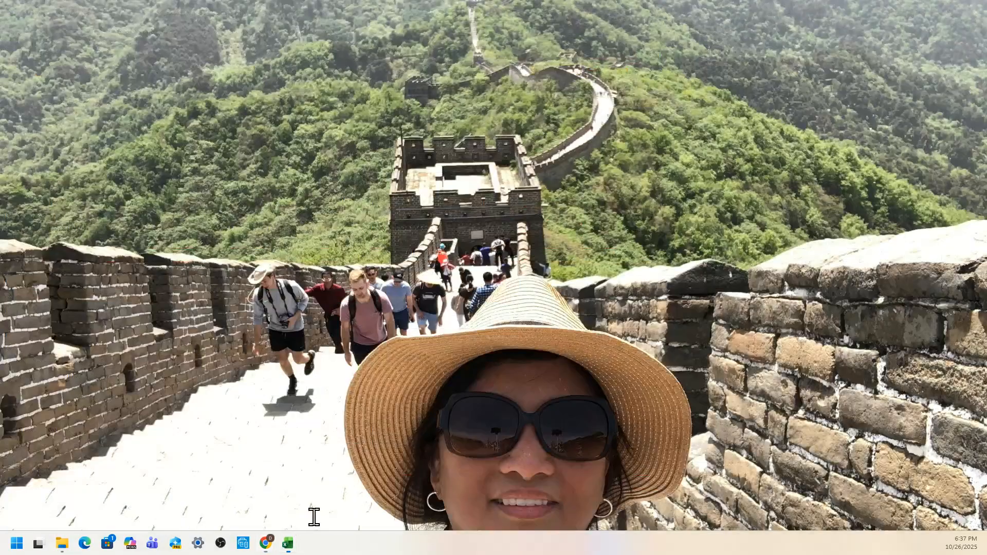
mouse_move(288, 543)
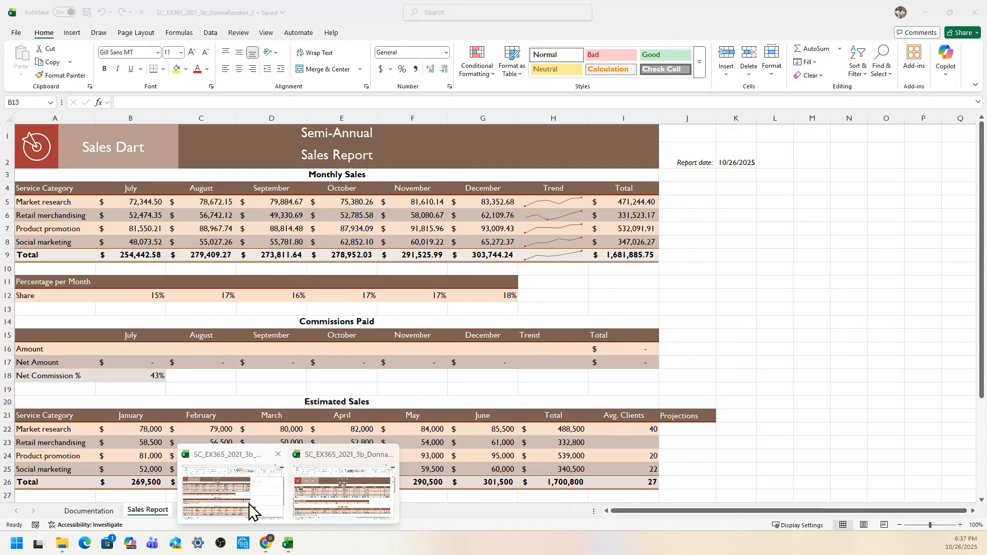
left_click(249, 505)
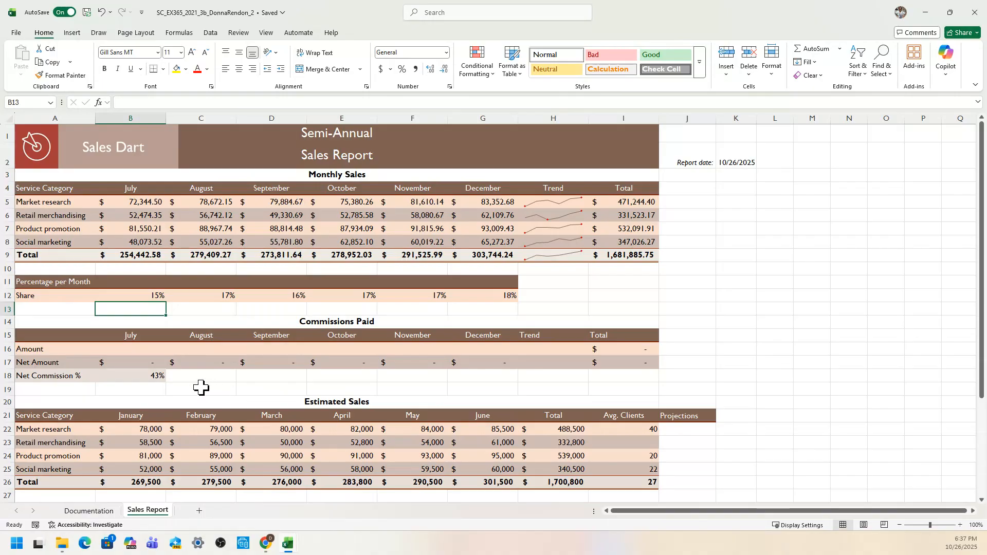
left_click(38, 102)
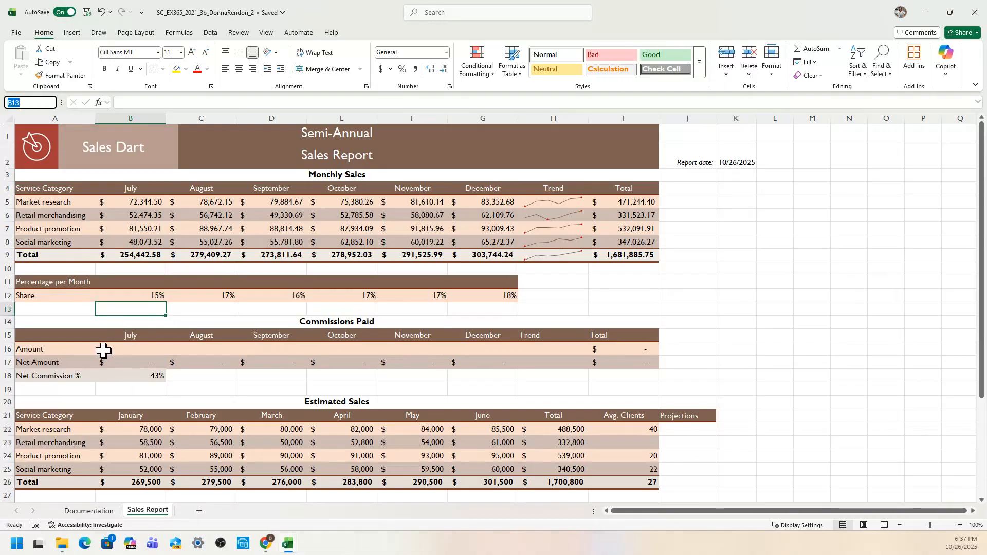
left_click(134, 349)
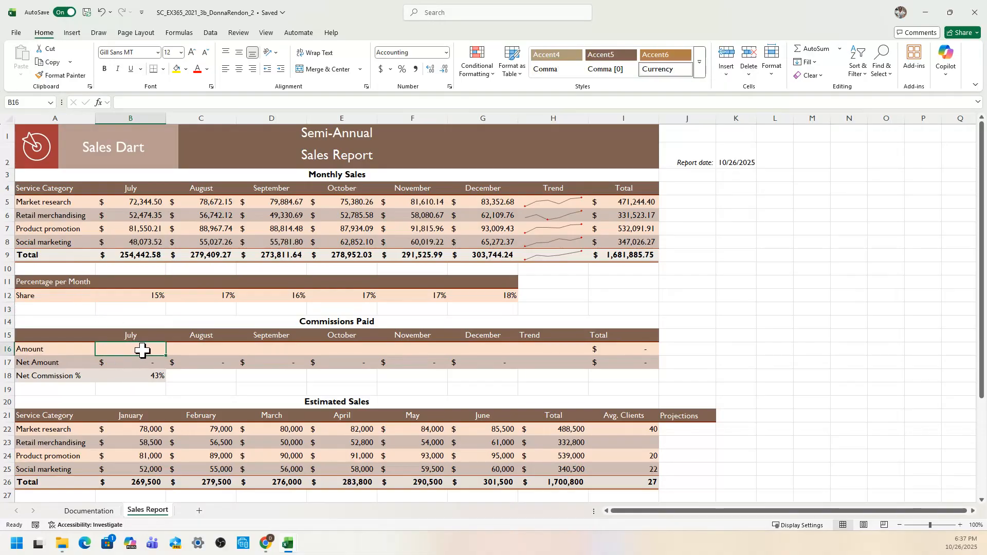
left_click(28, 102)
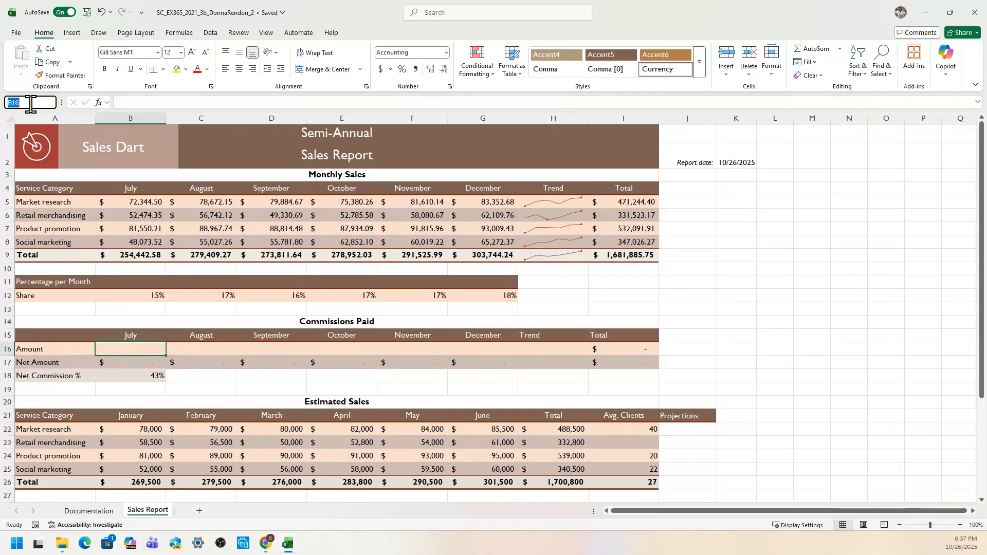
left_click(138, 353)
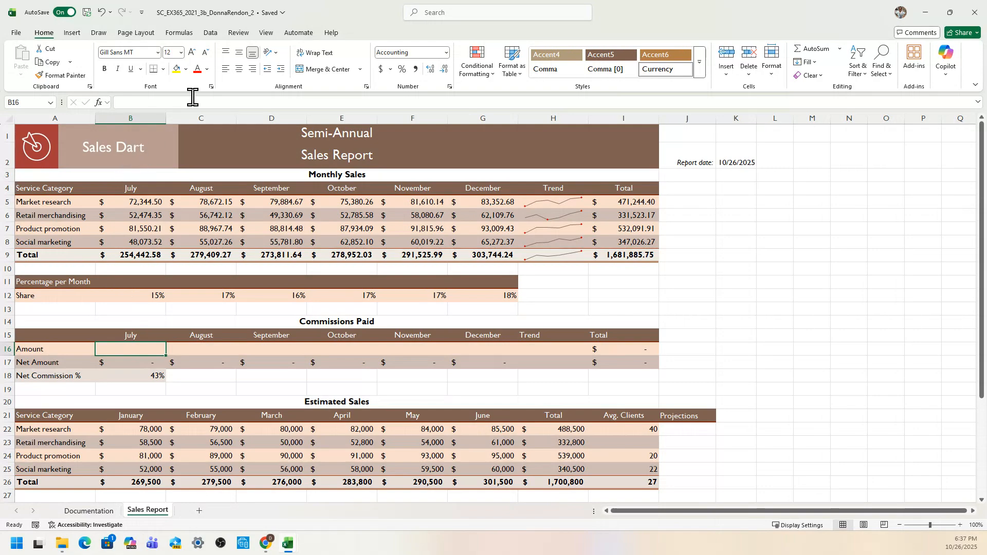
- Insert the logical IF function in cell B16 with the logical test B9>=275000
left_click(184, 34)
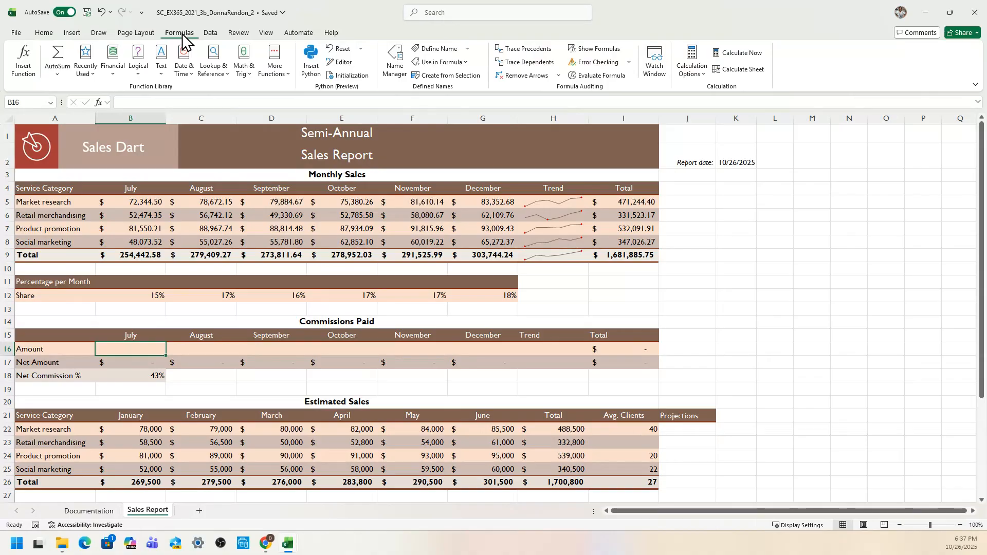
left_click(138, 75)
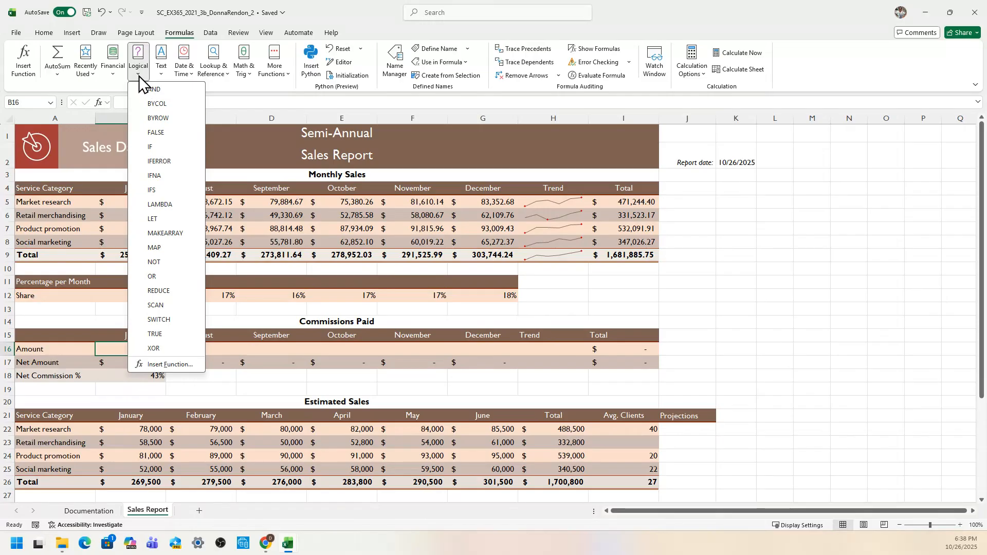
left_click(152, 149)
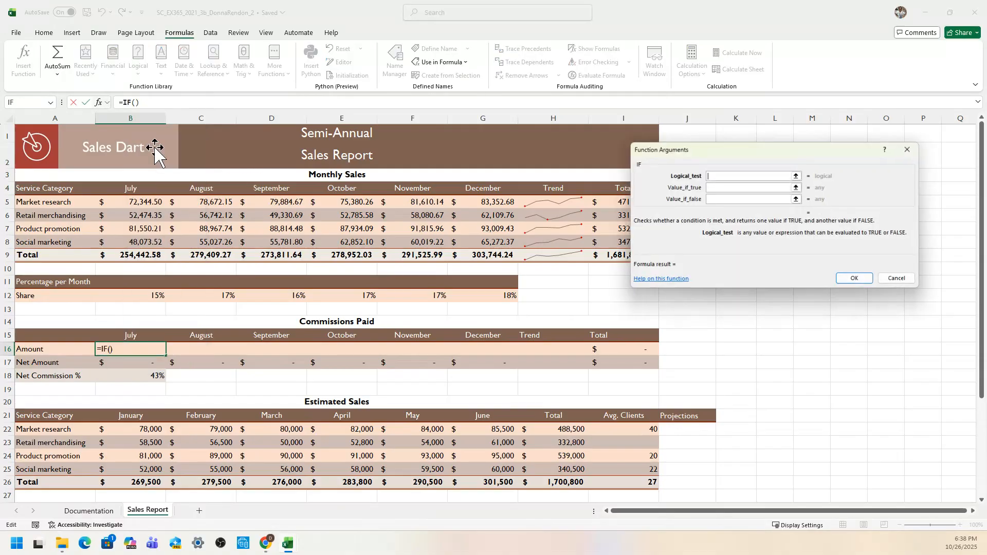
left_click_drag(688, 159, 710, 157)
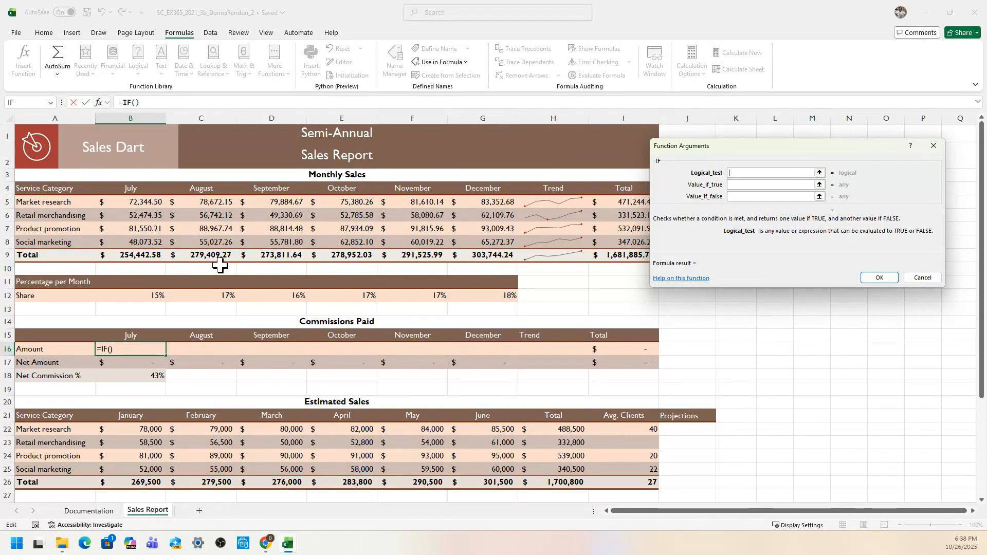
left_click(136, 255)
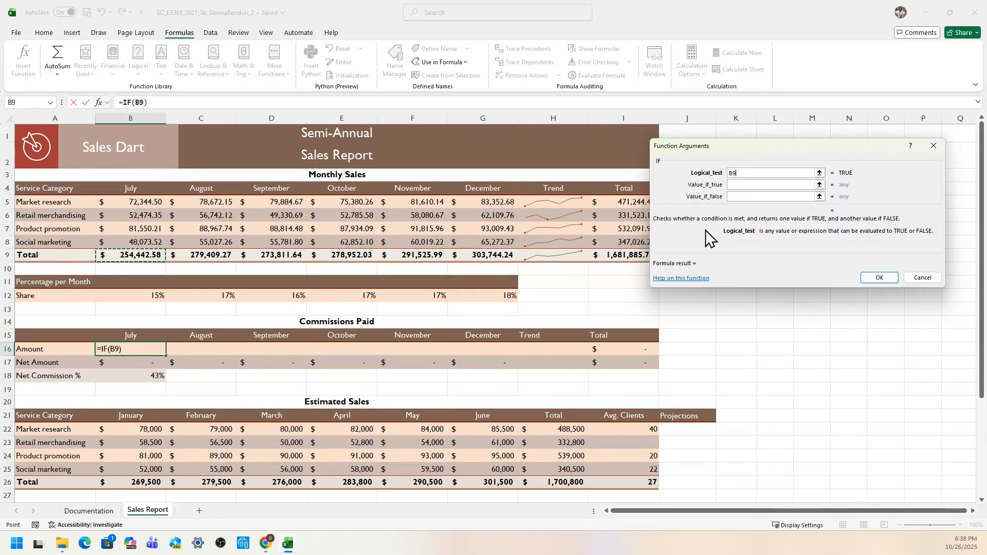
type(">")
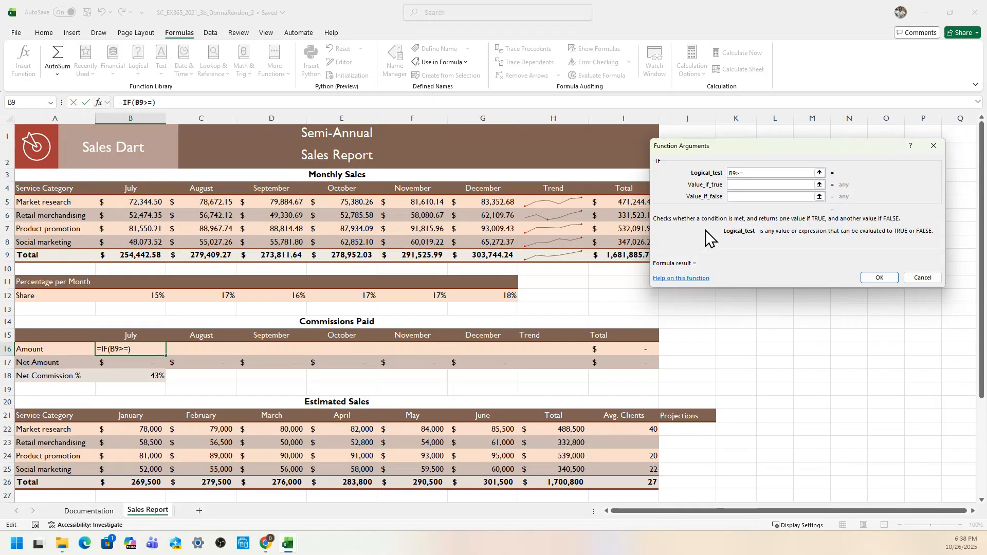
type("=275000")
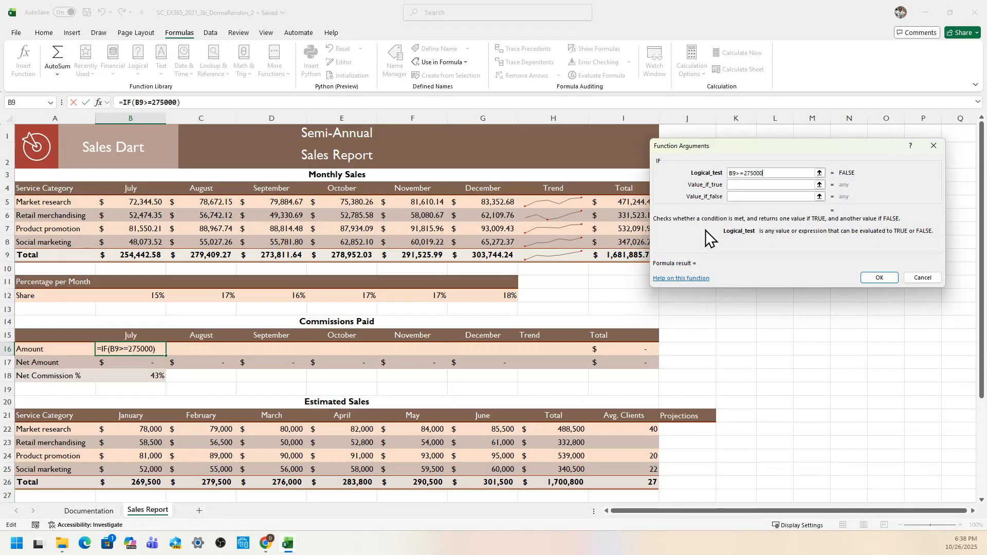
- Complete the IF function with B9*.26 as the value if true and B9*.17 as the value if false, and commit it
left_click(743, 186)
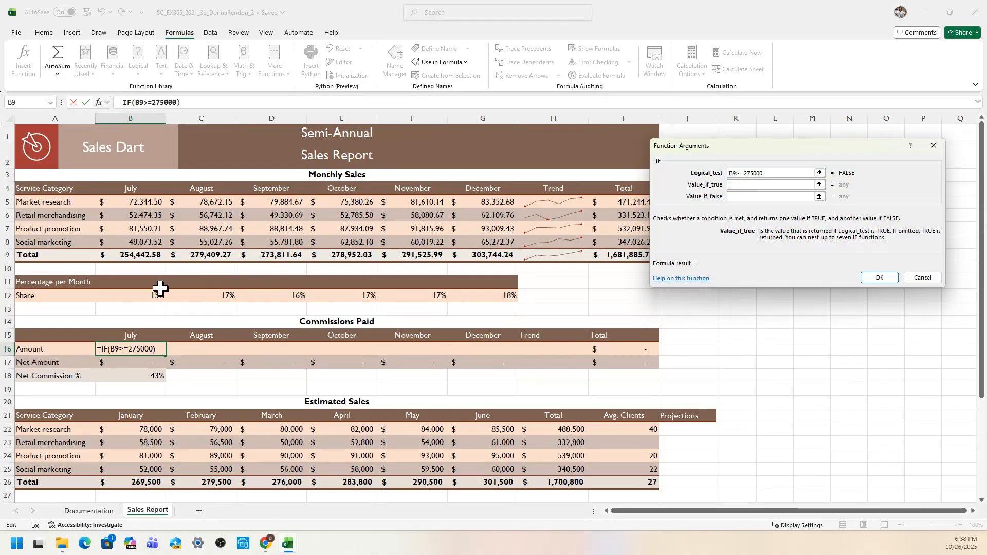
left_click(139, 256)
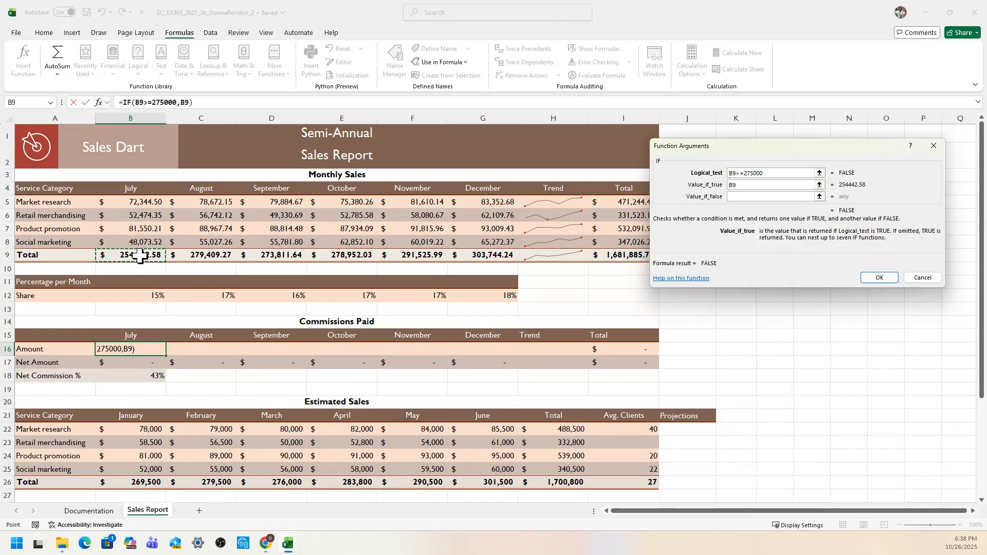
type("*.26")
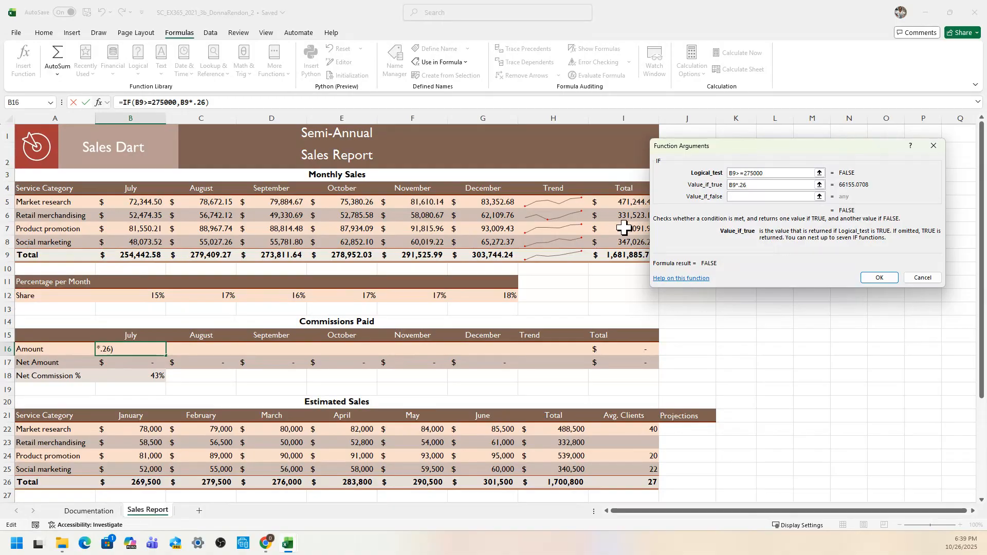
left_click(741, 196)
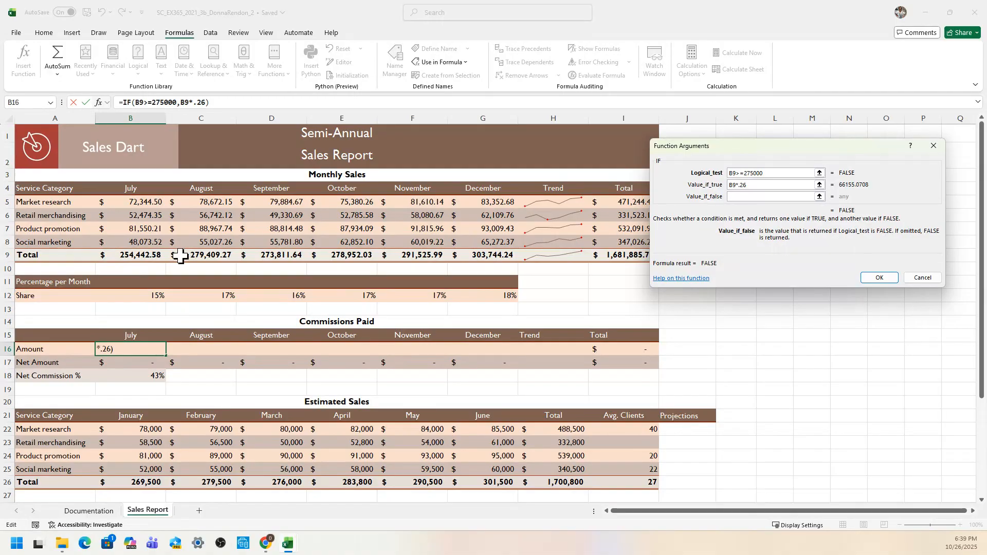
left_click(158, 255)
type("*")
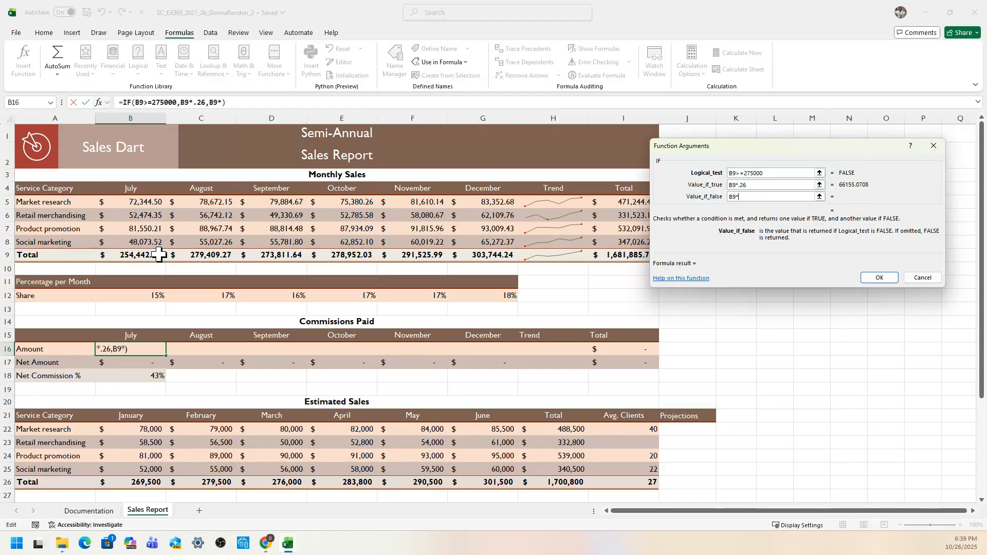
type(".17")
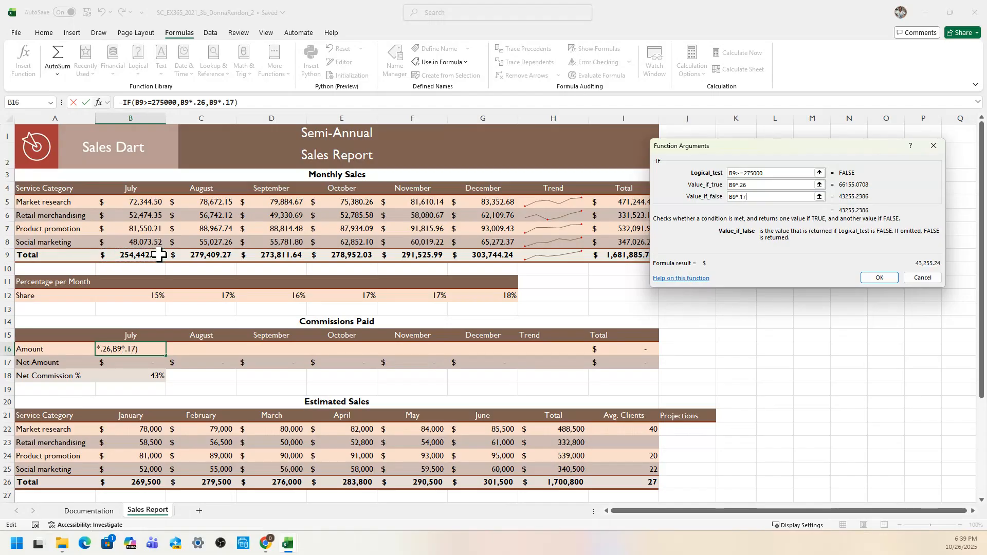
left_click(869, 278)
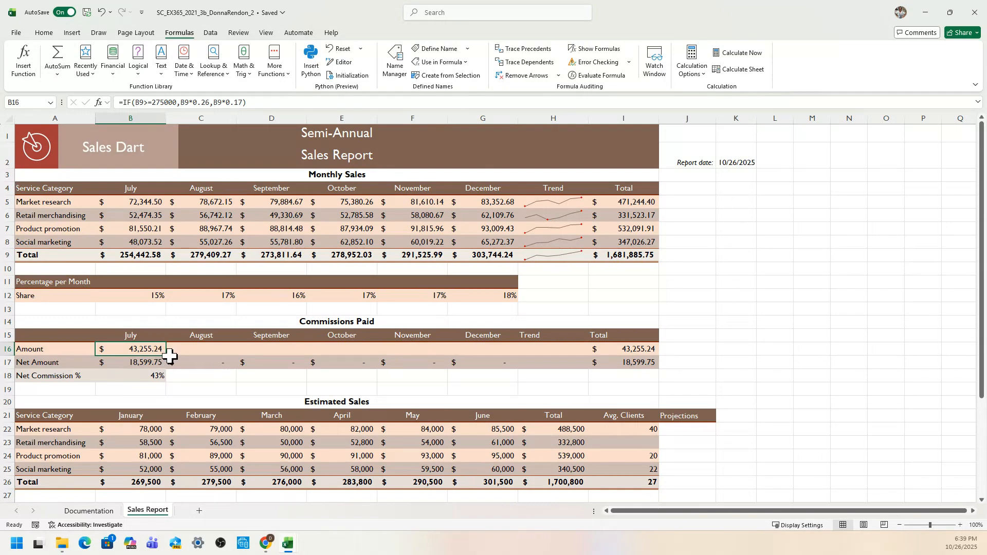
- Fill the range C16:G16 with the commission formula from cell B16
left_click_drag(168, 357, 503, 368)
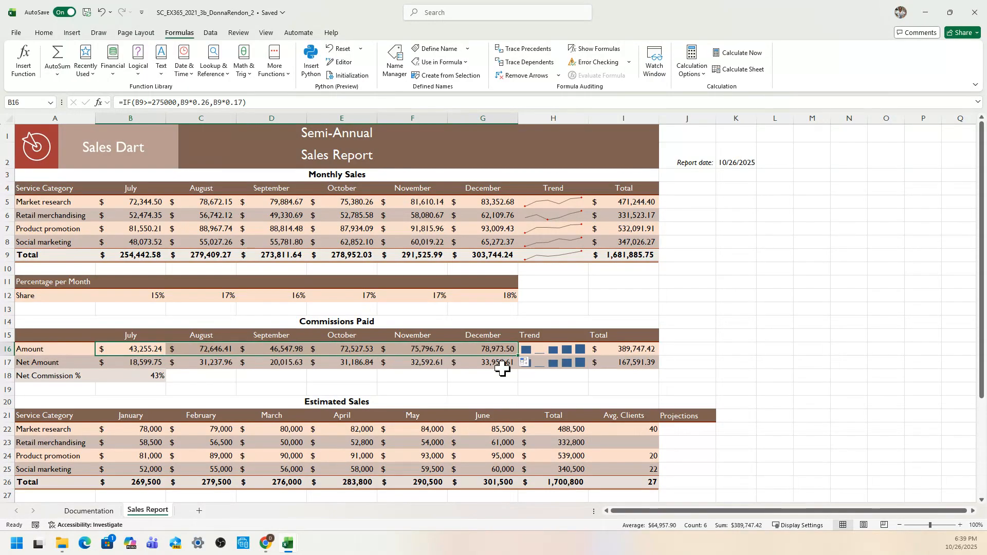
left_click(1, 237)
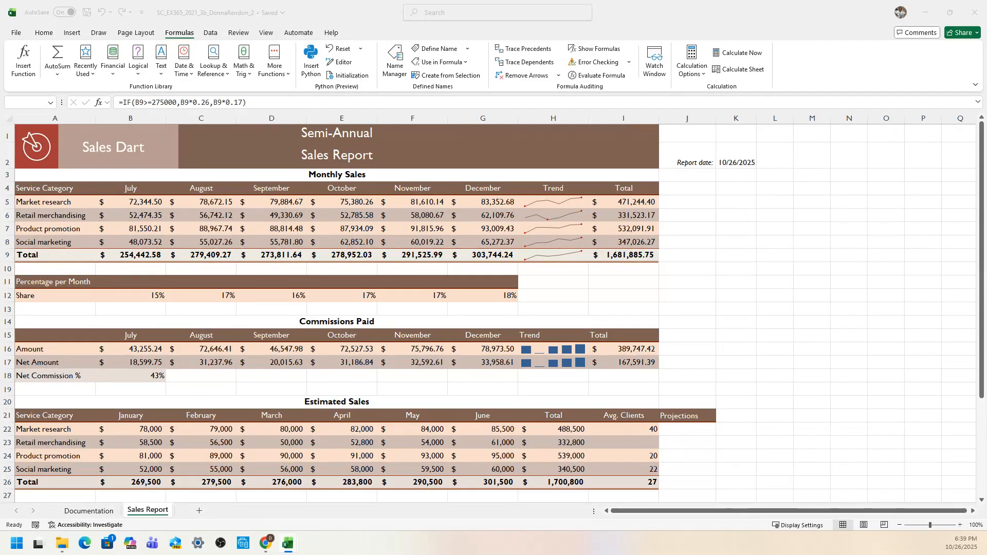
- Switch to the instructions PDF in Chrome and read instruction 10 on changing the sparklines in H16:H17
mouse_move(265, 543)
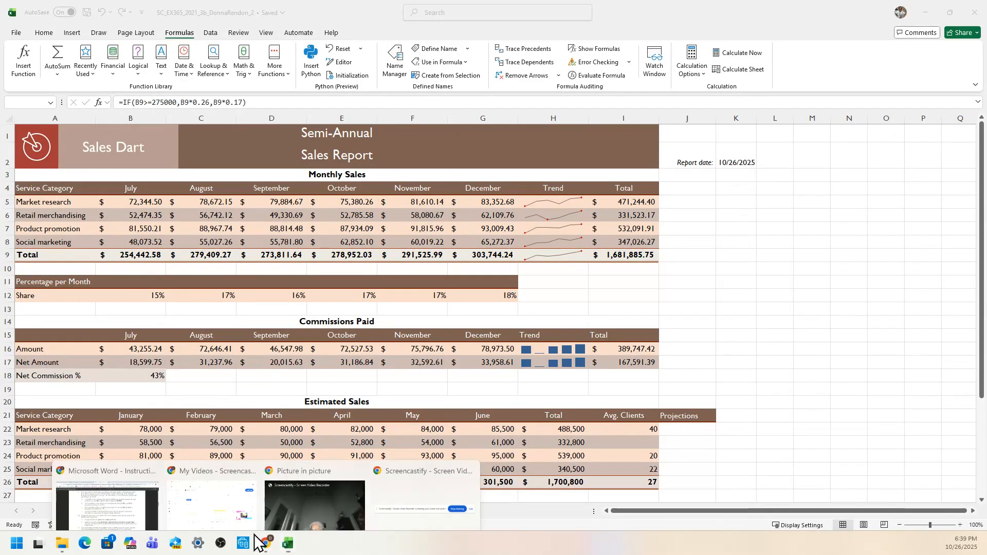
left_click(139, 499)
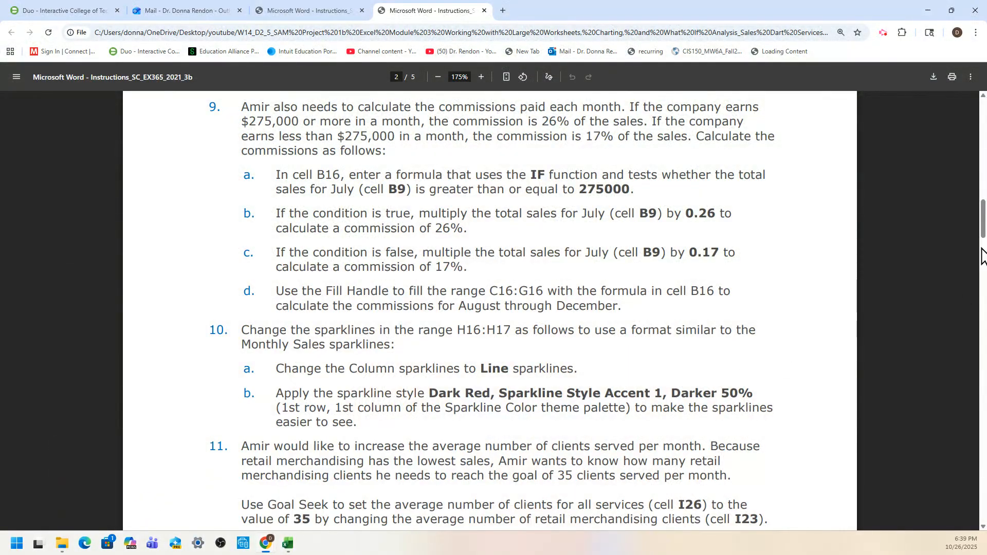
scroll(982, 247, "down", 2)
scroll(982, 246, "down", 1)
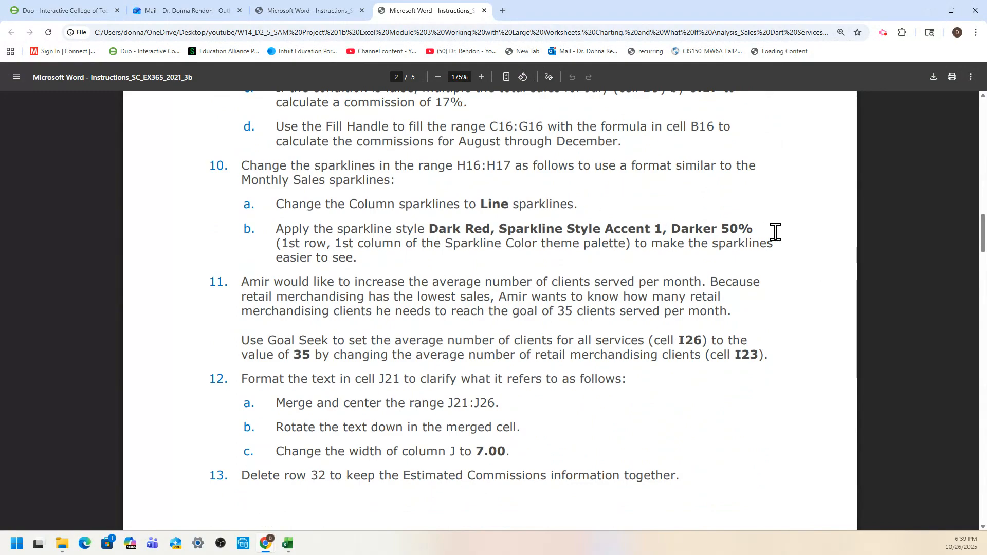
scroll(984, 236, "down", 1)
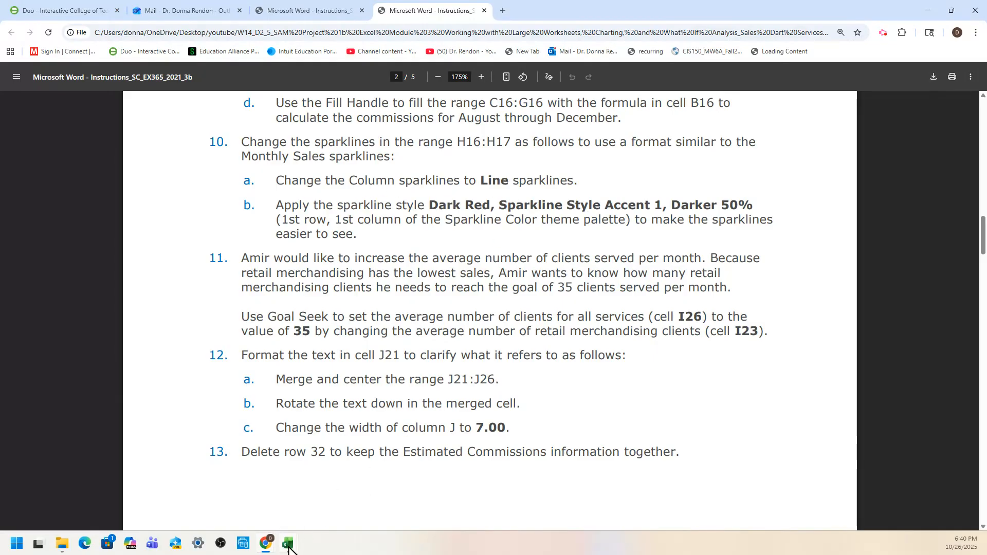
- Switch to the sales report in Excel and change the Column sparklines in range H16:H17 to Line sparklines
mouse_move(289, 548)
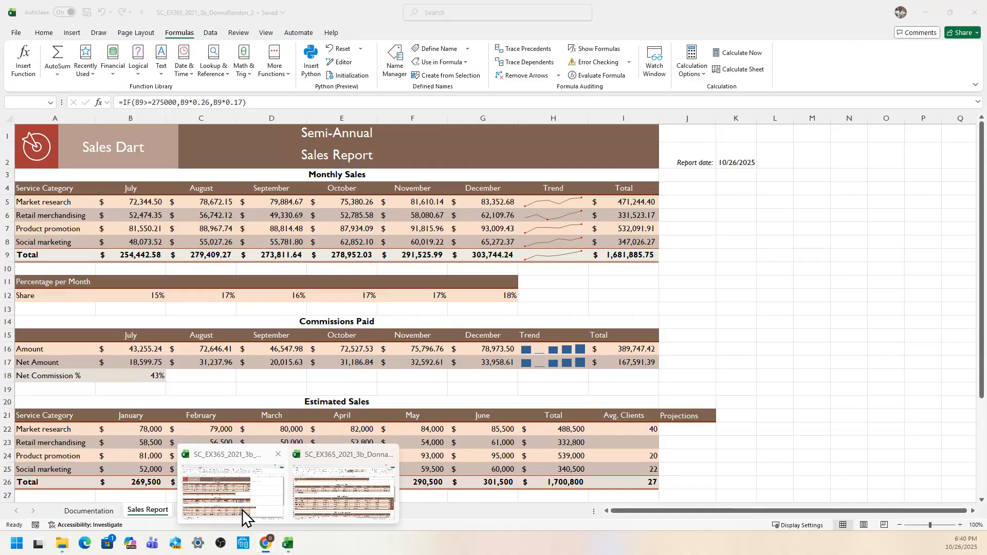
left_click(242, 510)
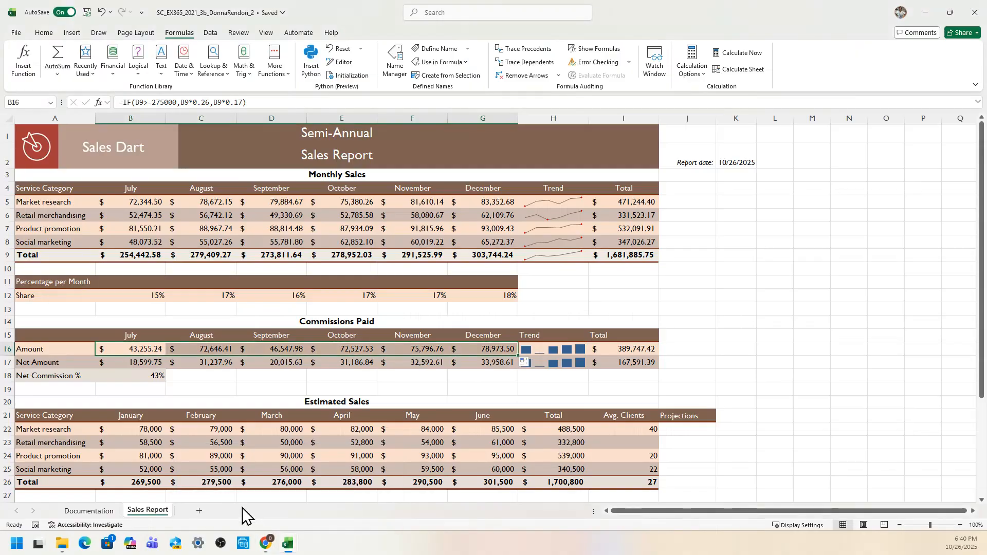
left_click(535, 348)
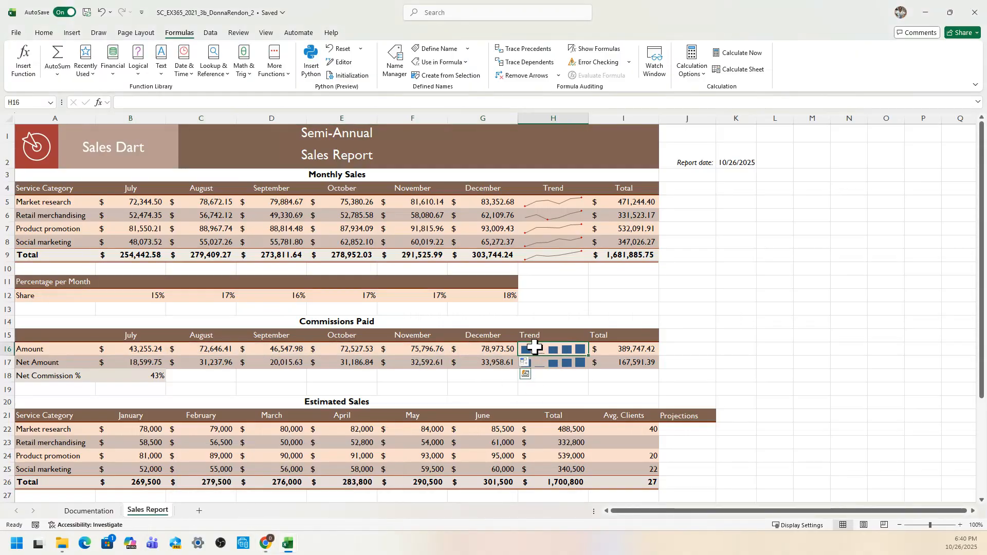
left_click_drag(535, 349, 536, 365)
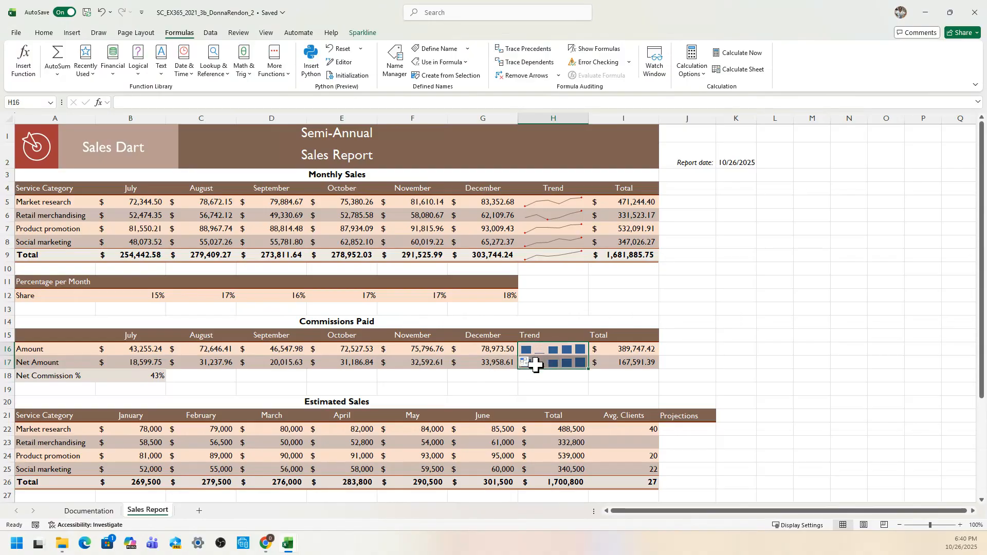
left_click(363, 34)
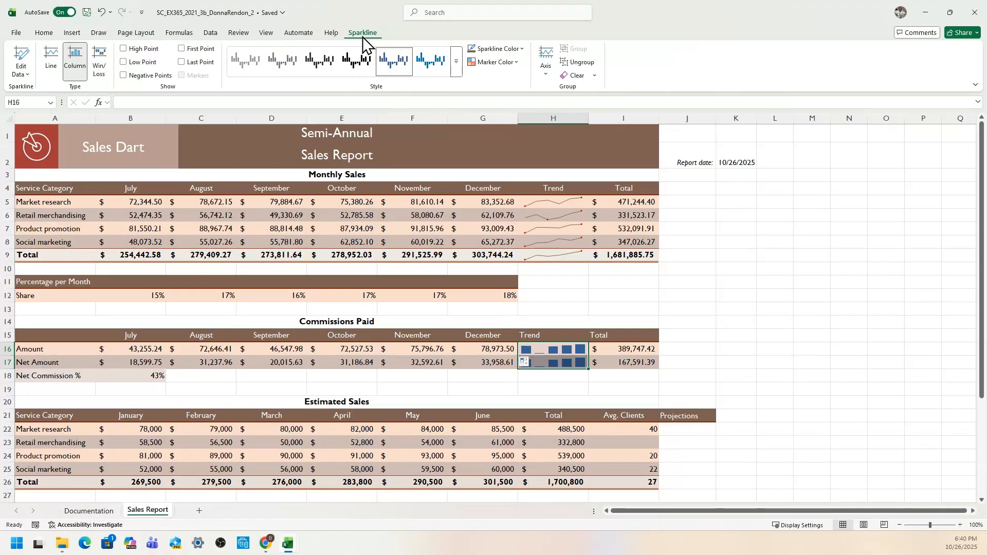
left_click(51, 66)
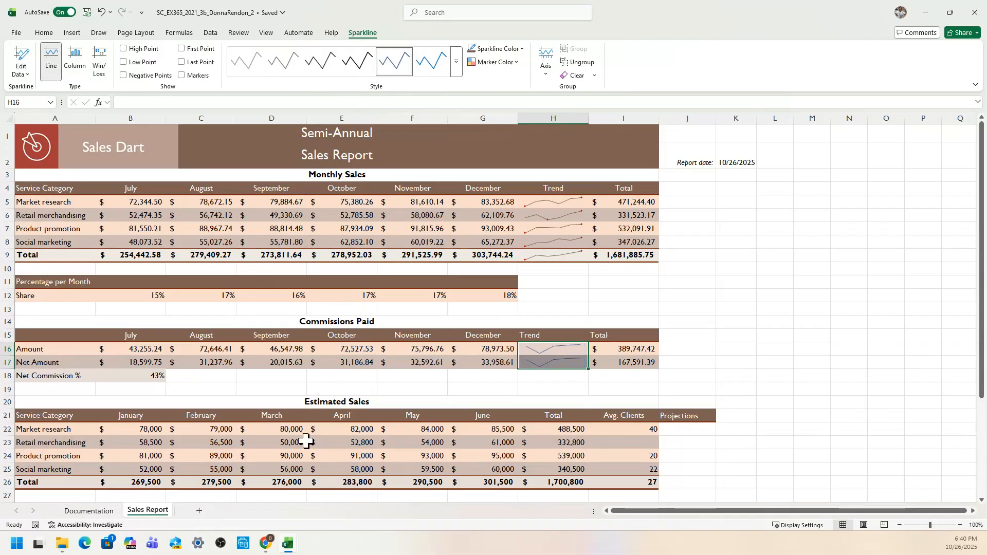
- Switch to the instructions PDF in Chrome and check instruction 10b for the required sparkline style
left_click(260, 548)
left_click(115, 502)
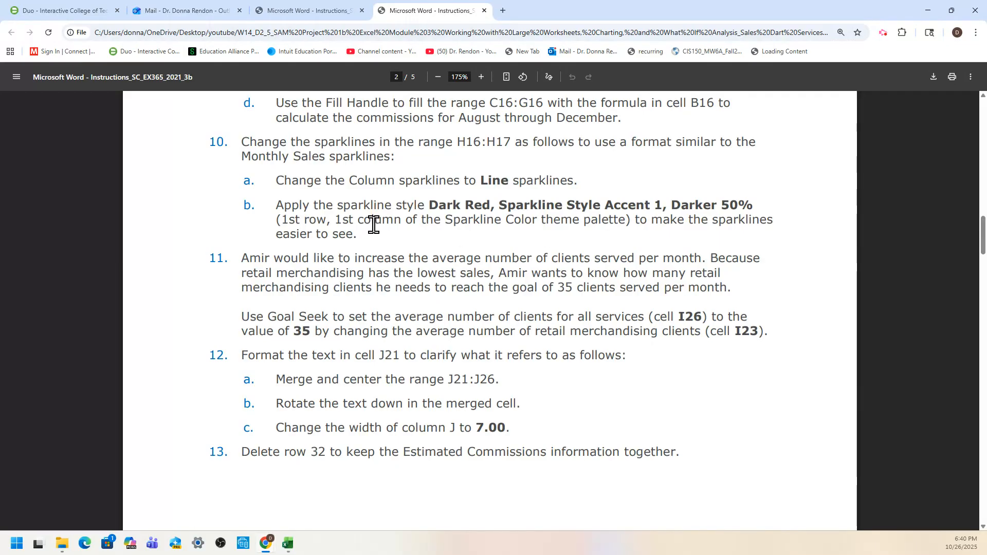
- Switch to the sales report in Excel and apply the Dark Red, Sparkline Style Accent 1, Darker 50% style to the sparklines in H16:H17
left_click_drag(338, 206, 426, 206)
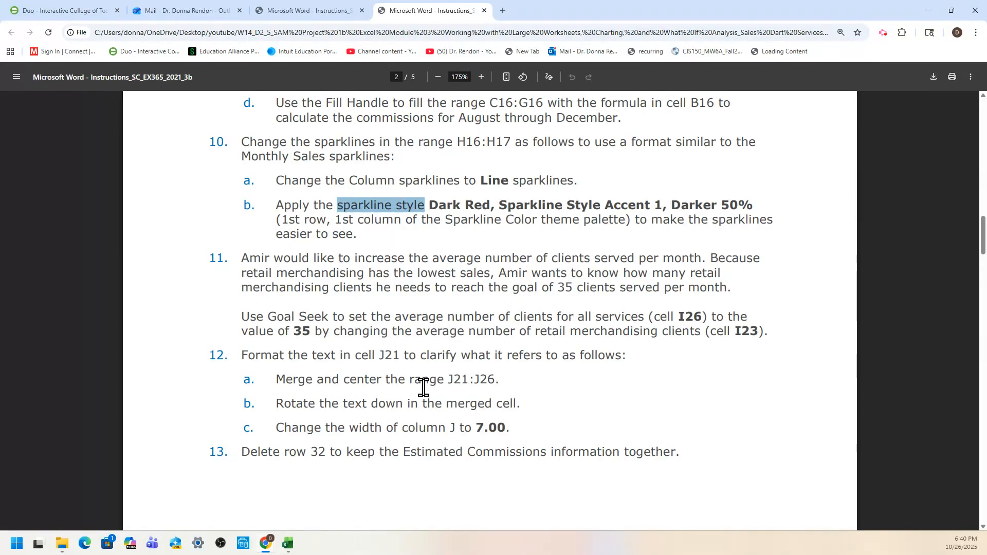
mouse_move(288, 543)
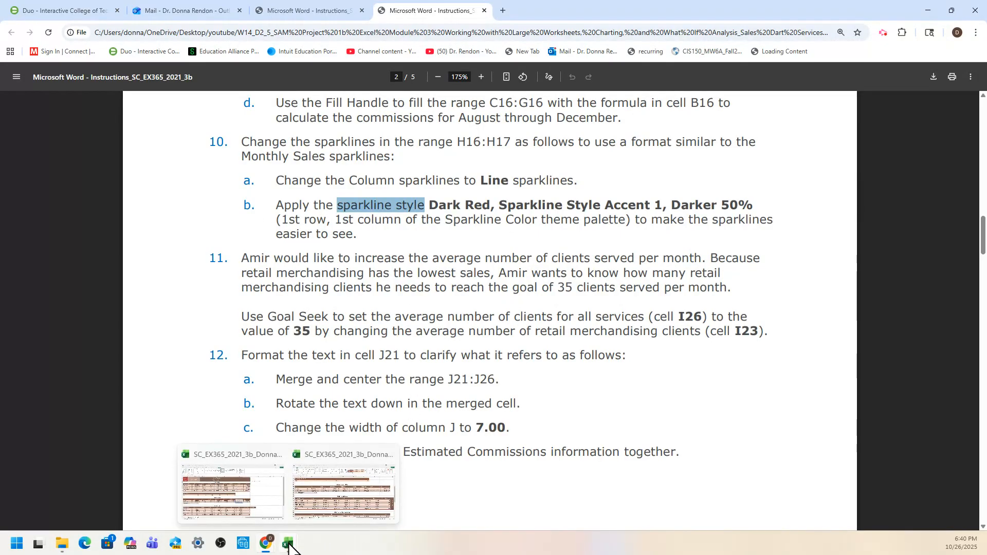
mouse_move(252, 510)
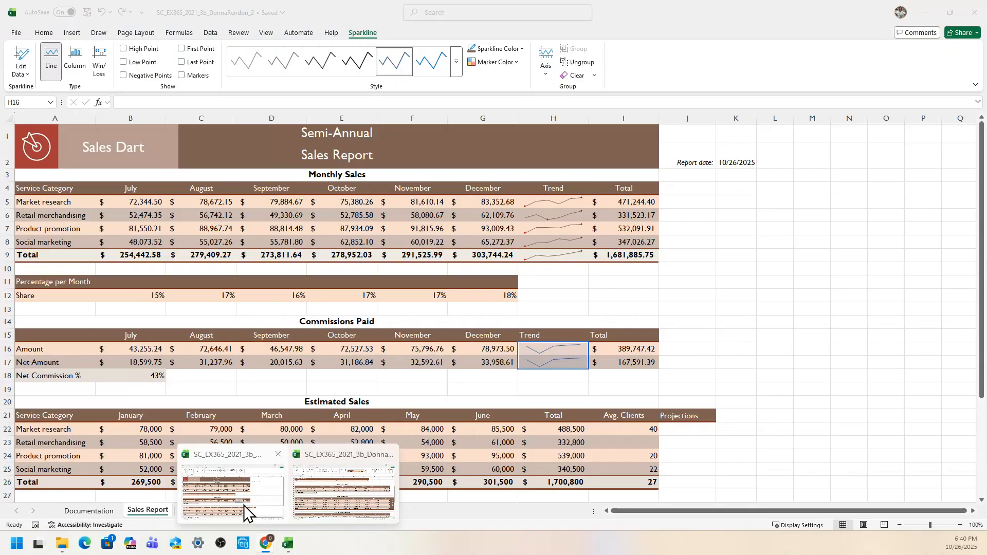
left_click(243, 505)
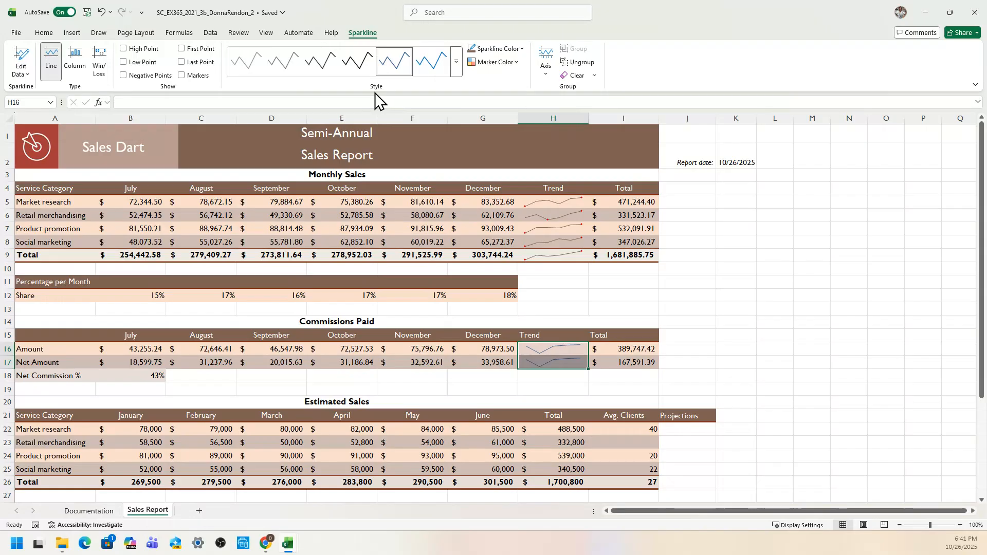
left_click(456, 71)
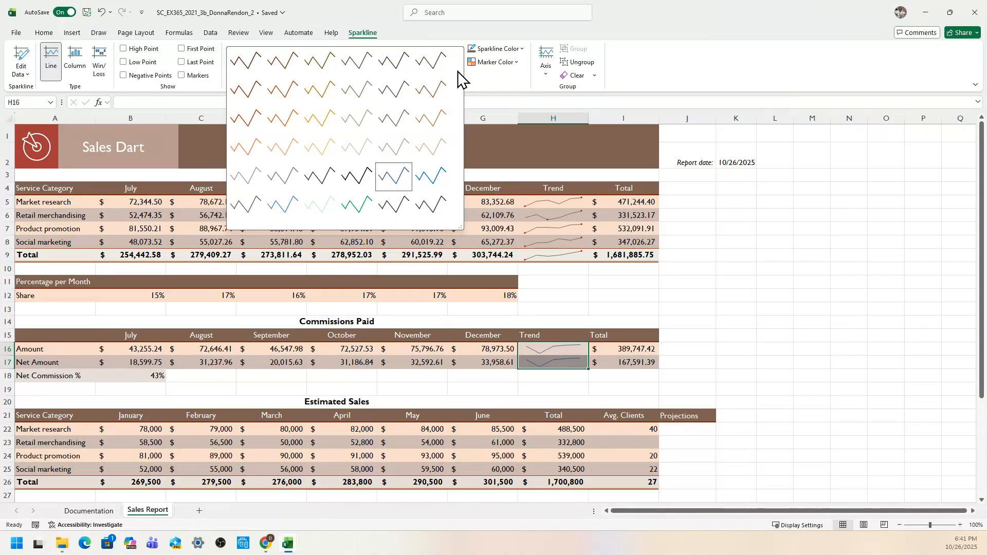
left_click(240, 67)
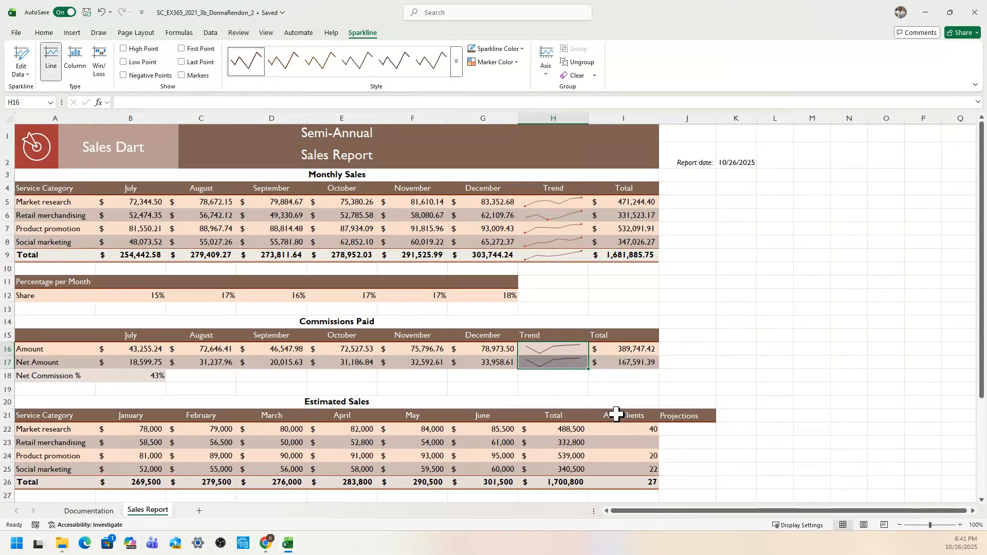
- Switch to the instructions PDF in Chrome and read instruction 11 on using Goal Seek for the average number of clients
mouse_move(266, 544)
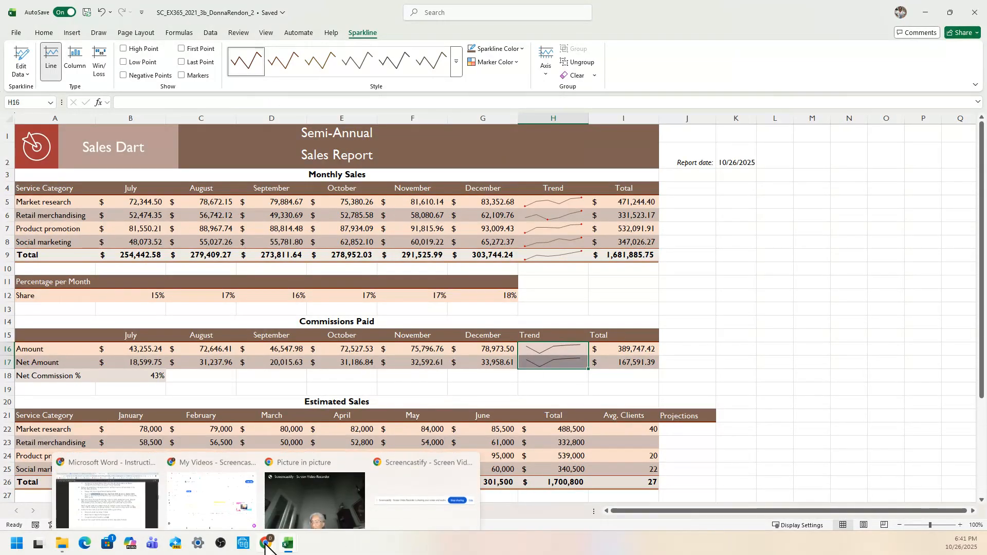
left_click(143, 512)
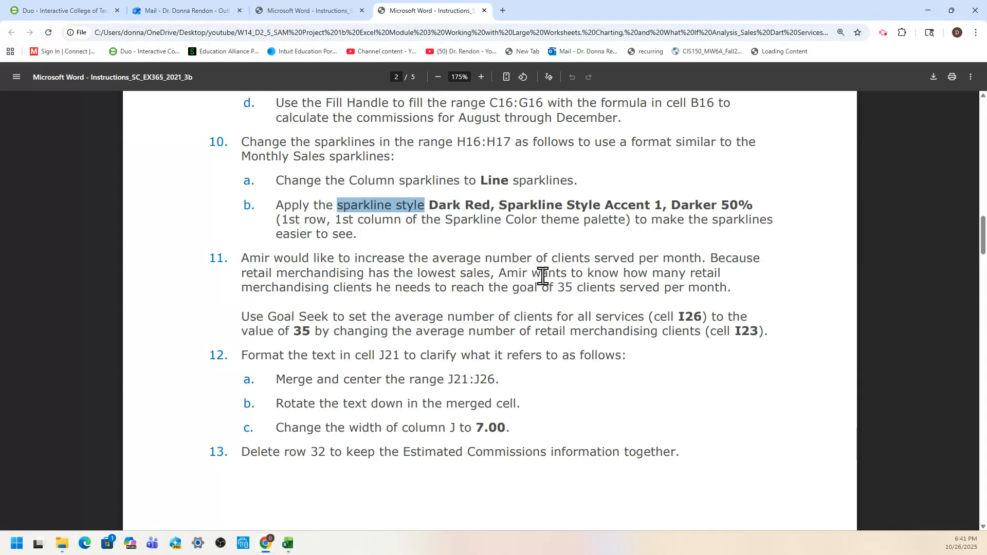
left_click(325, 281)
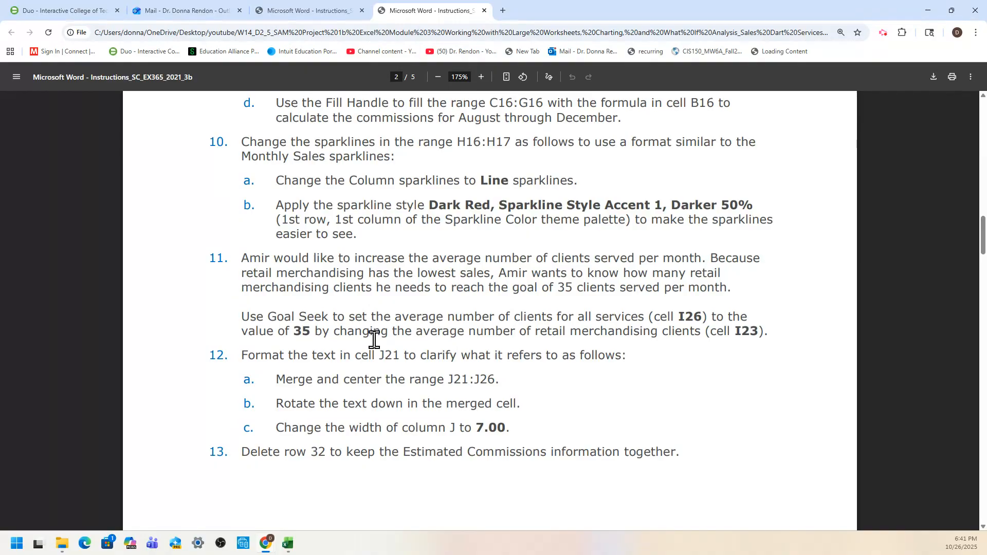
left_click_drag(242, 317, 778, 339)
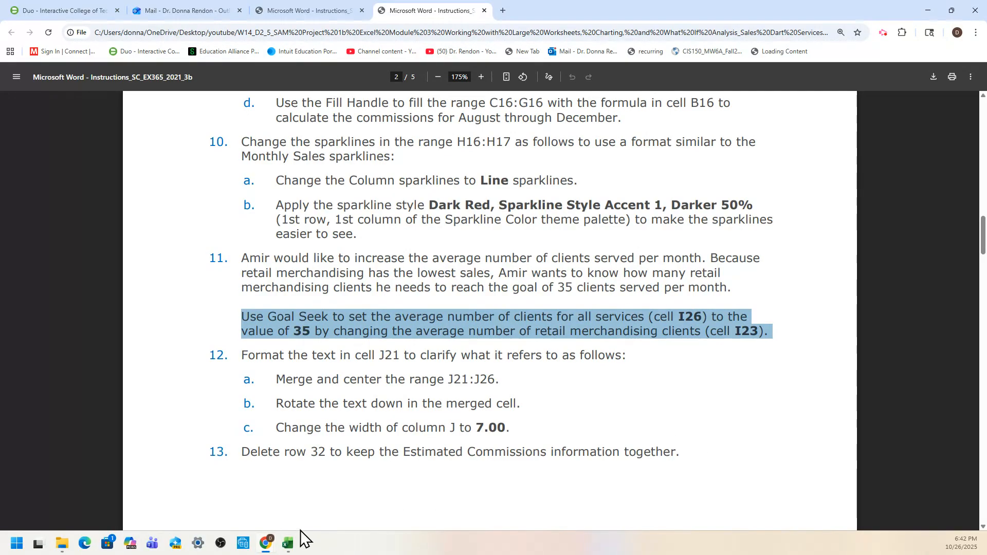
- Switch to the sales report in Excel and open Goal Seek for the Avg. Clients figures in the Estimated Sales table
mouse_move(289, 548)
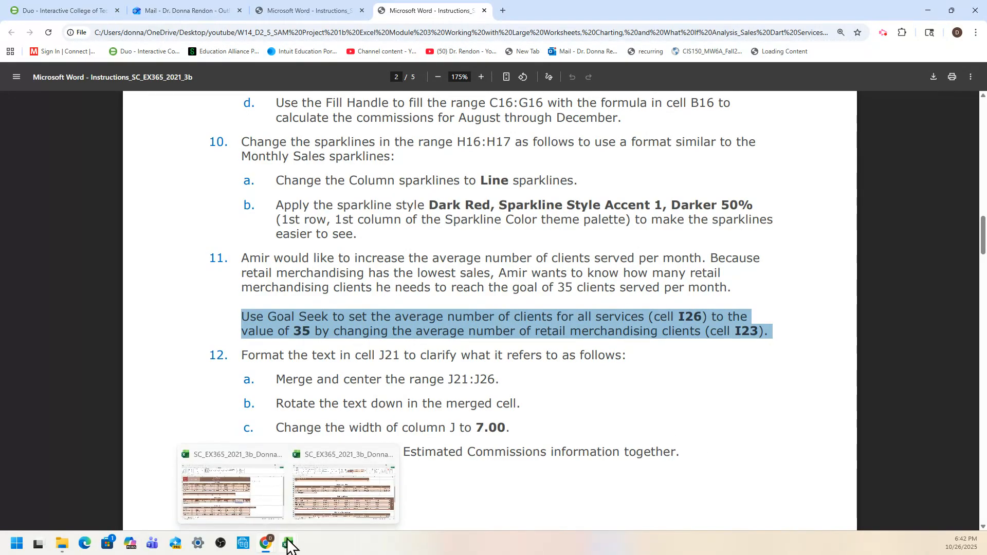
left_click(261, 512)
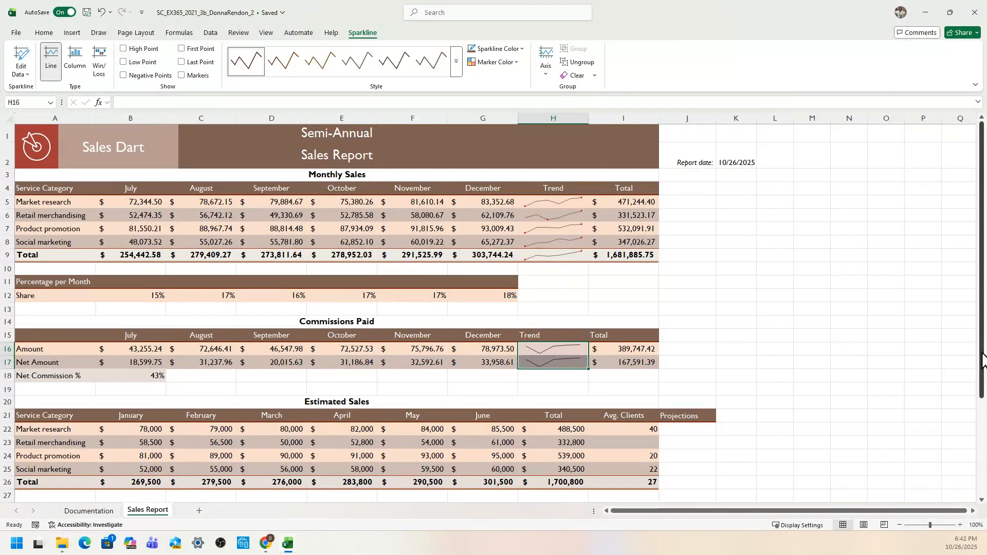
left_click_drag(983, 361, 982, 393)
left_click(646, 383)
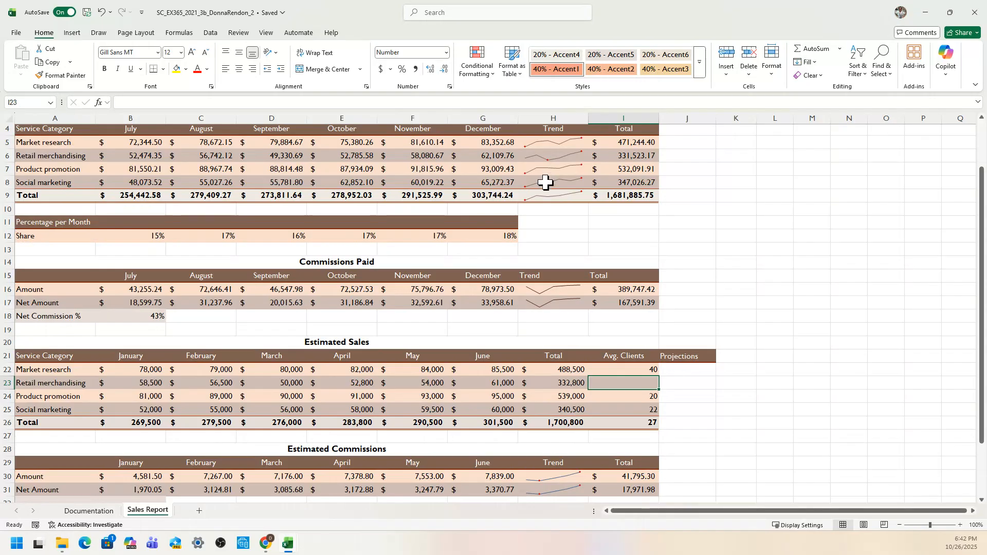
left_click(105, 33)
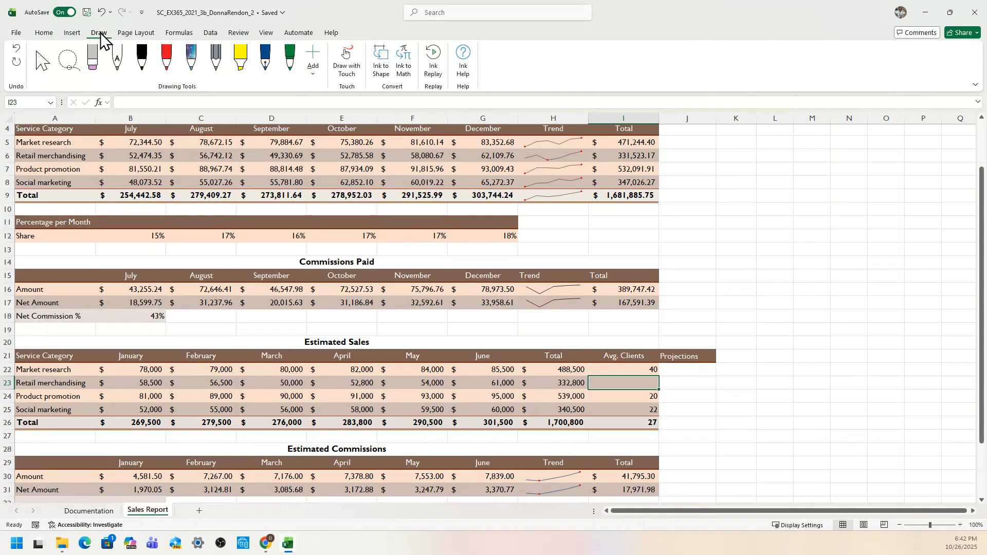
left_click(204, 33)
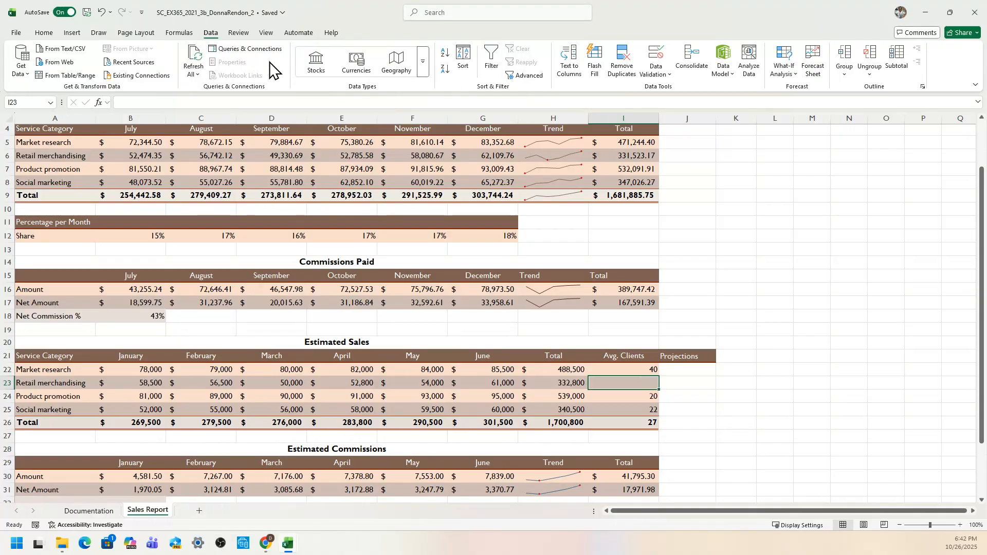
left_click(796, 76)
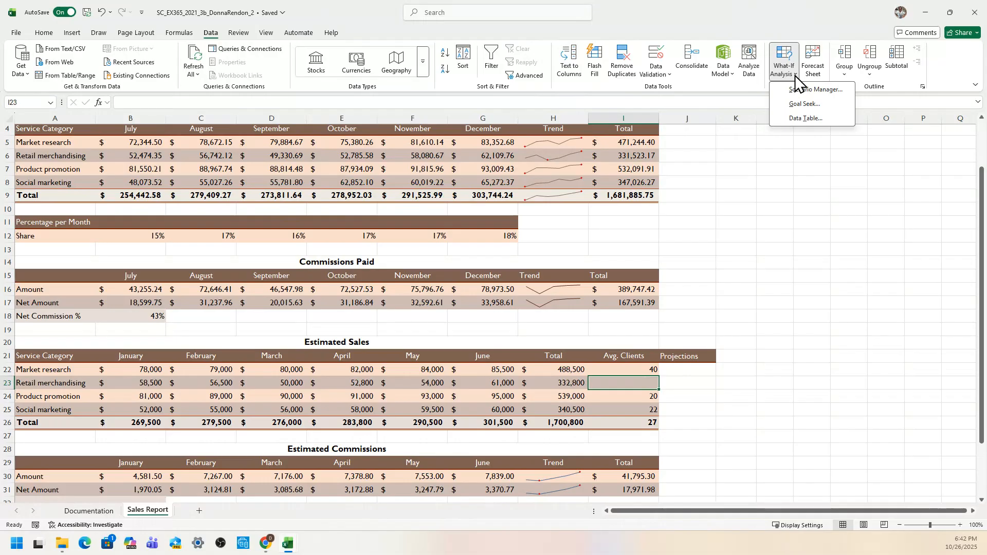
left_click(803, 104)
left_click_drag(795, 181, 801, 166)
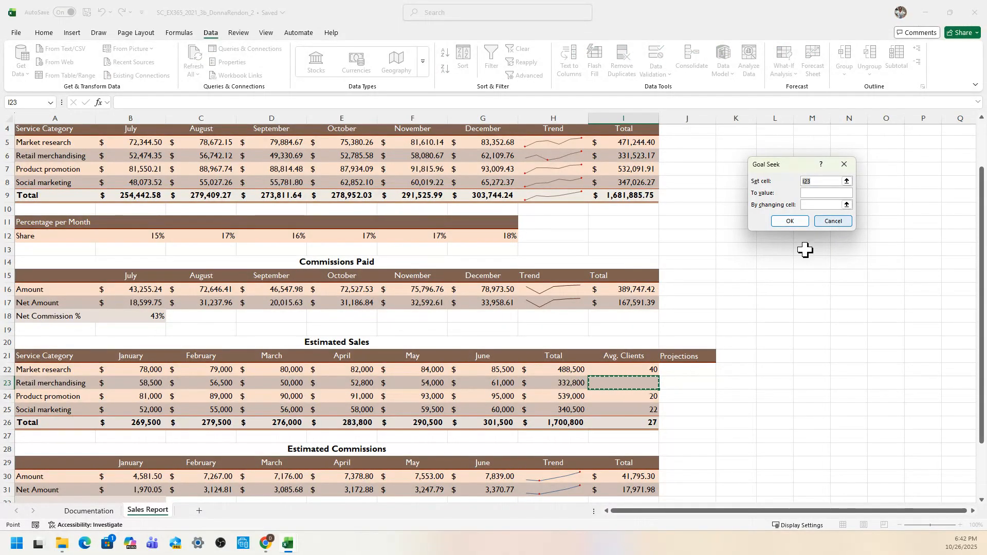
- Run Goal Seek to set cell I26 to 35 by changing cell I23, and accept the solution
left_click(637, 424)
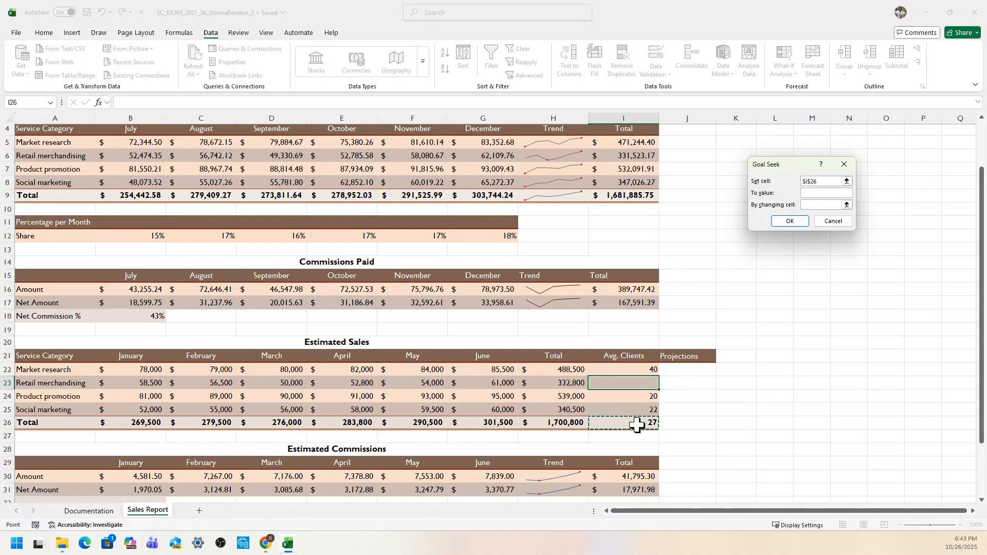
left_click(815, 194)
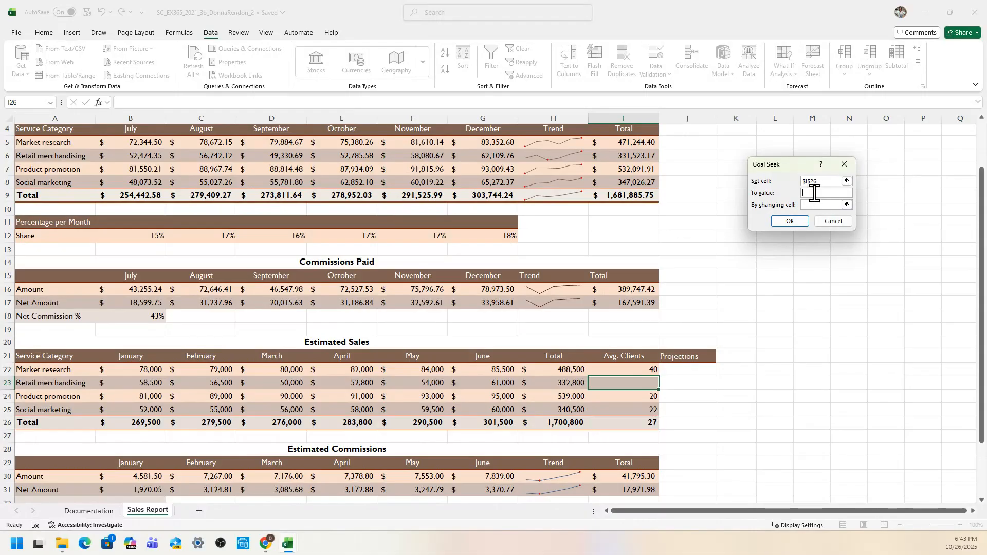
type("35")
left_click(814, 204)
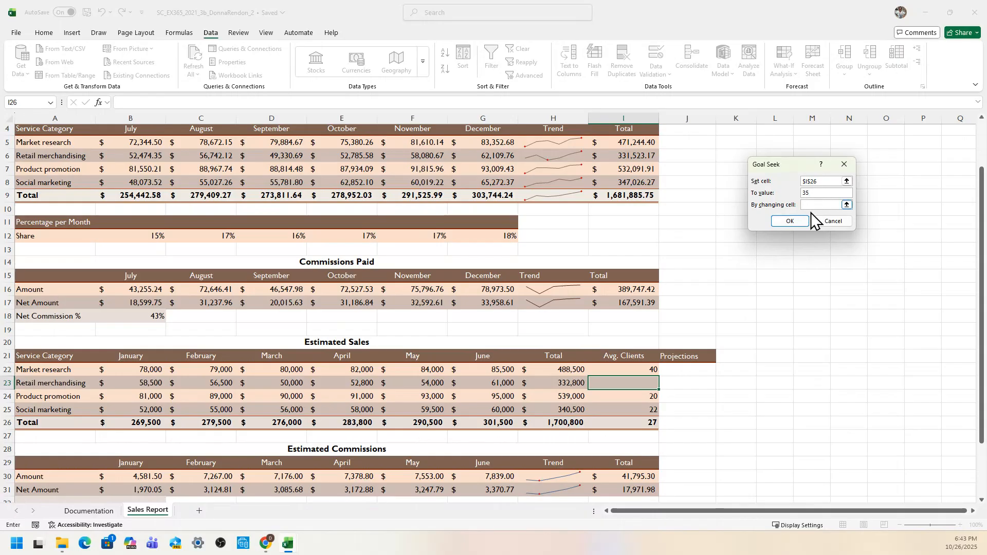
left_click(642, 384)
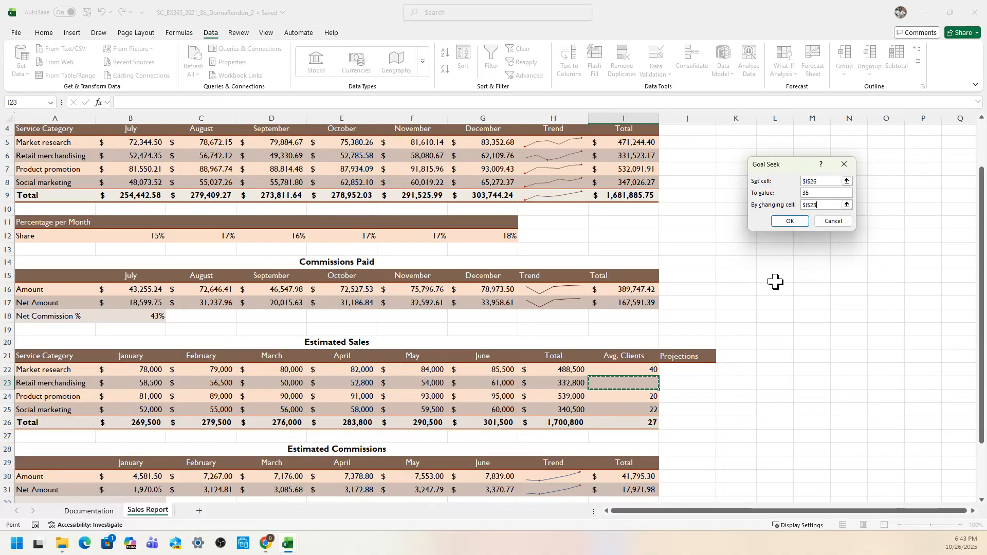
left_click(792, 222)
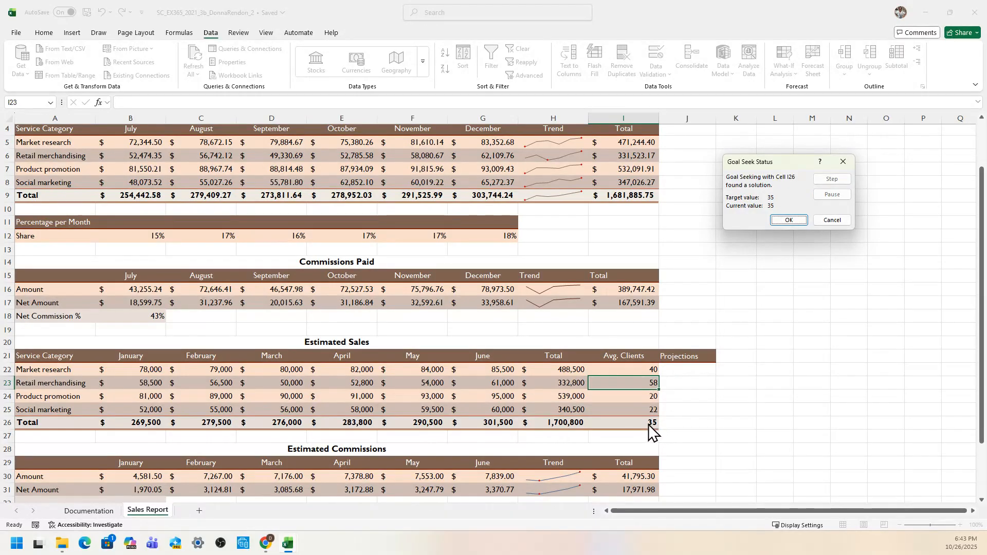
left_click(788, 220)
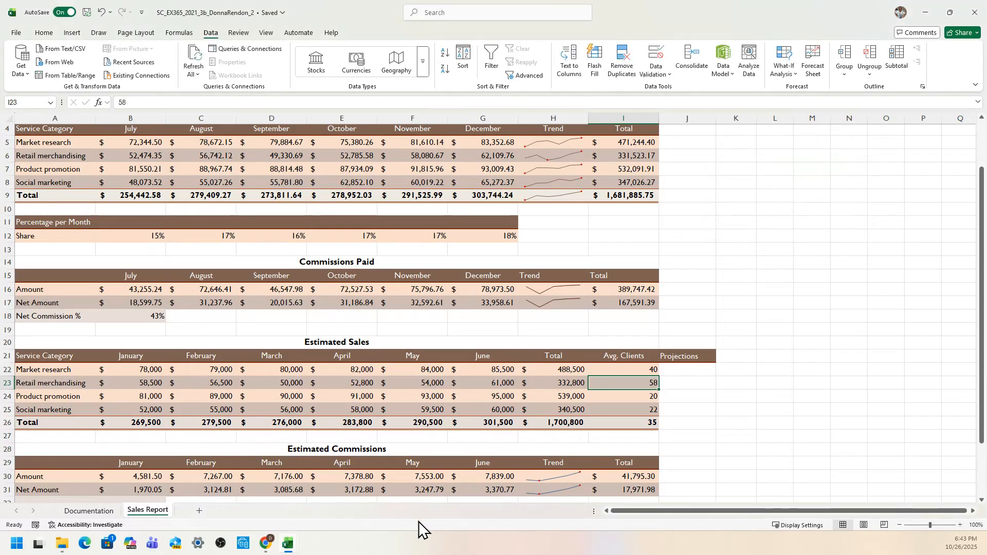
- Switch to the instructions PDF in Chrome and read instruction 12 on formatting the text in cell J21
mouse_move(266, 544)
mouse_move(133, 506)
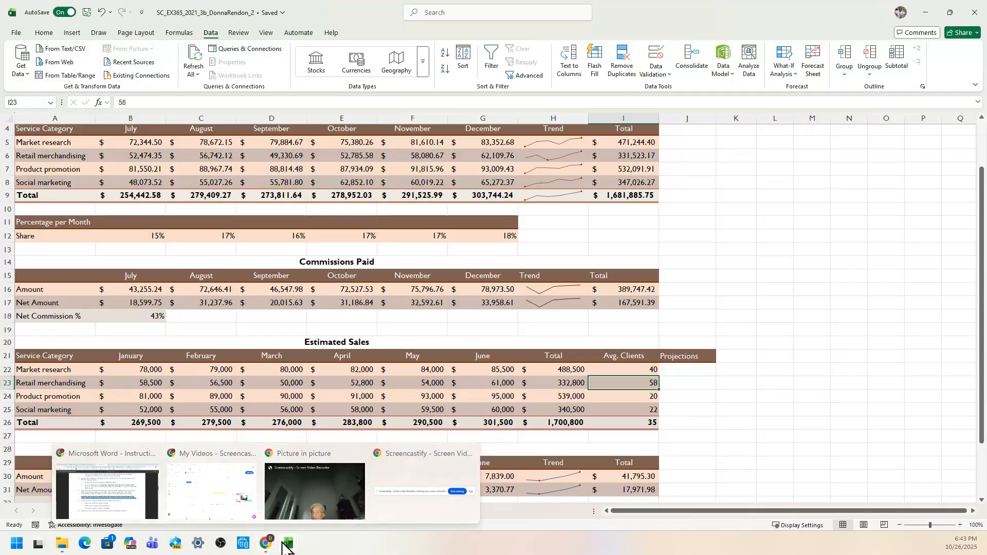
left_click(286, 544)
left_click(637, 383)
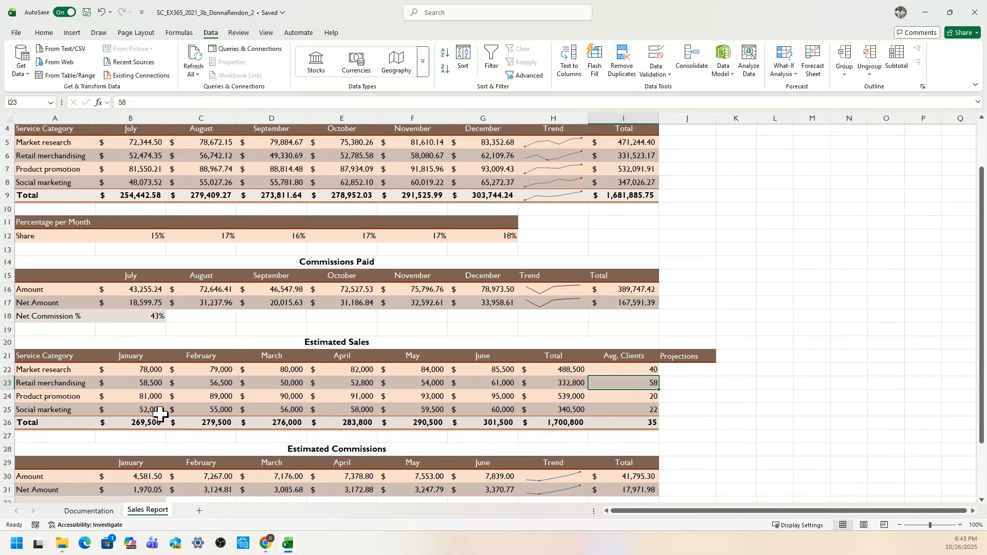
mouse_move(265, 544)
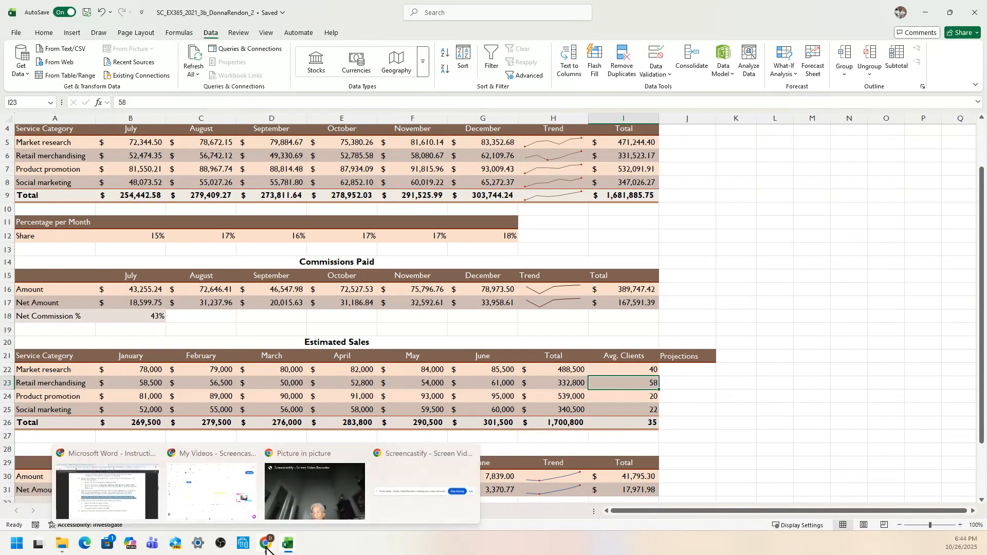
left_click(103, 503)
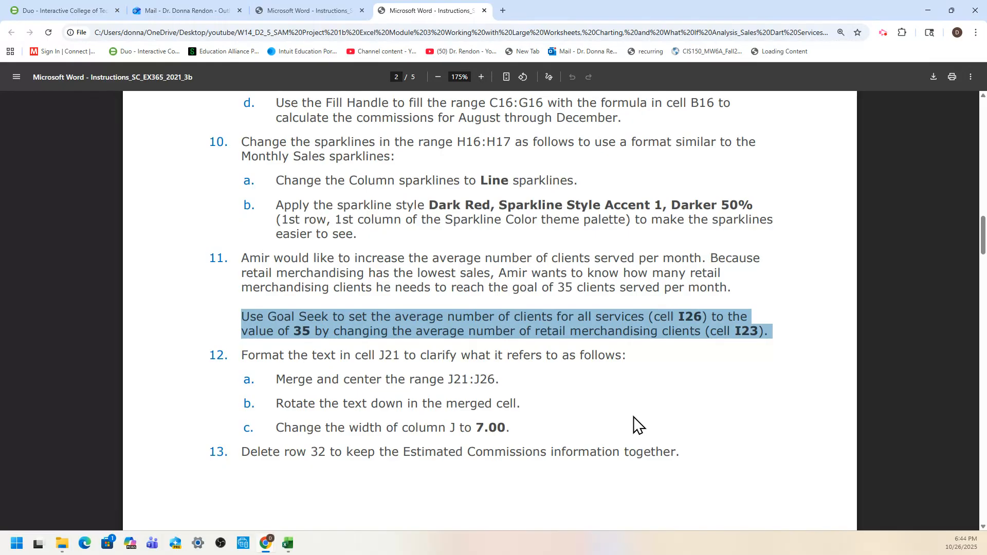
- Switch to the sales report in Excel and merge and center the range J21:J26
mouse_move(288, 546)
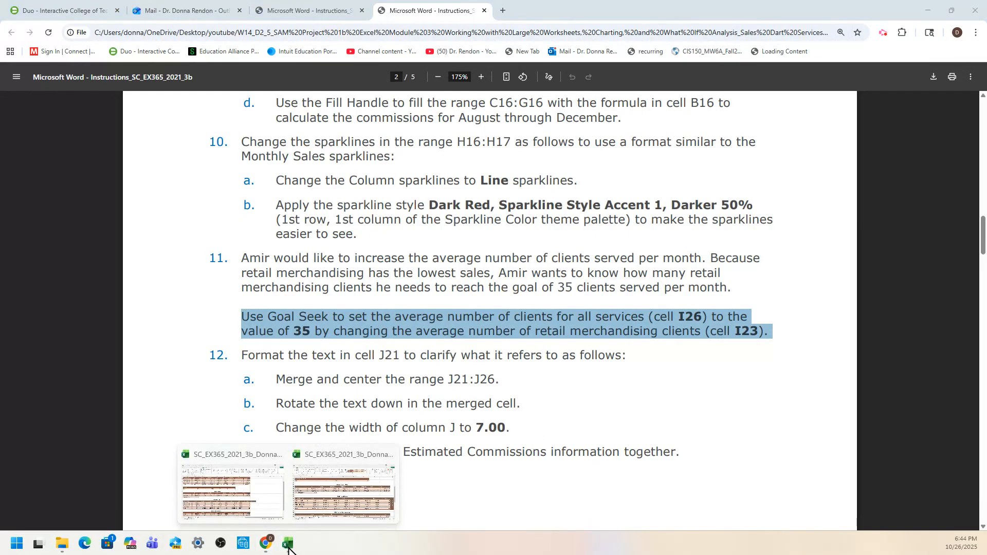
left_click(228, 499)
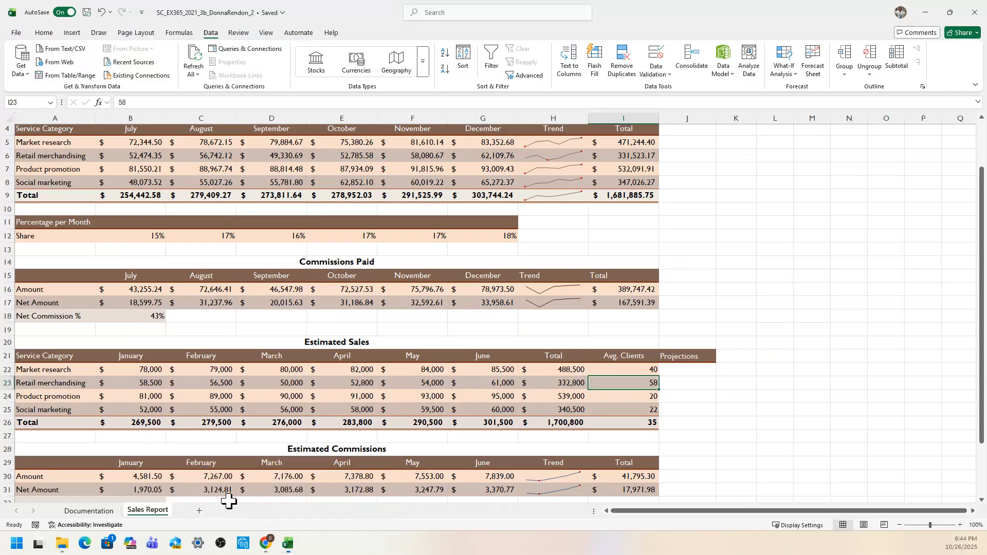
left_click(684, 360)
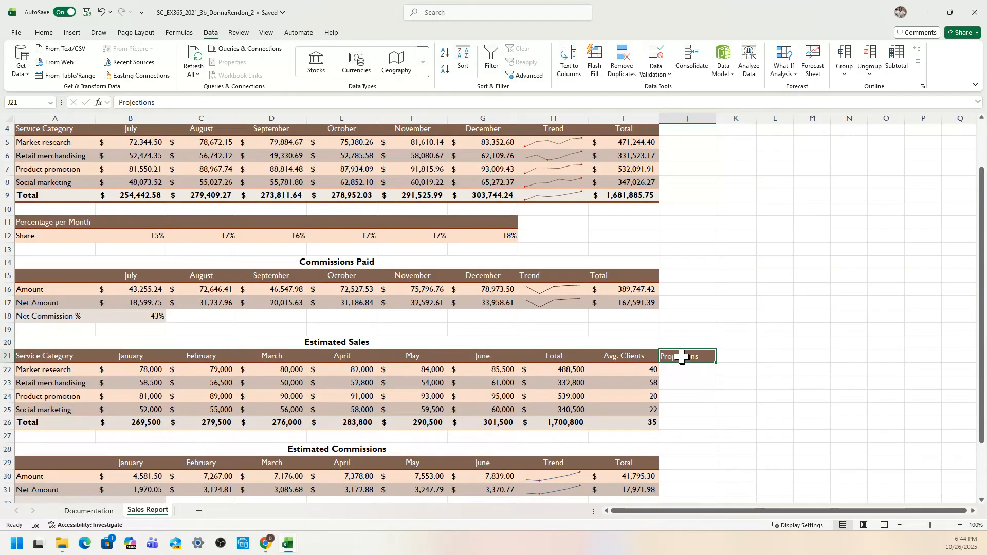
left_click_drag(682, 357, 681, 422)
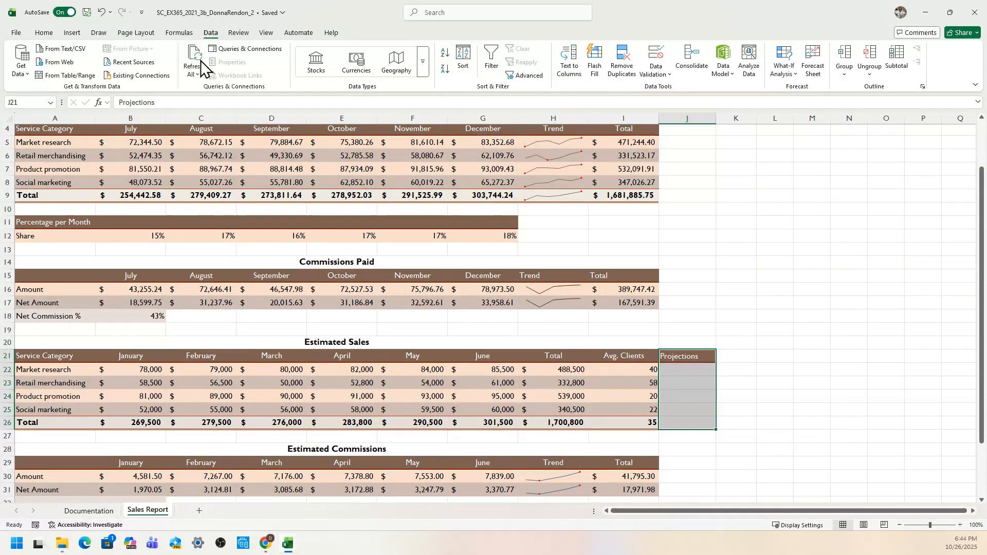
left_click(42, 34)
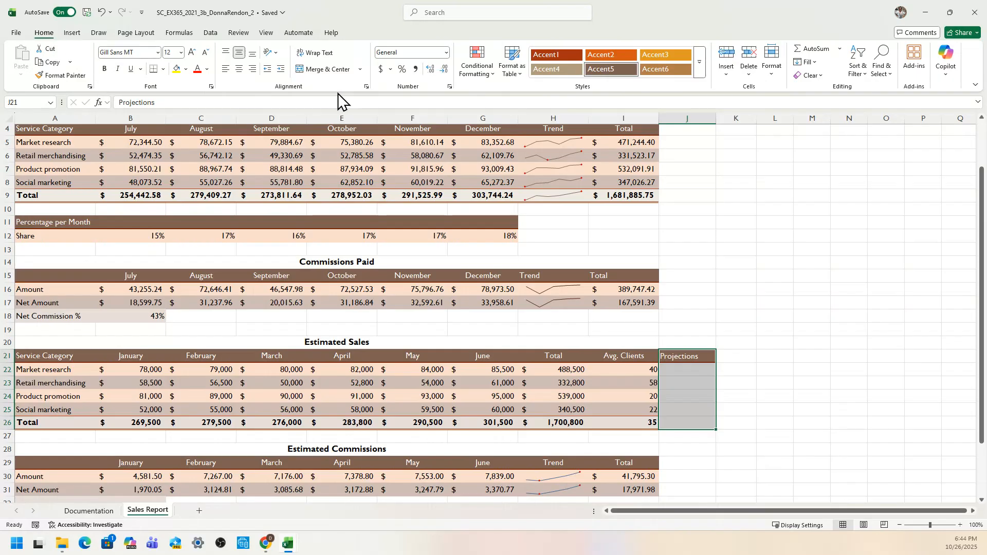
left_click(361, 71)
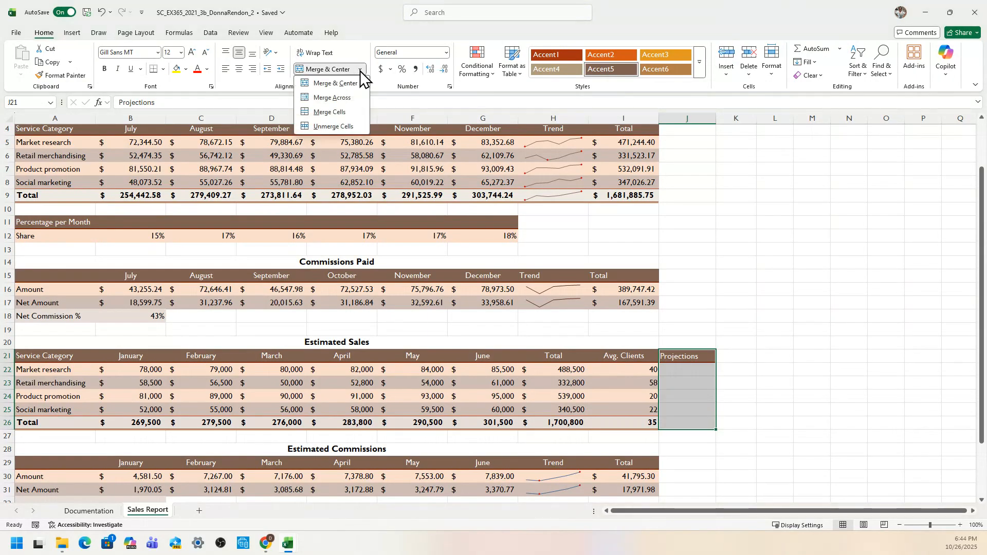
left_click(342, 92)
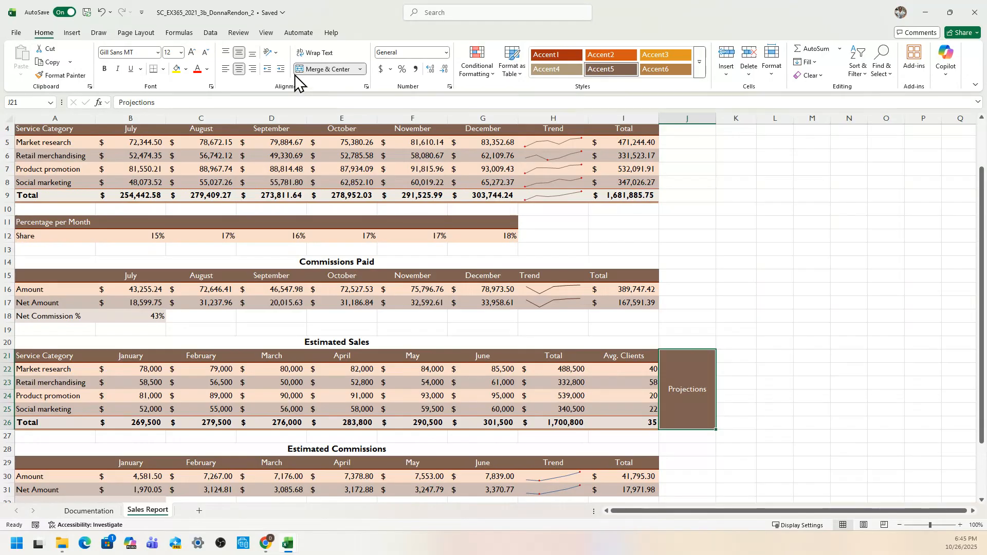
- Rotate the Projections text down in merged cell J21 and set the width of column J to 7
left_click(277, 53)
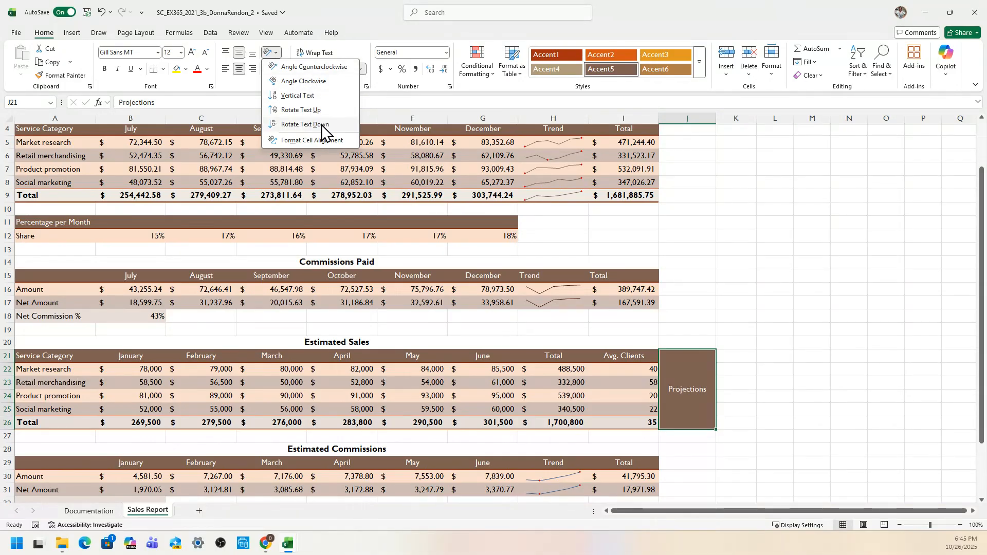
left_click(322, 124)
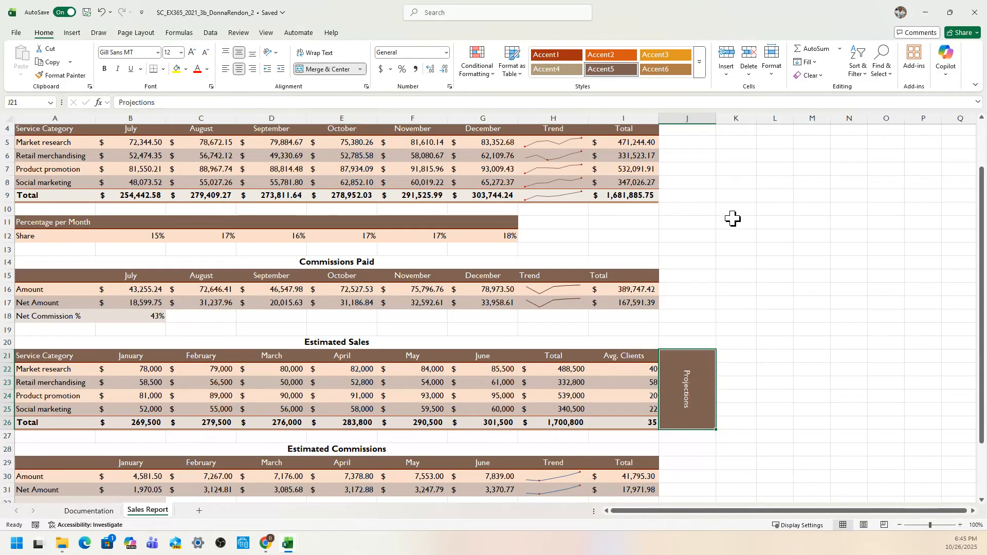
left_click(689, 119)
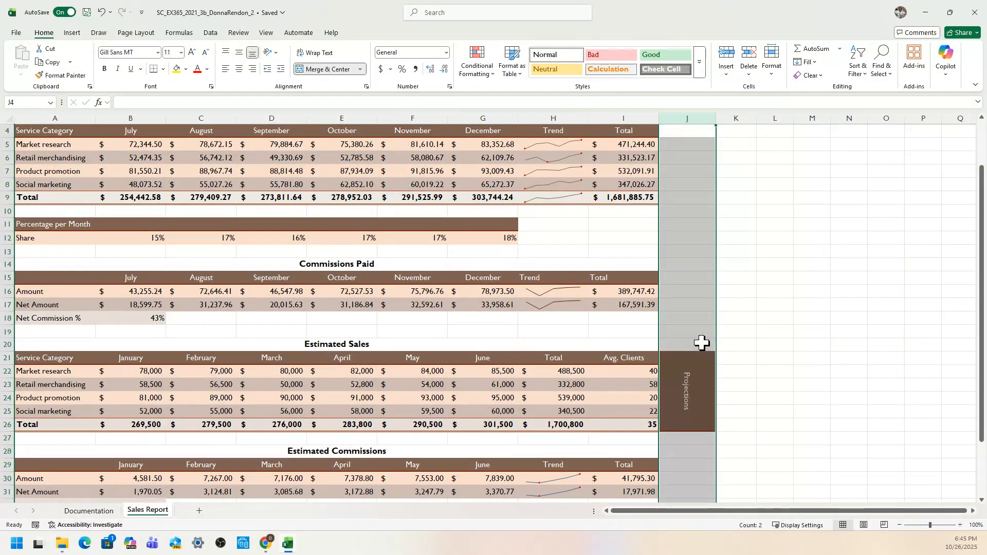
right_click(693, 343)
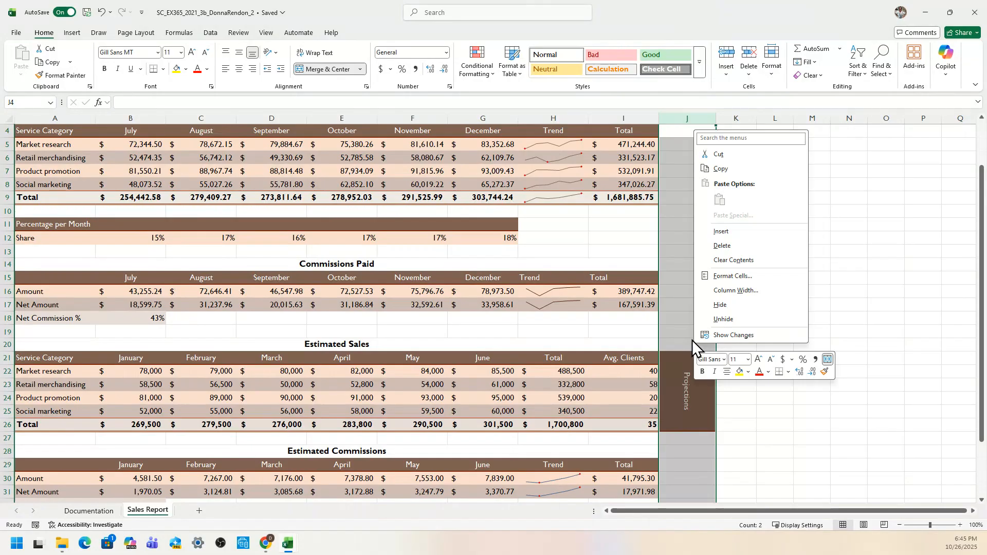
left_click(719, 291)
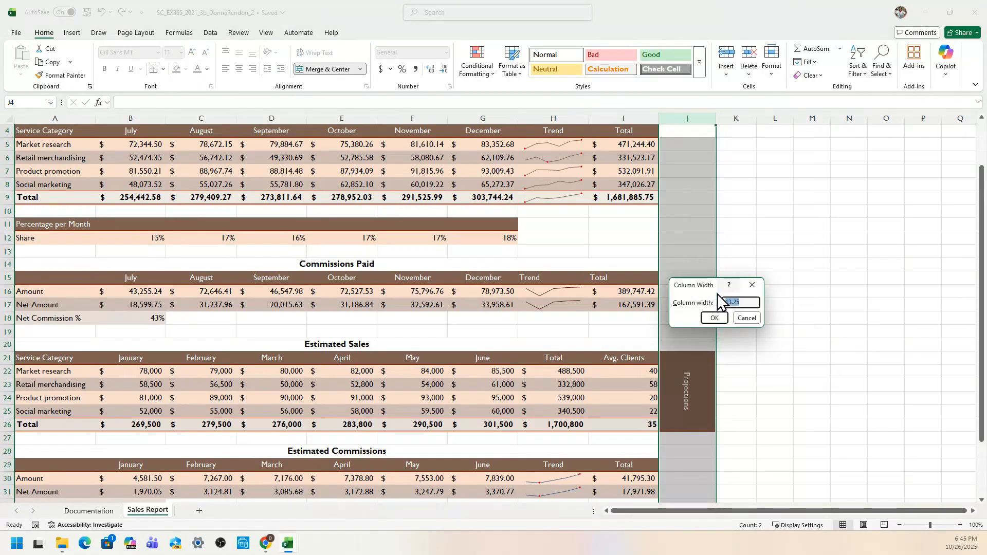
type("7")
key("Return")
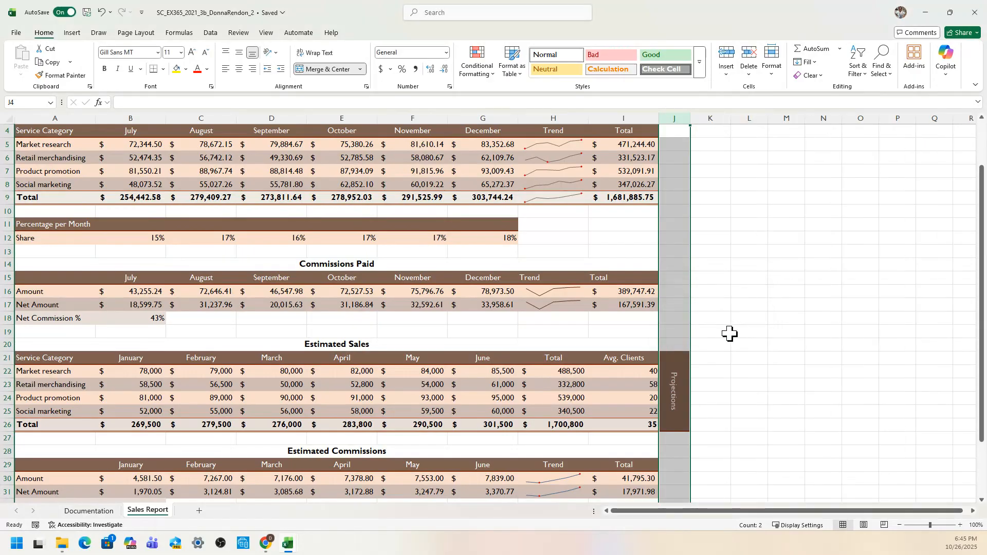
- Consult instruction 13 in the instructions PDF in Chrome, and delete row 32 from the sales report in Excel
left_click(266, 544)
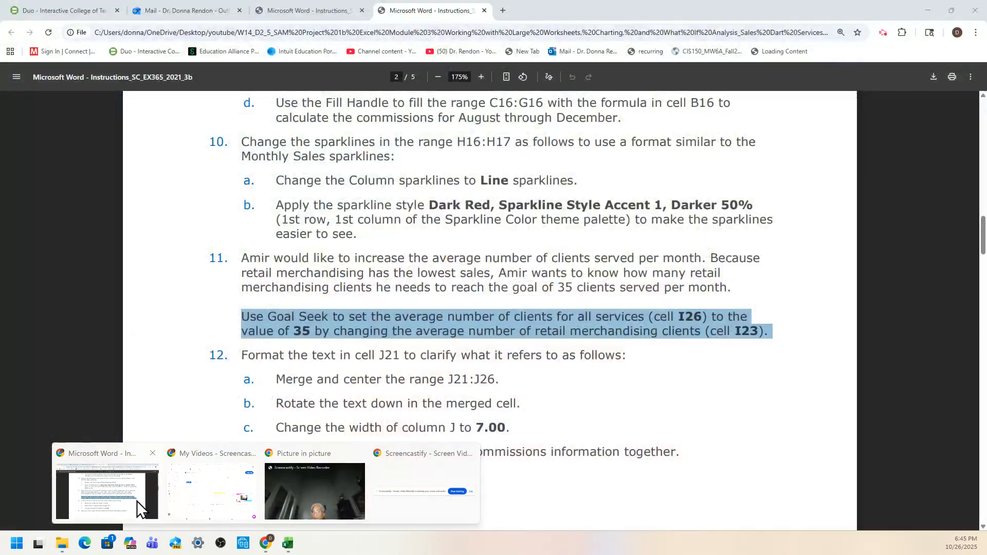
left_click(136, 501)
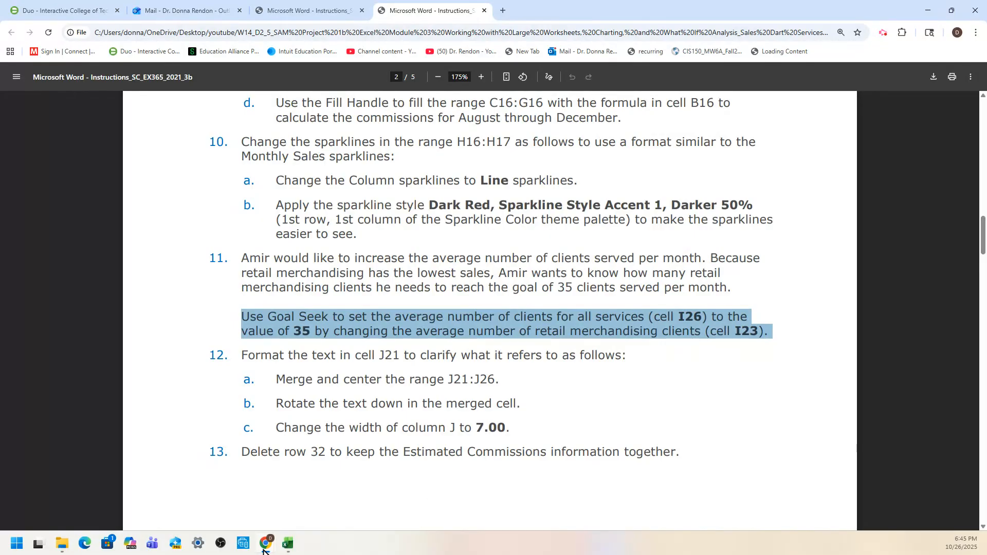
mouse_move(288, 550)
left_click(244, 517)
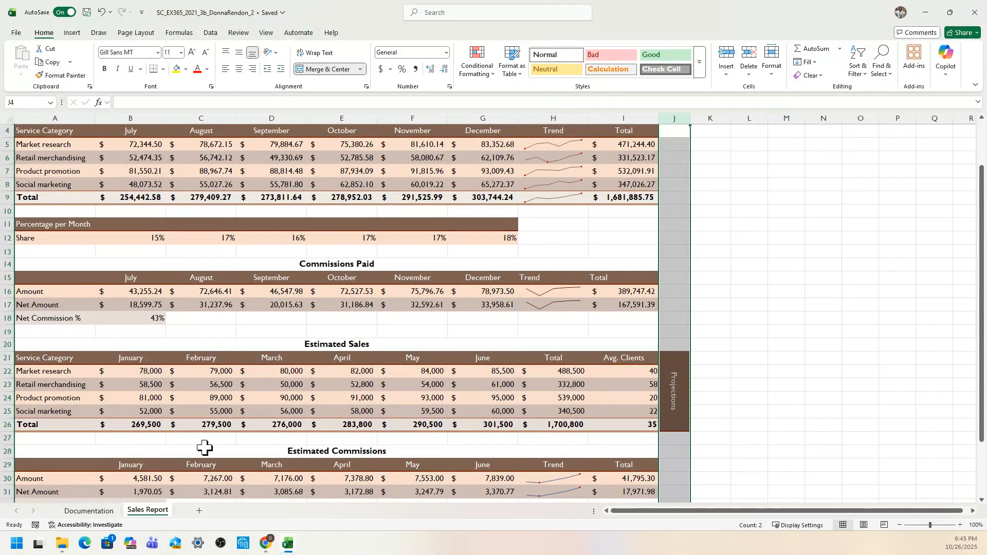
left_click_drag(983, 374, 981, 428)
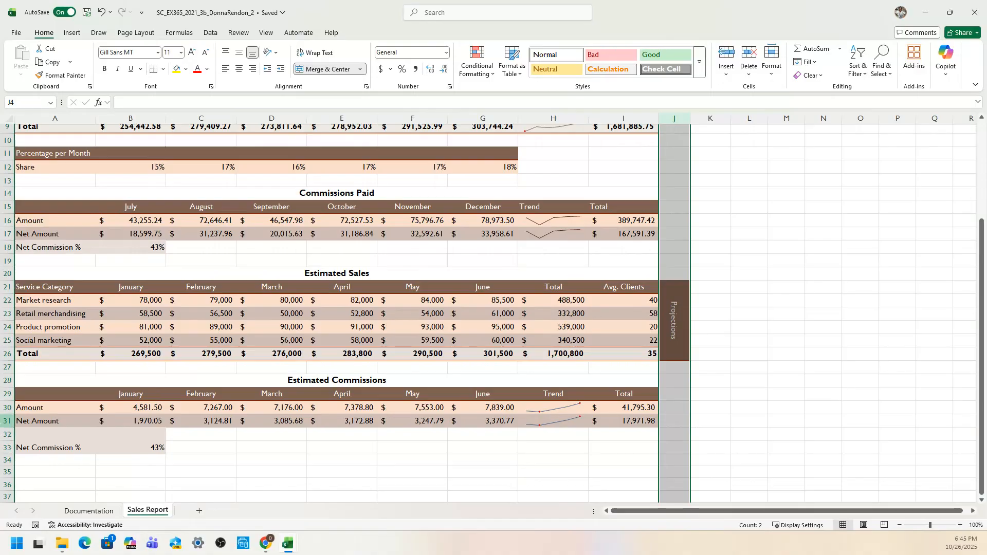
left_click(5, 435)
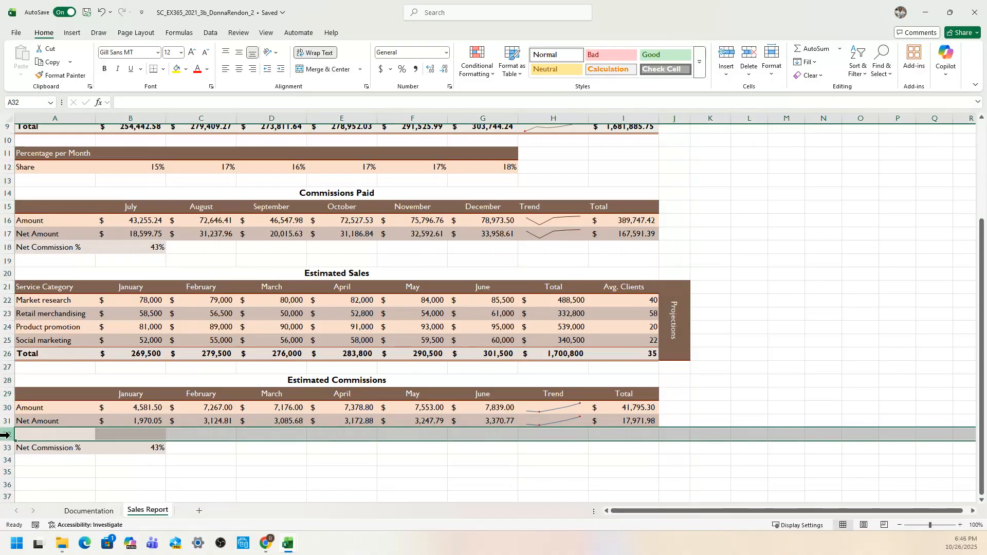
right_click(6, 435)
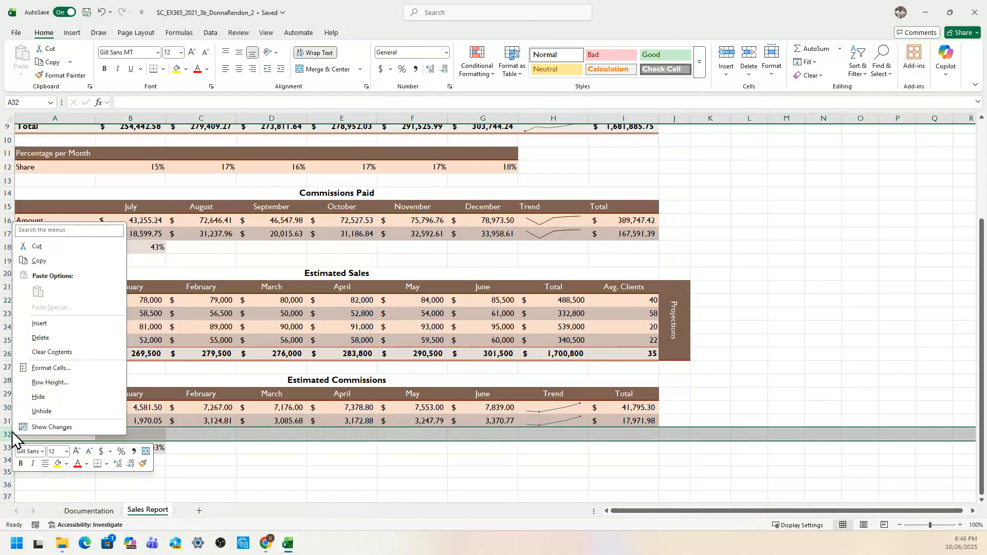
left_click(41, 337)
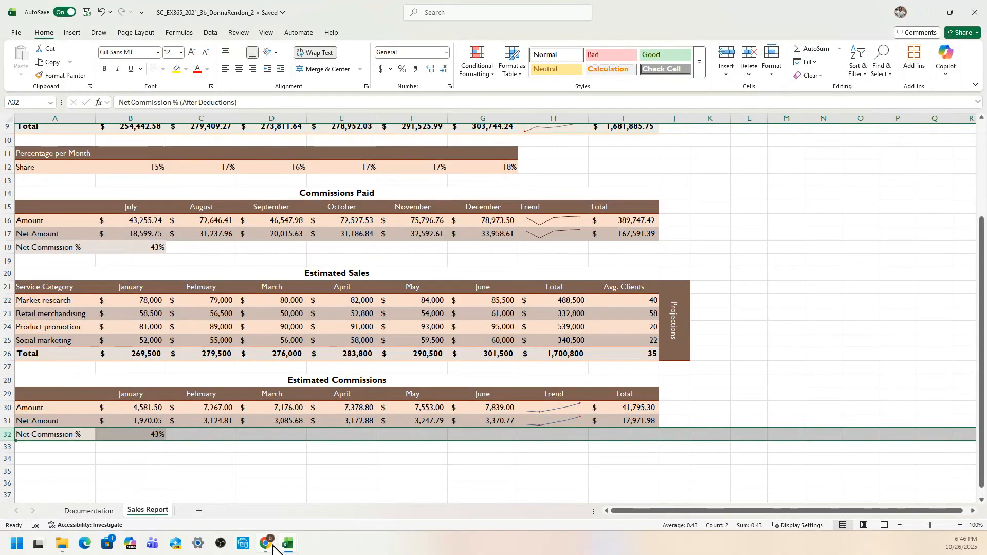
- Switch to the instructions PDF in Chrome and read instruction 14 about the estimated sales chart, including the final figure
mouse_move(269, 543)
left_click(135, 522)
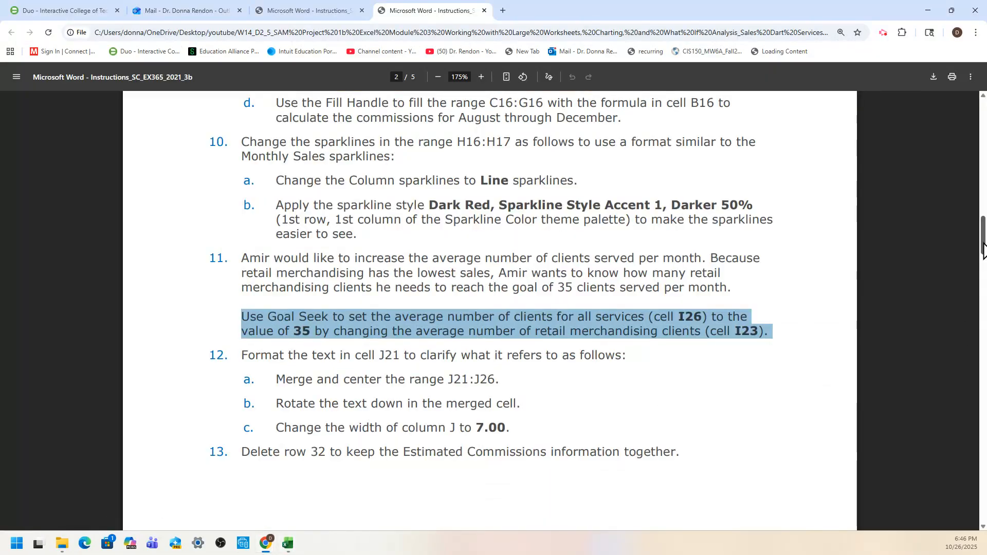
scroll(984, 242, "down", 1)
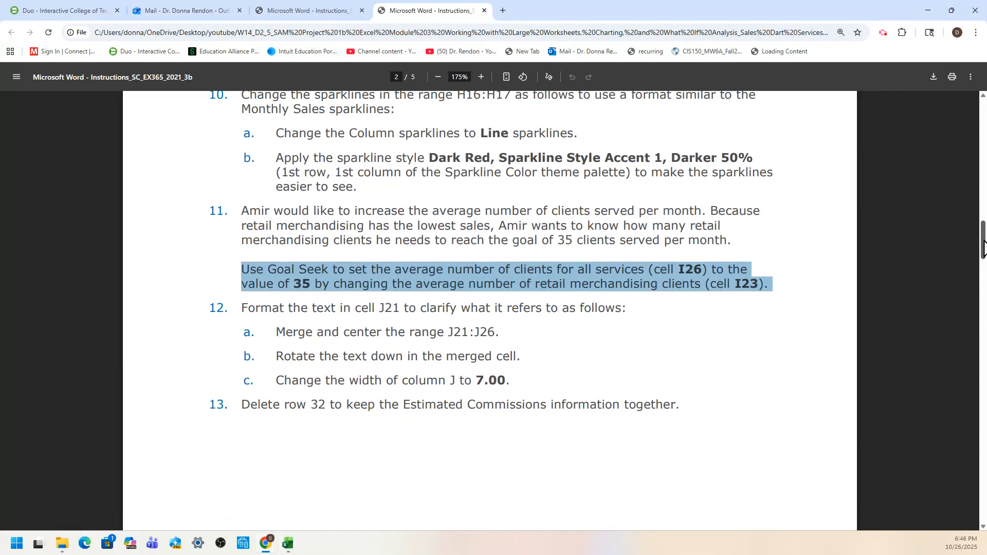
left_click_drag(984, 242, 980, 291)
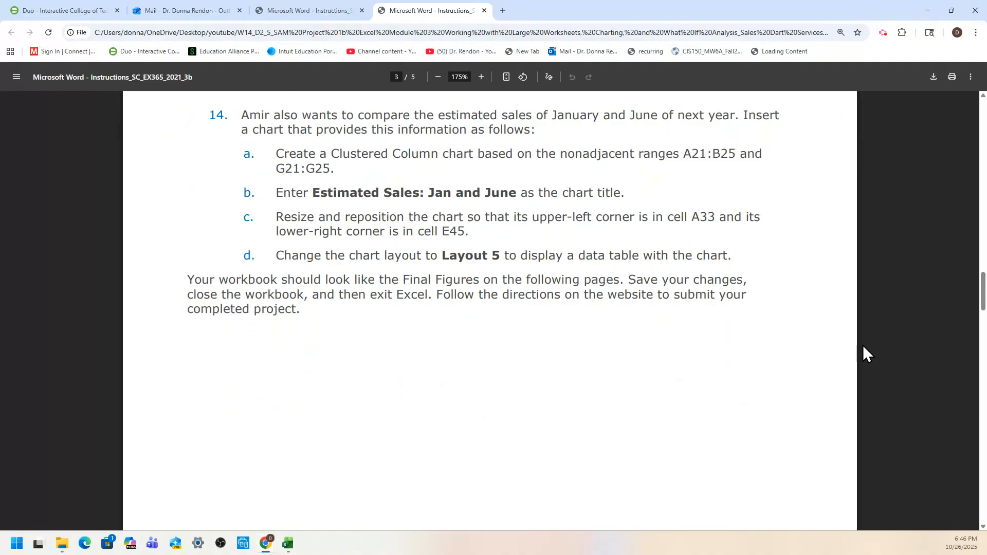
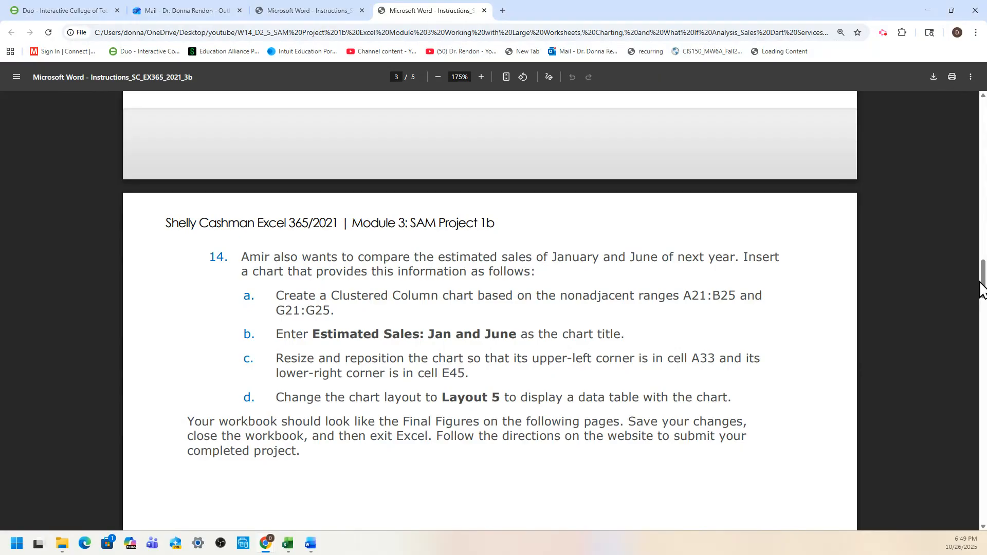
left_click_drag(983, 295, 967, 397)
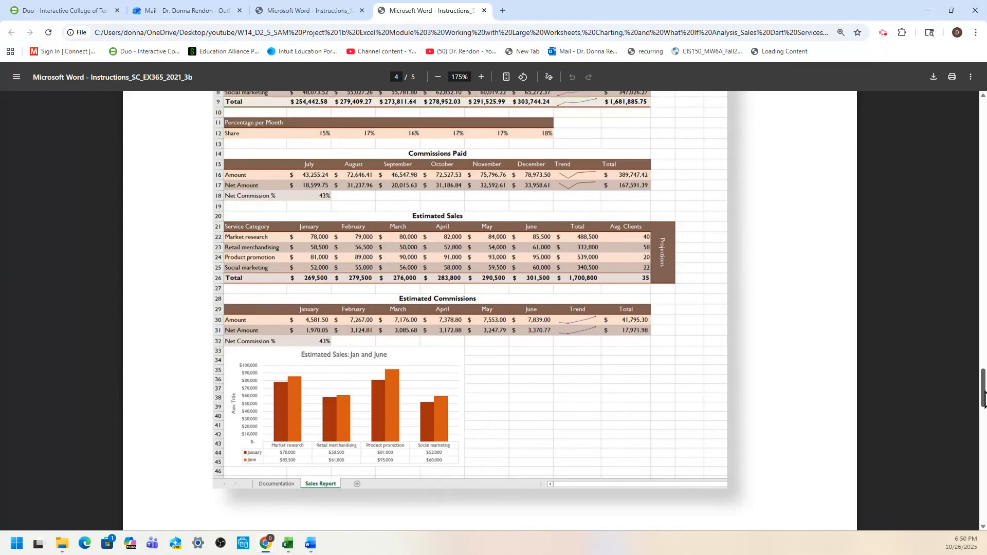
left_click_drag(984, 396, 955, 410)
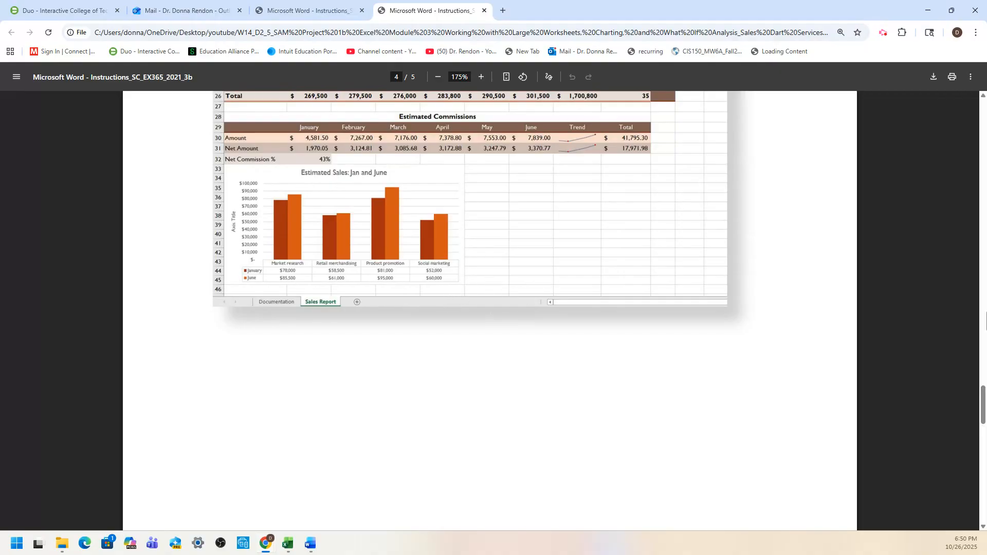
left_click_drag(984, 406, 963, 286)
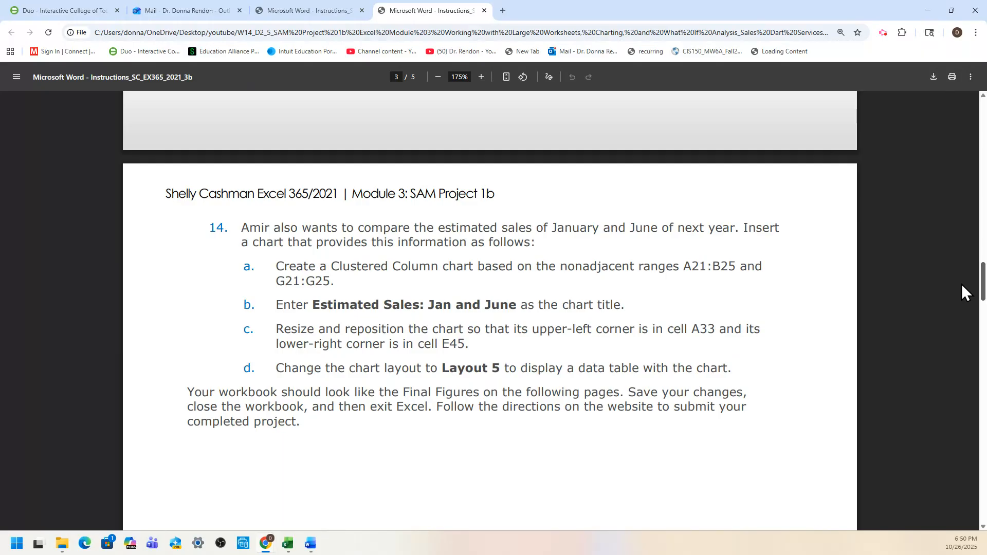
left_click_drag(962, 284, 978, 396)
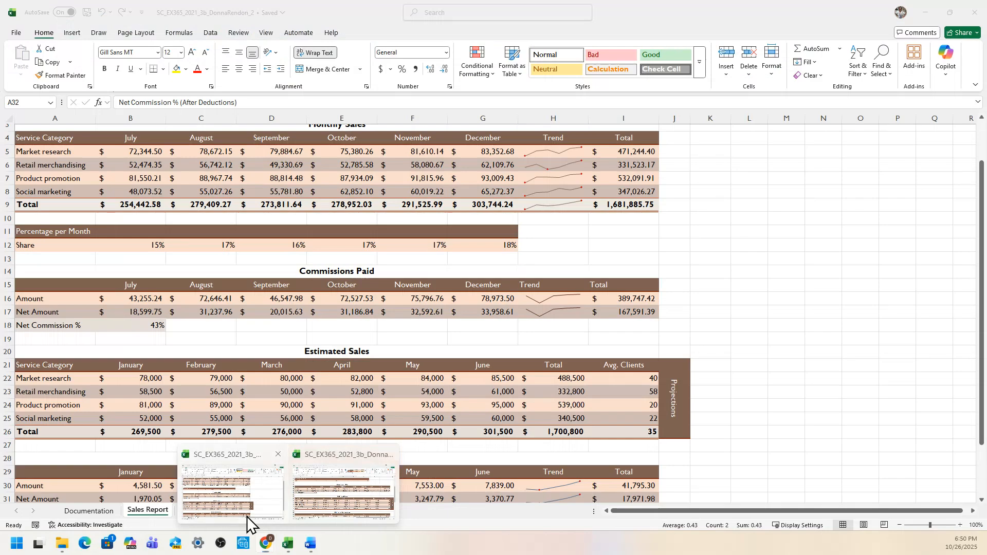
- Switch to the sales report in Excel and insert a Clustered Column chart based on the nonadjacent ranges A21:B25 and G21:G25
left_click(247, 514)
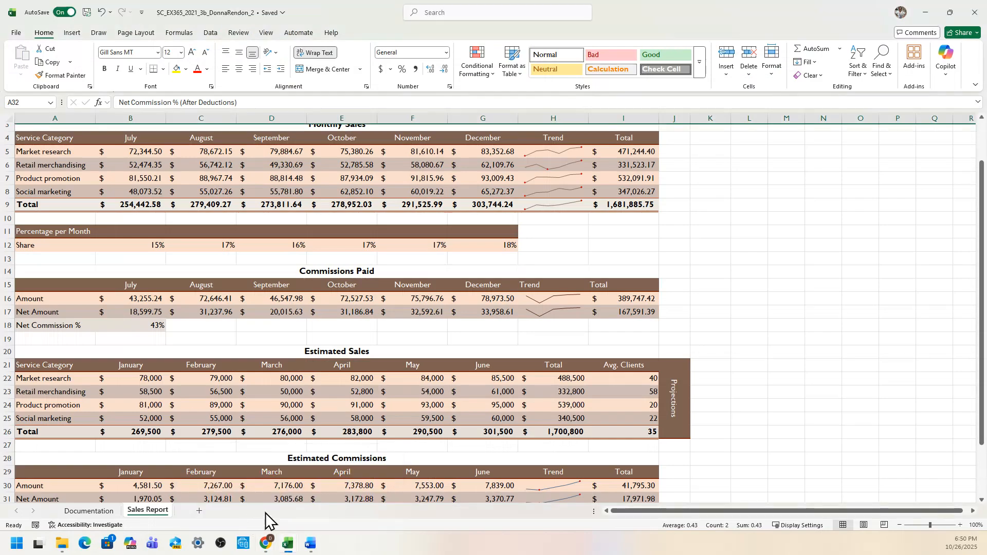
left_click_drag(970, 354, 970, 426)
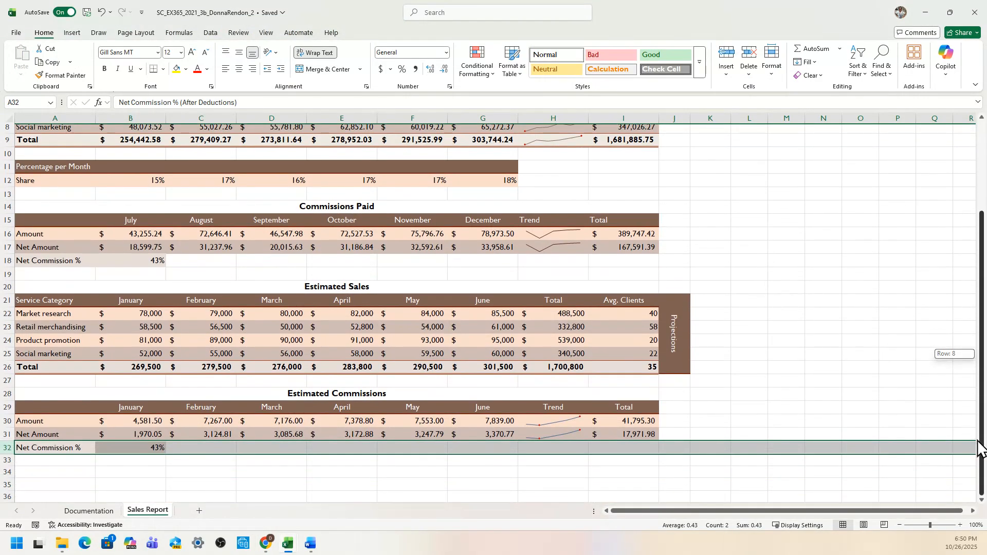
left_click_drag(981, 448, 982, 448)
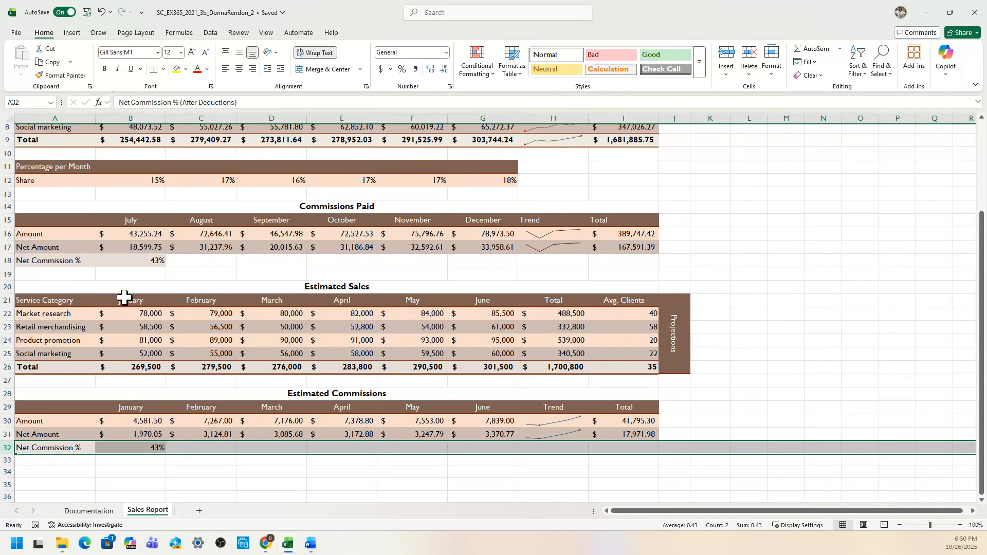
left_click_drag(66, 302, 107, 352)
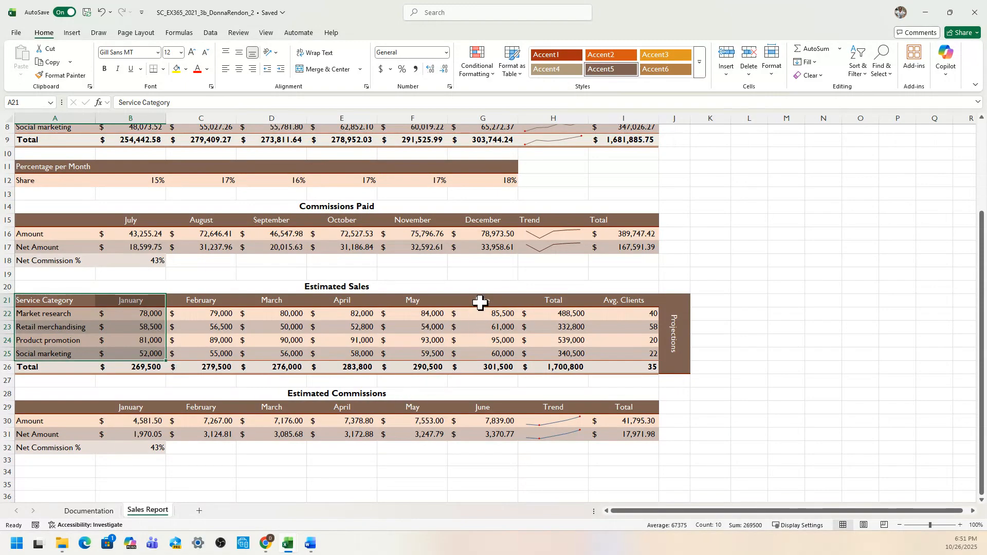
left_click_drag(481, 304, 484, 354)
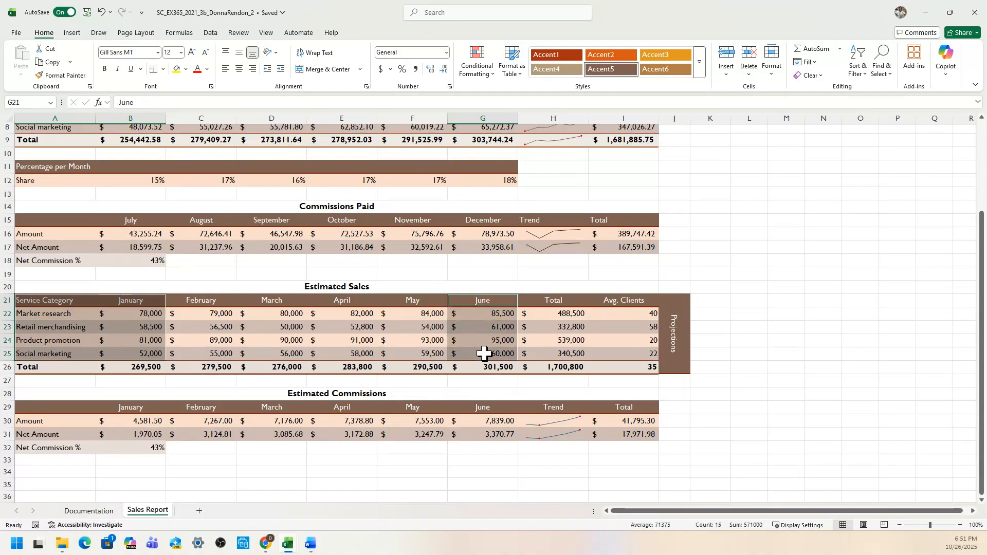
left_click(73, 34)
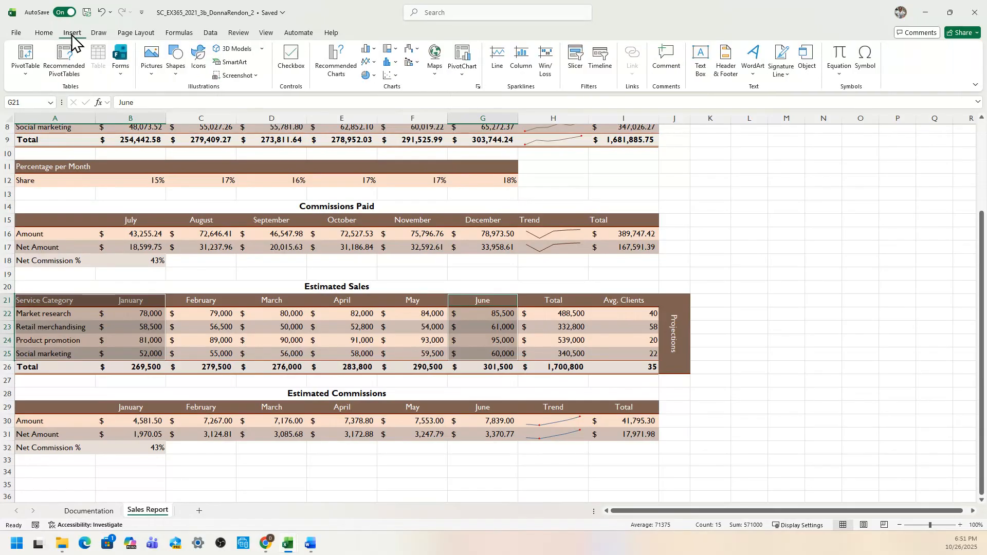
left_click(338, 77)
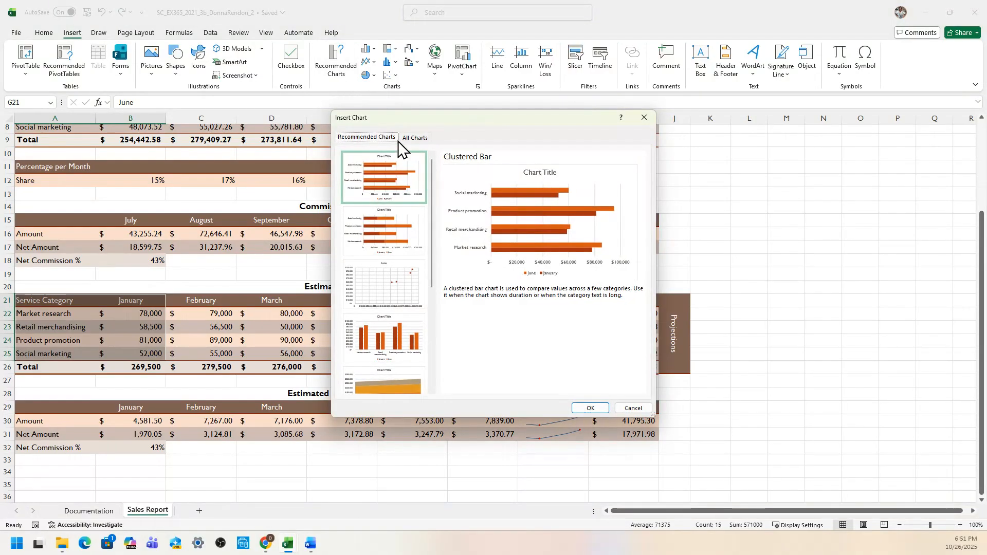
left_click(415, 138)
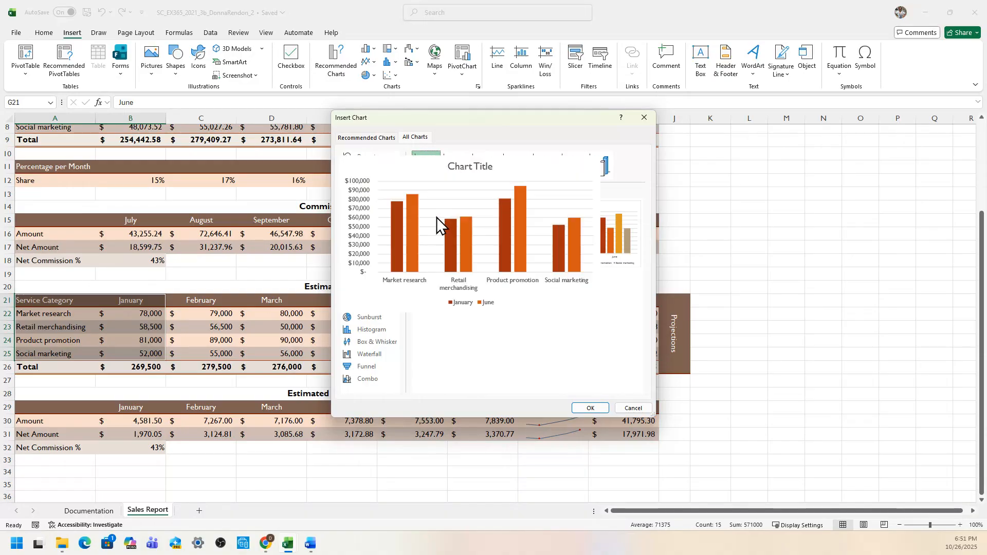
mouse_move(455, 206)
left_click(590, 410)
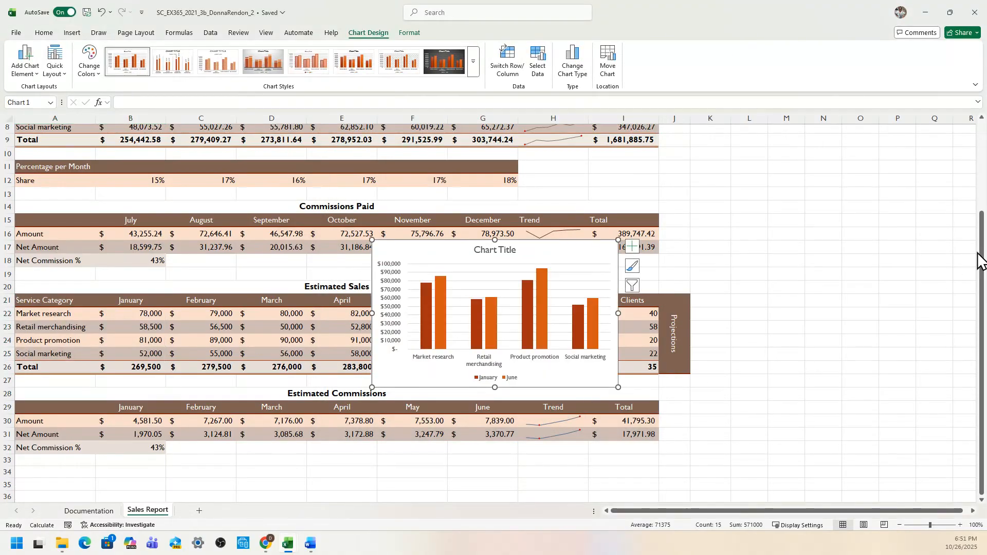
- Replace the placeholder title of the clustered column chart with "Estimated Sales: Jan and June"
left_click_drag(983, 262, 963, 262)
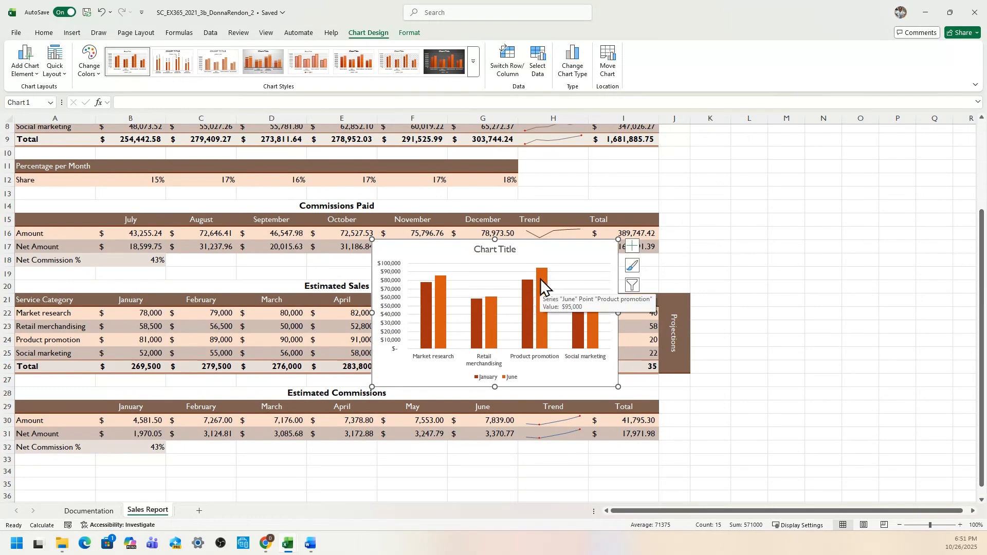
left_click(478, 253)
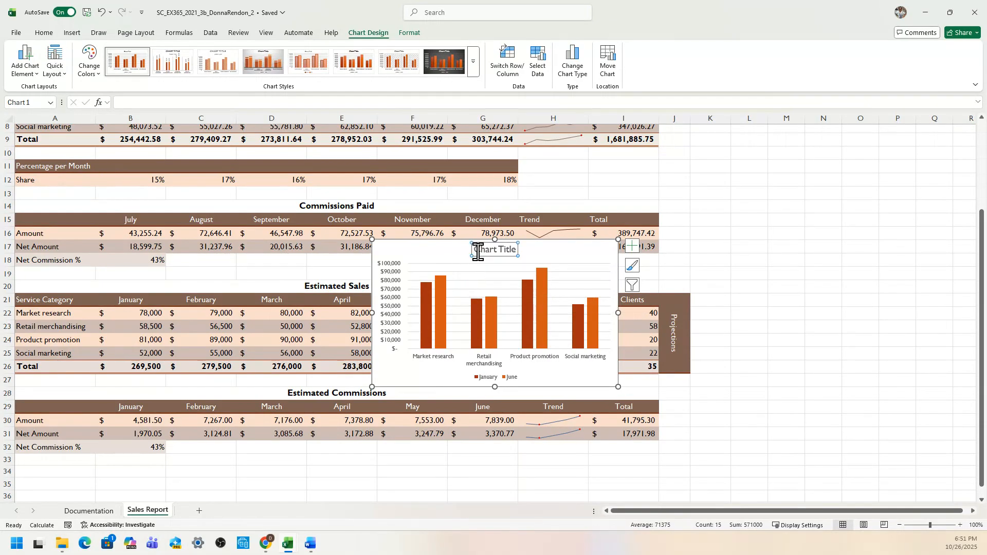
left_click_drag(474, 250, 518, 253)
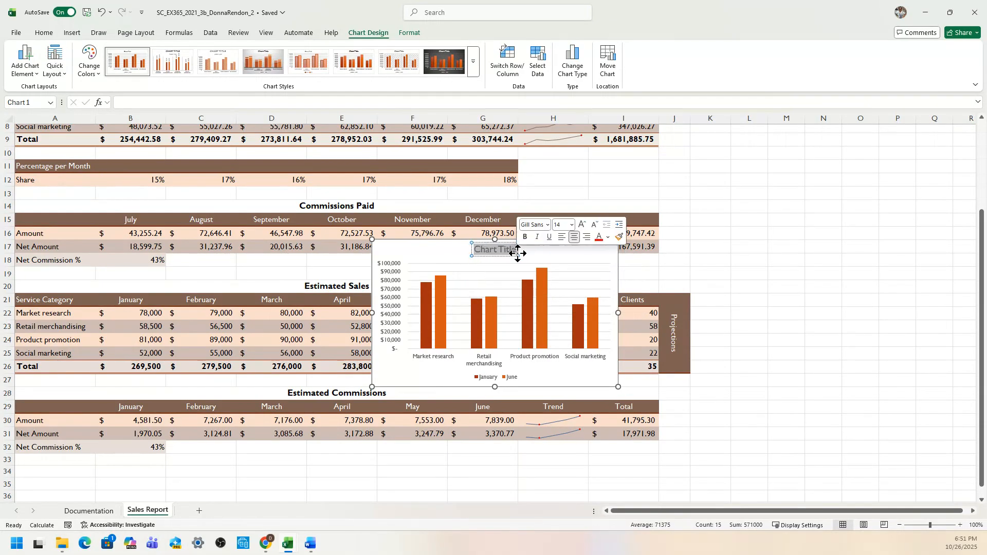
type("eSTIMATED")
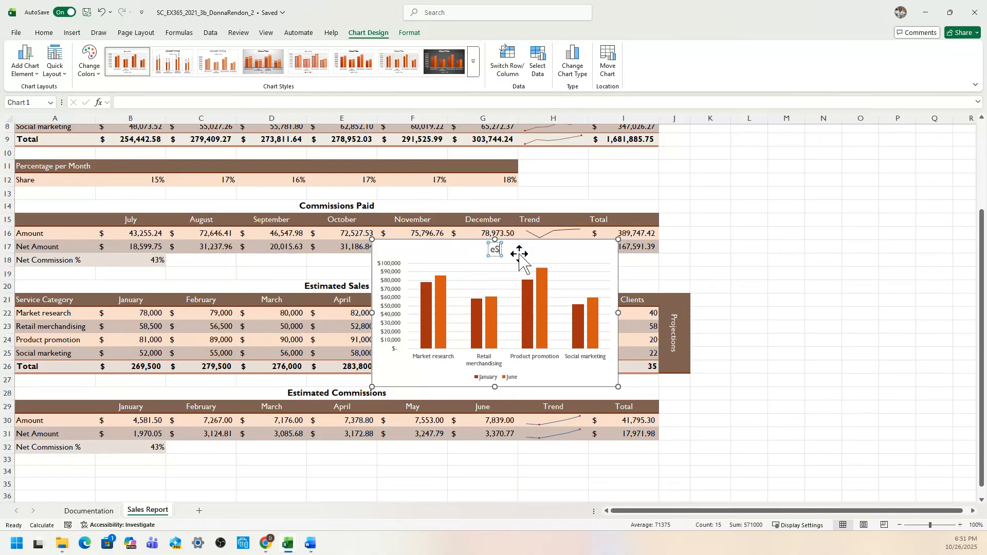
key("BackSpace")
key("BackSpace")
key("BackSpace")
key("BackSpace")
key("BackSpace")
key("BackSpace")
key("BackSpace")
key("BackSpace")
type("st")
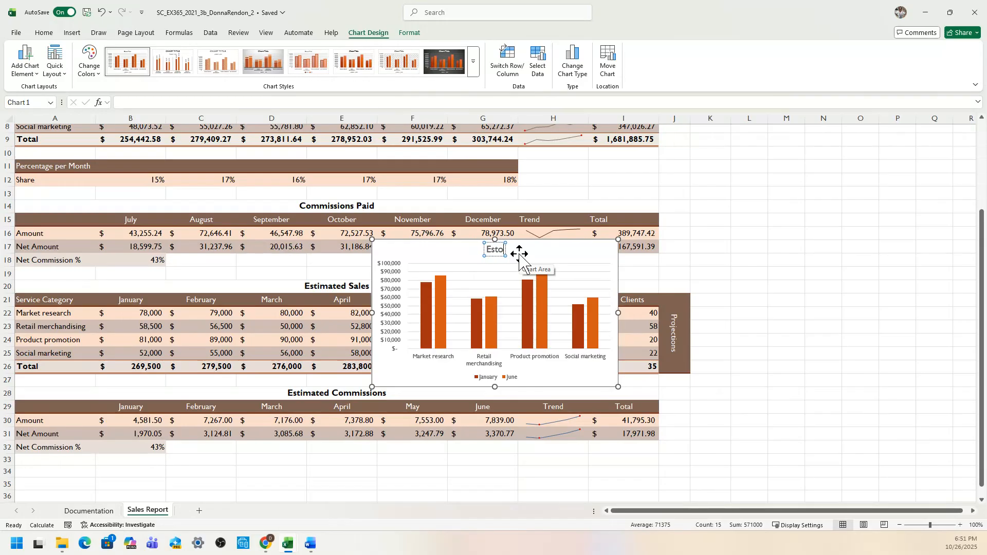
type("imated")
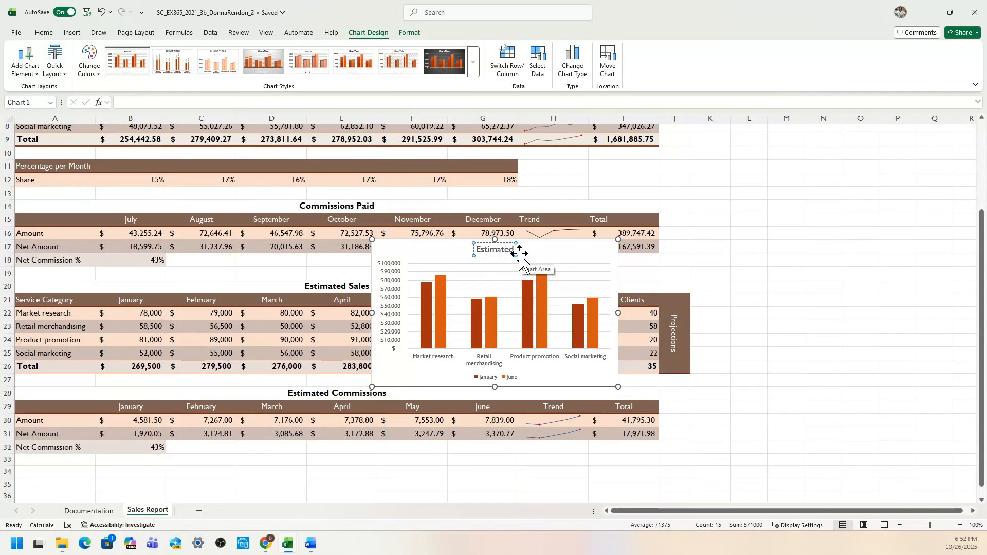
type(" Sales")
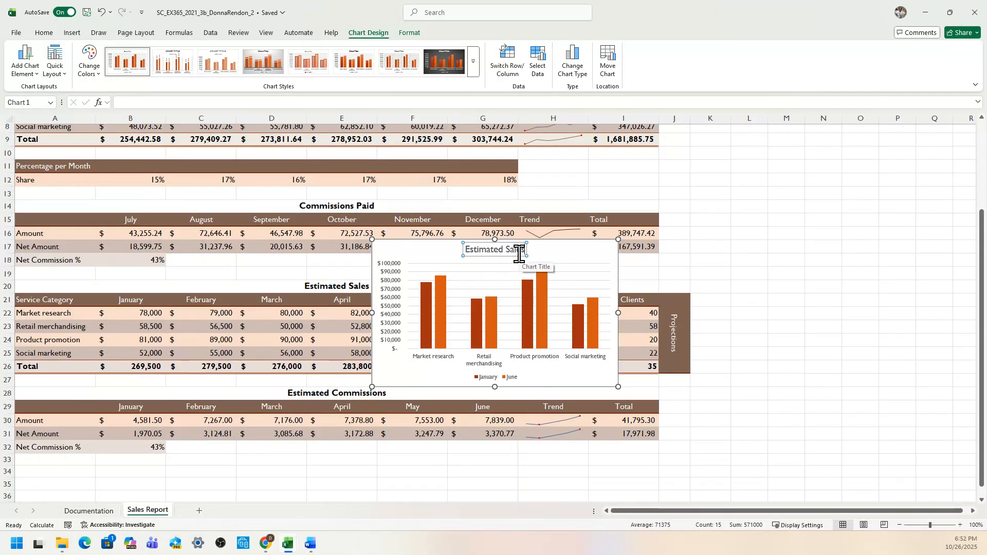
type(".")
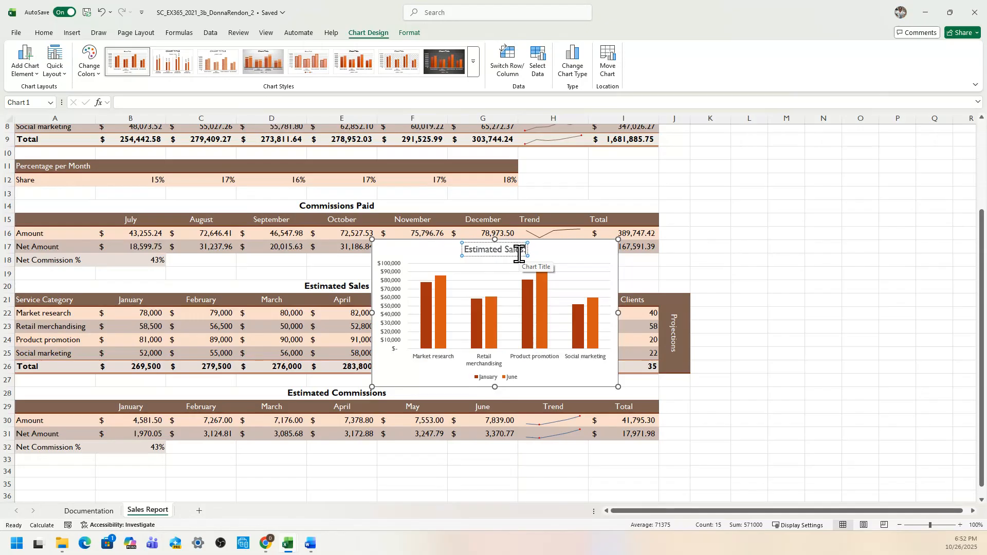
type(" Jan a")
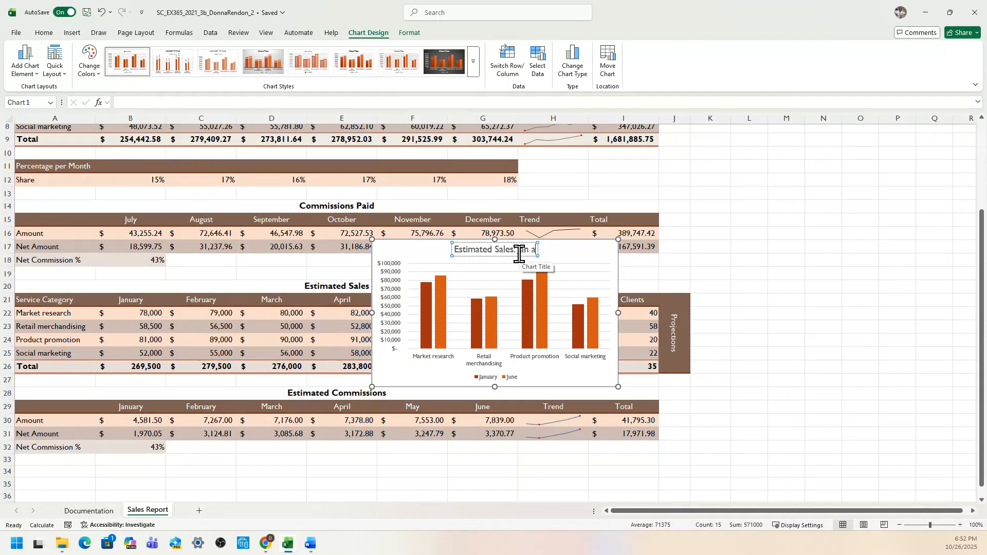
type("nd June")
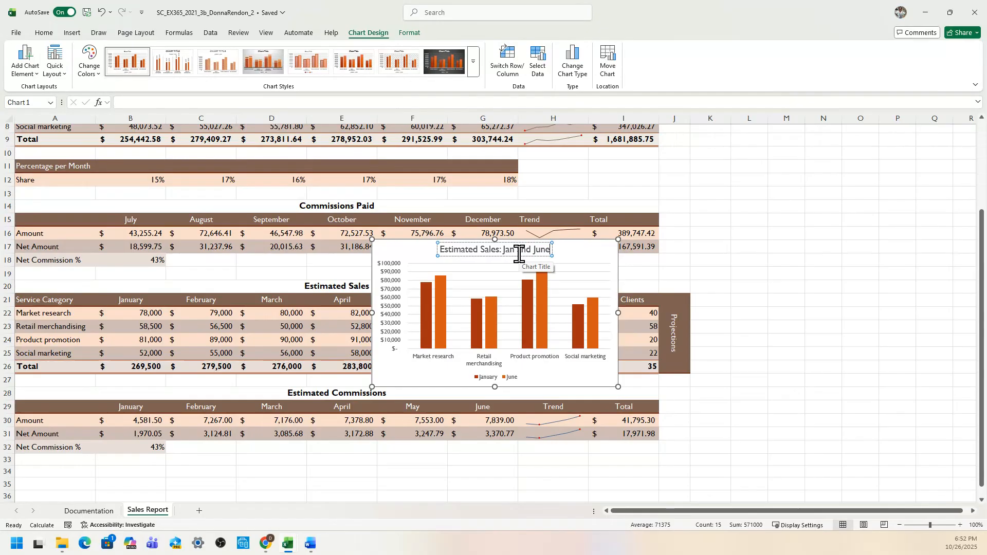
left_click(590, 254)
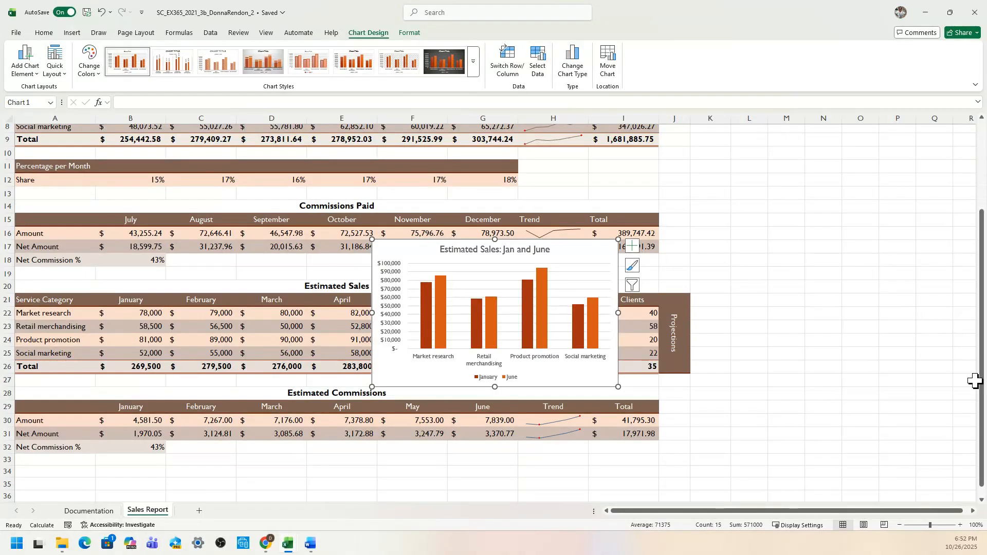
- Move the chart below the Estimated Commissions table so that its upper-left corner sits in cell A33
left_click(981, 499)
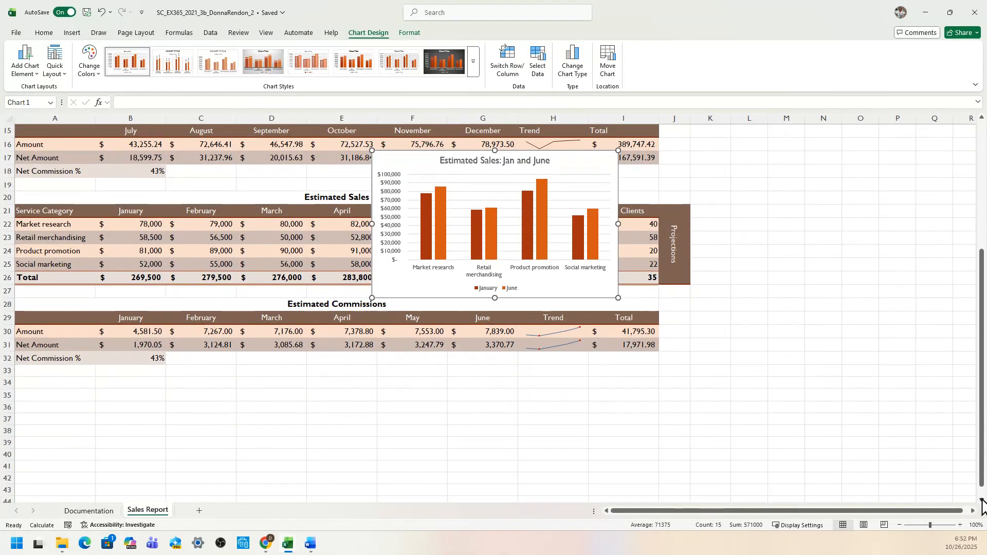
left_click_drag(578, 132, 224, 357)
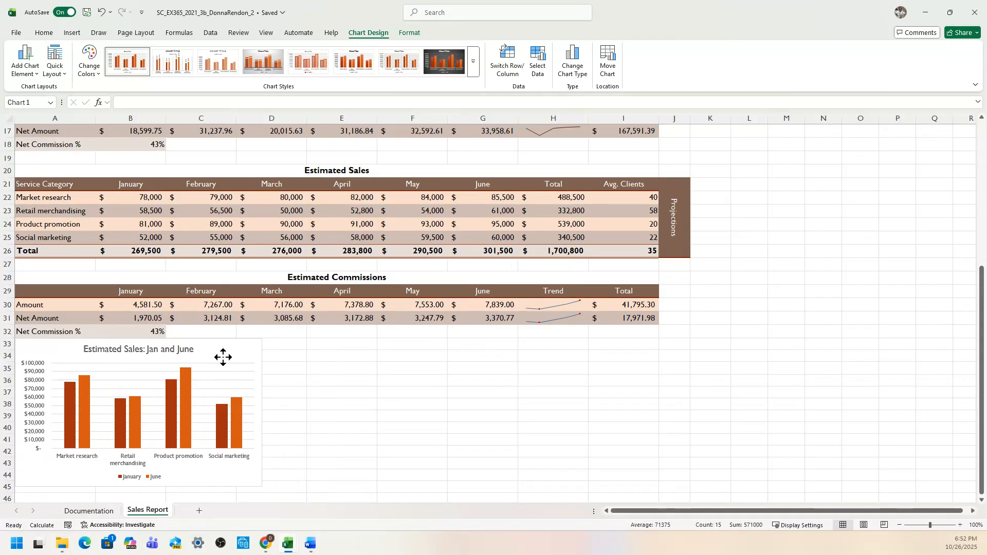
left_click_drag(223, 357, 223, 357)
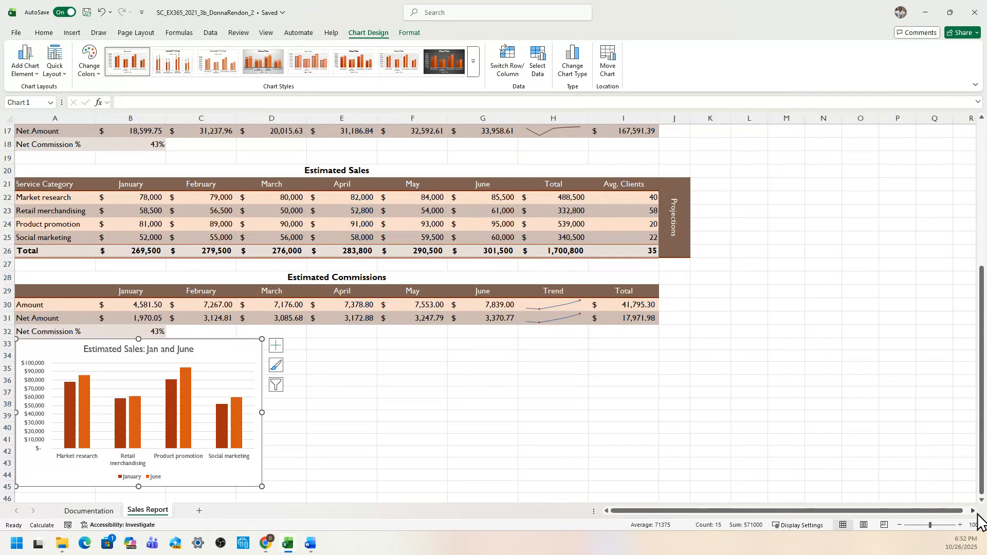
- Enlarge the chart so that its lower-right corner reaches the end of column E in row 45
scroll(981, 503, "down", 3)
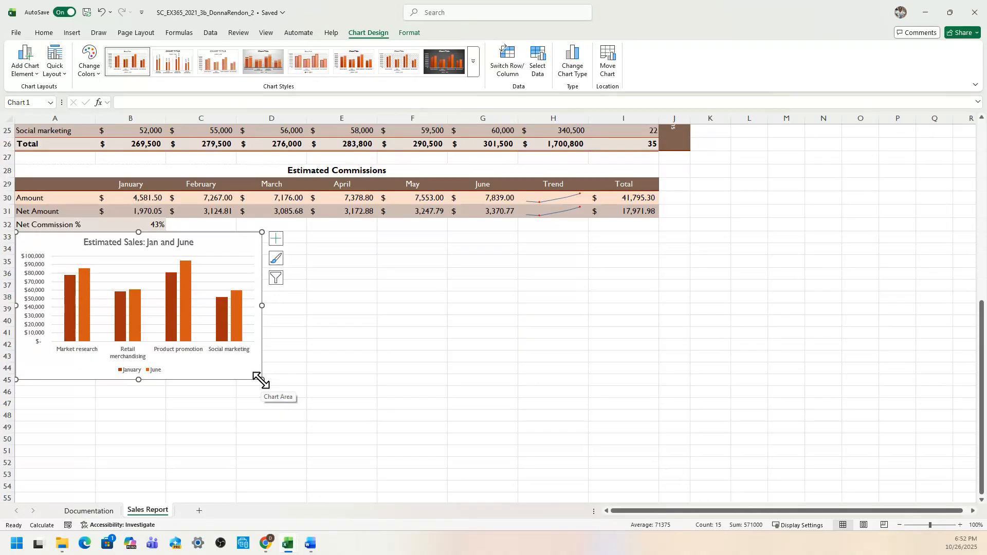
left_click_drag(262, 380, 376, 383)
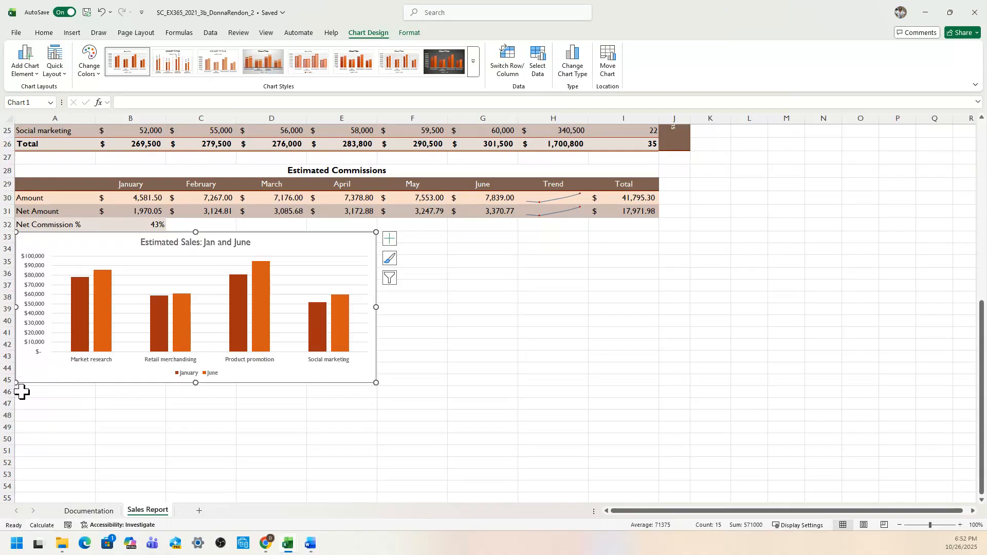
left_click(7, 380)
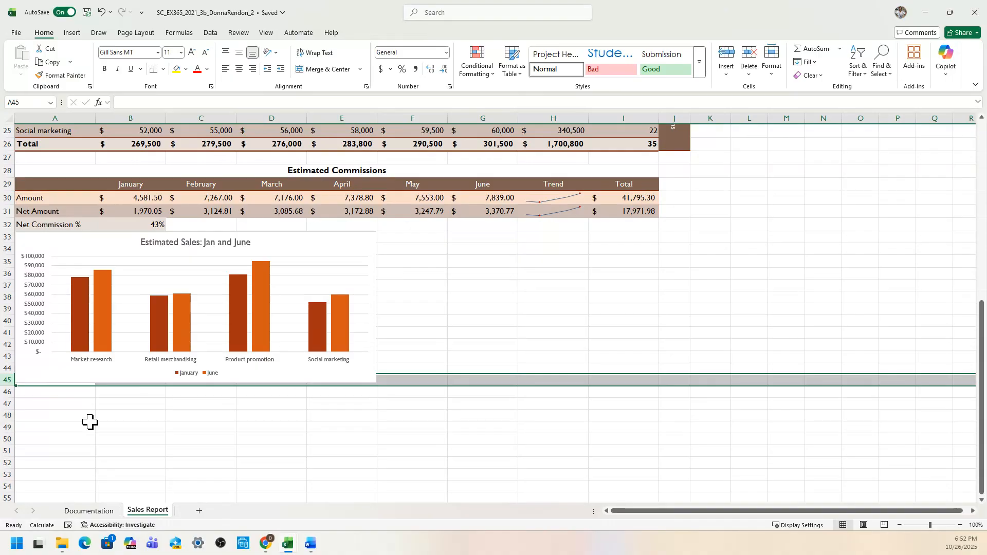
left_click(315, 368)
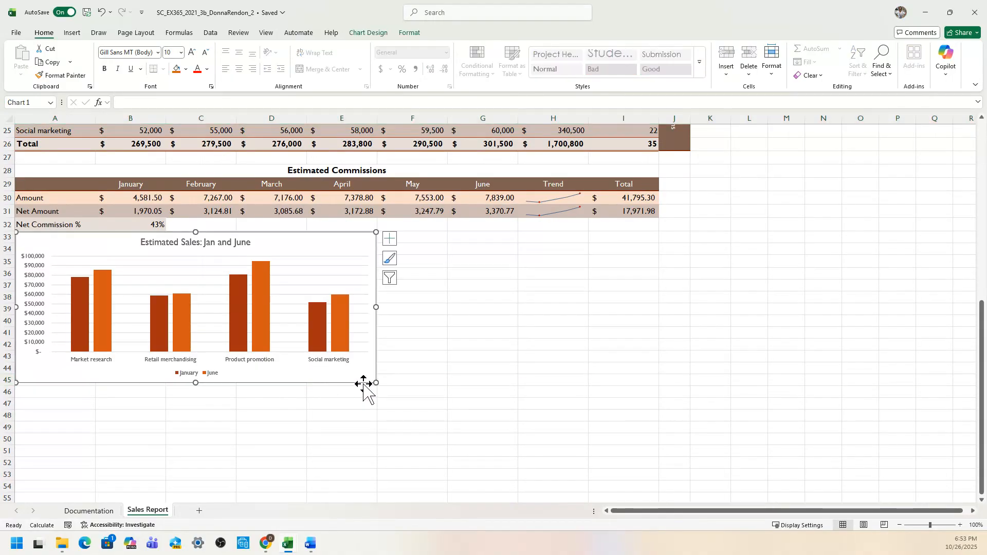
left_click_drag(373, 383, 374, 385)
left_click(7, 380)
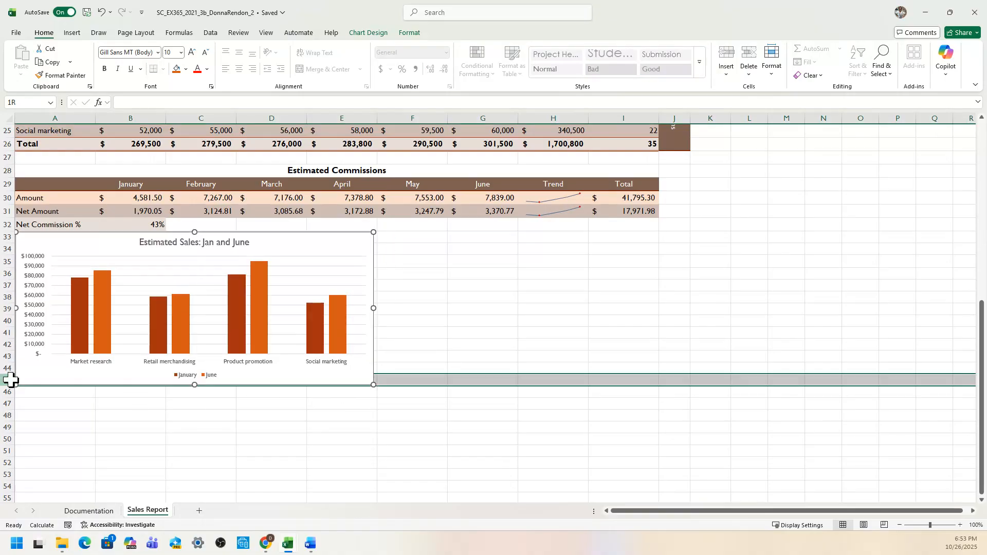
left_click(335, 320)
left_click_drag(378, 310, 381, 310)
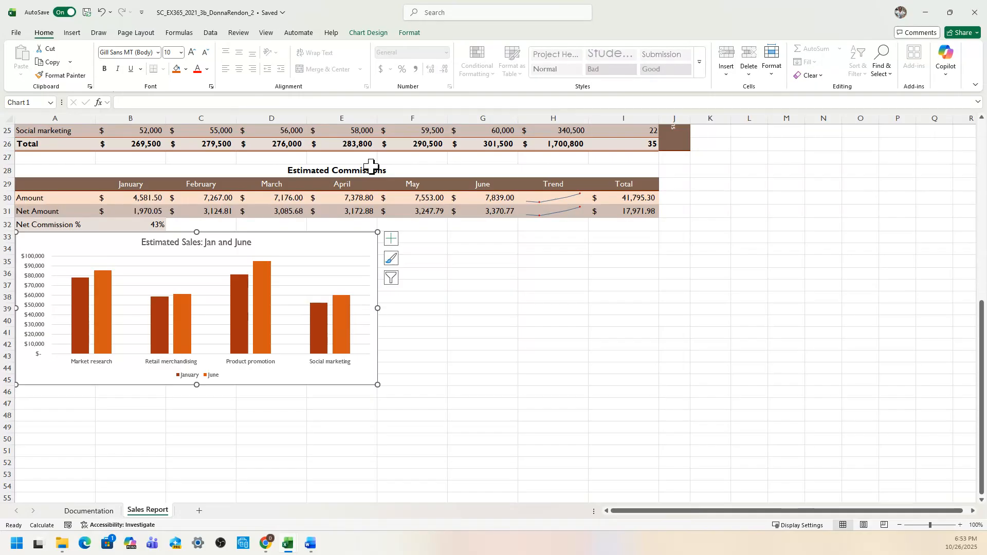
- Fine-tune the chart's lower-right corner to end within cell E45, checking its edges against columns A and E and row 45
left_click(367, 117)
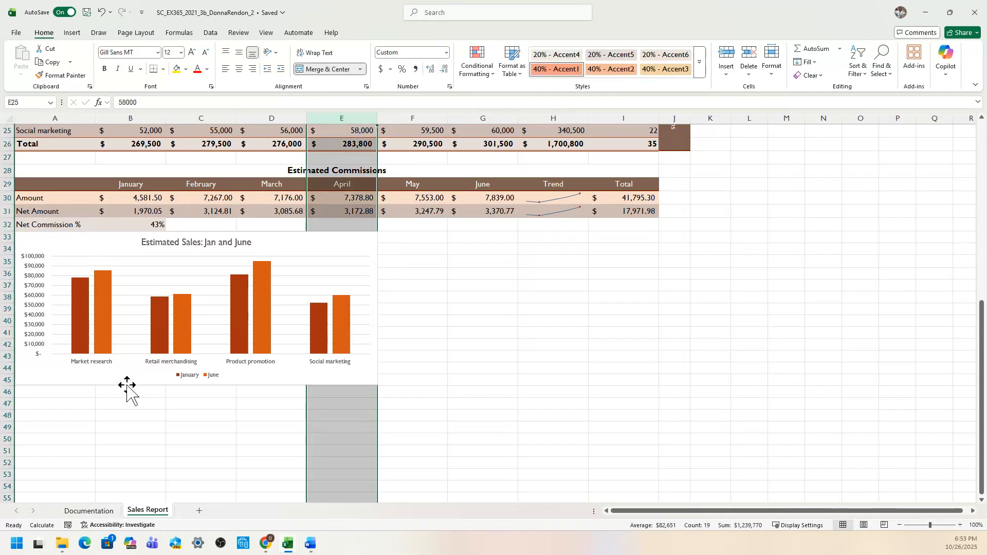
left_click(6, 380)
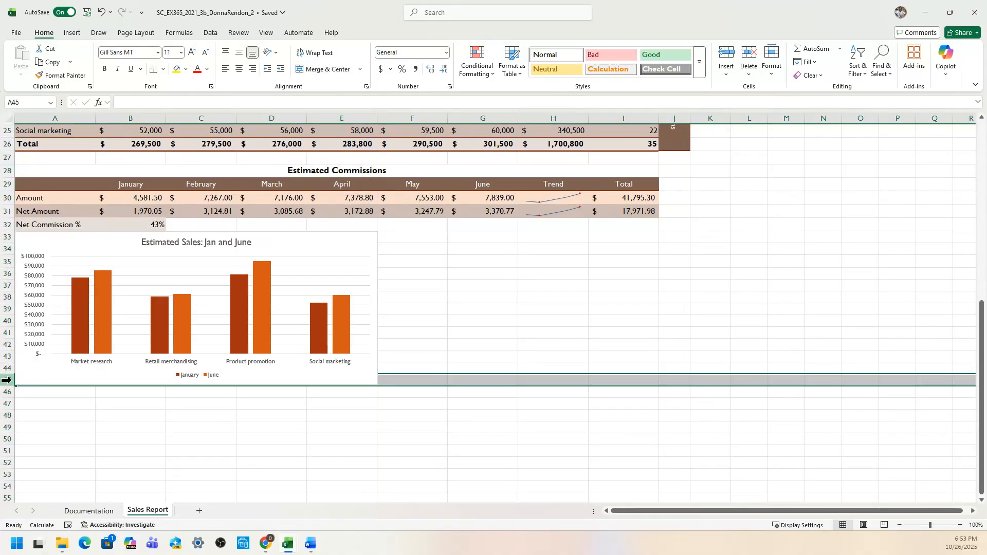
left_click(170, 452)
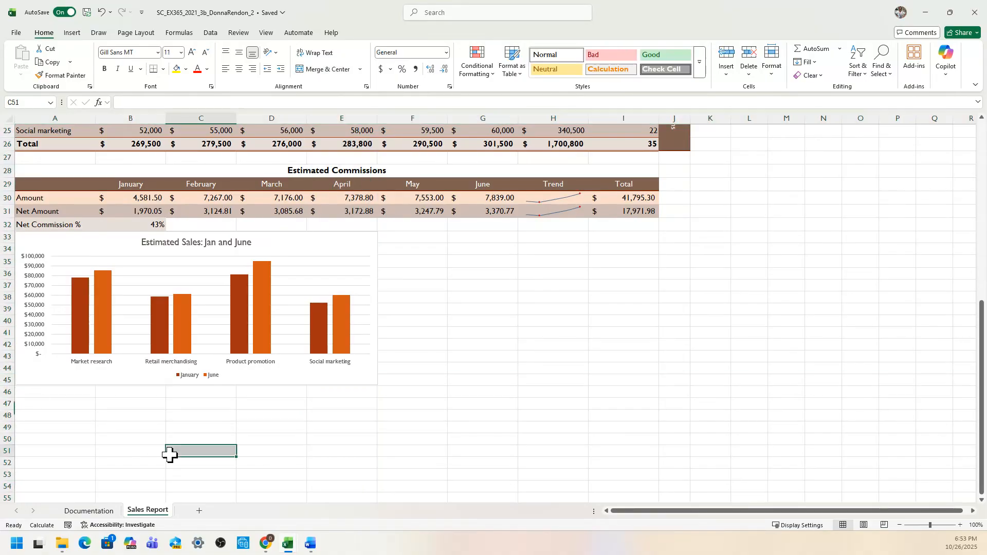
left_click(196, 381)
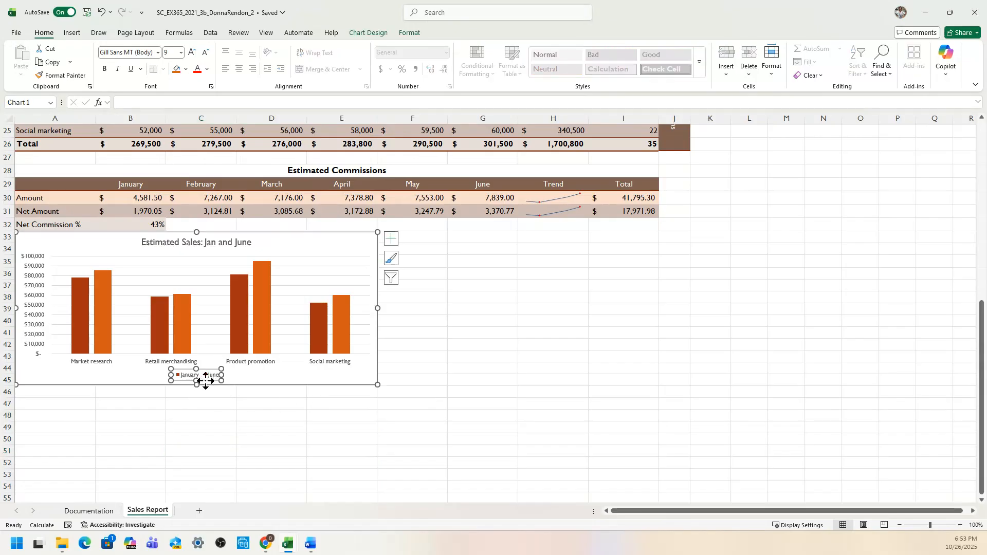
left_click(376, 385)
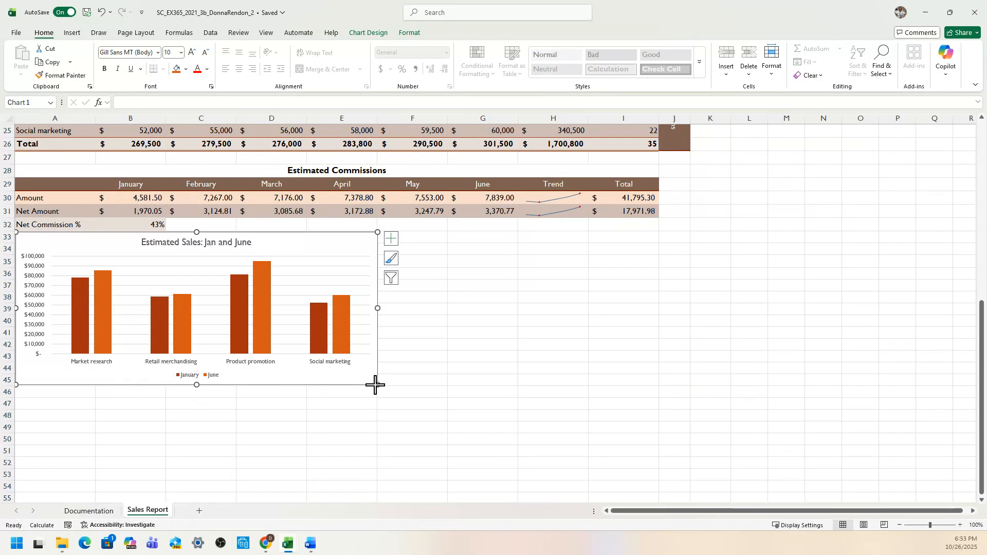
left_click_drag(375, 385, 373, 386)
left_click(411, 407)
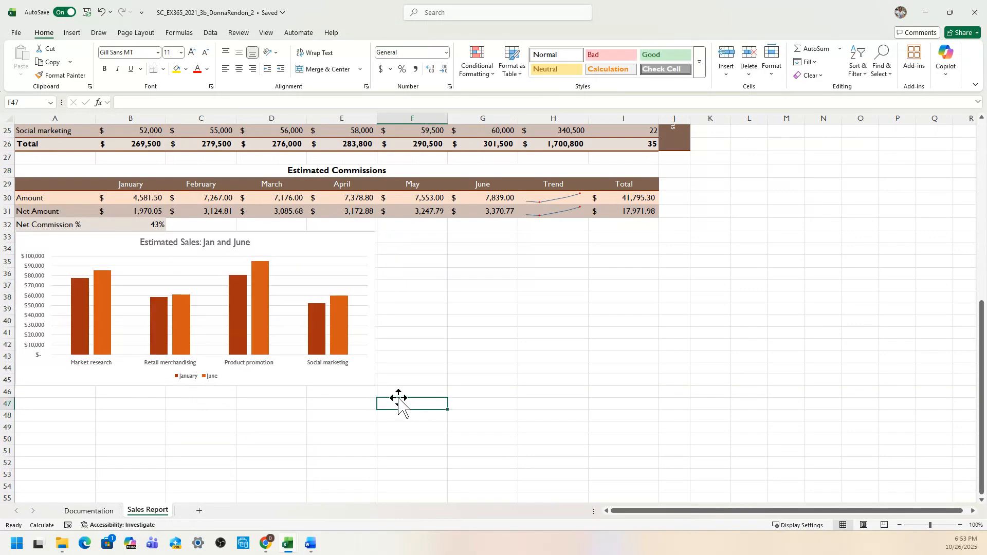
left_click(372, 374)
left_click_drag(375, 385, 377, 387)
left_click(408, 403)
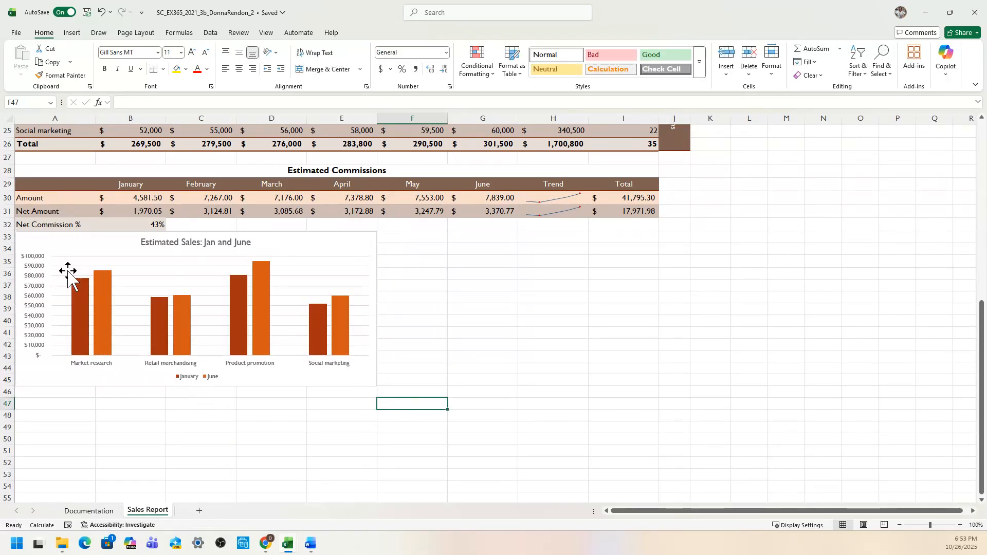
left_click(34, 118)
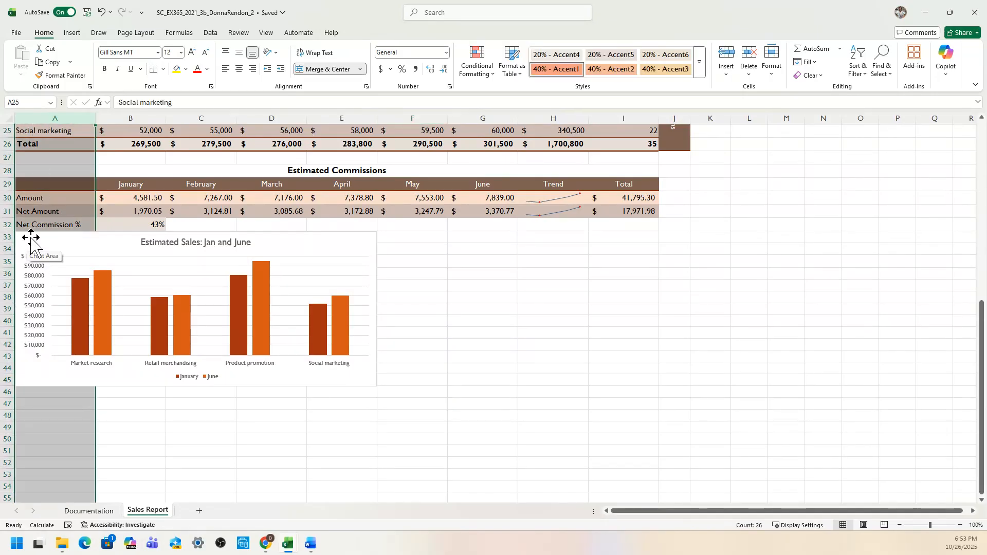
left_click(249, 475)
- Compare the finished chart with the final figure in the instructions PDF in Chrome and return to the sales report in Excel
mouse_move(266, 546)
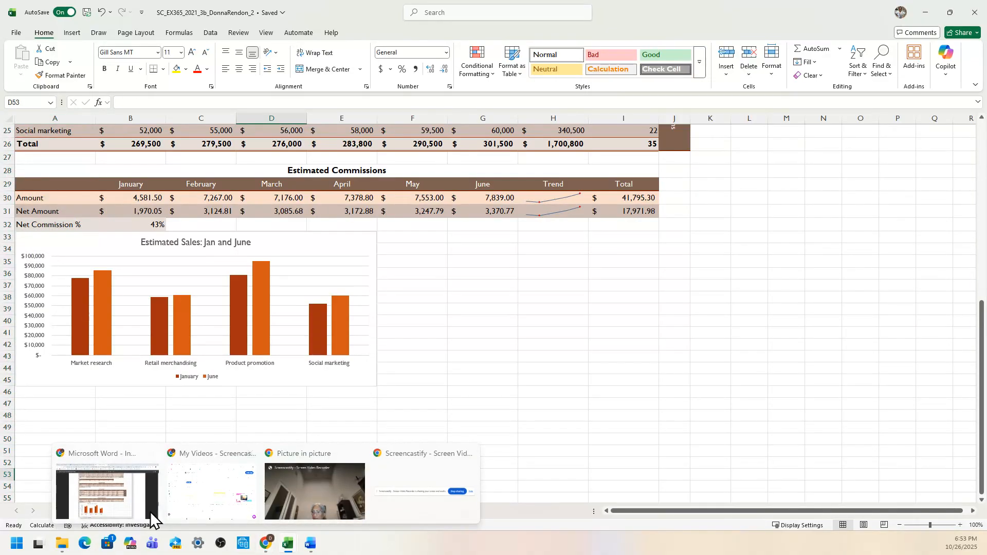
left_click(150, 511)
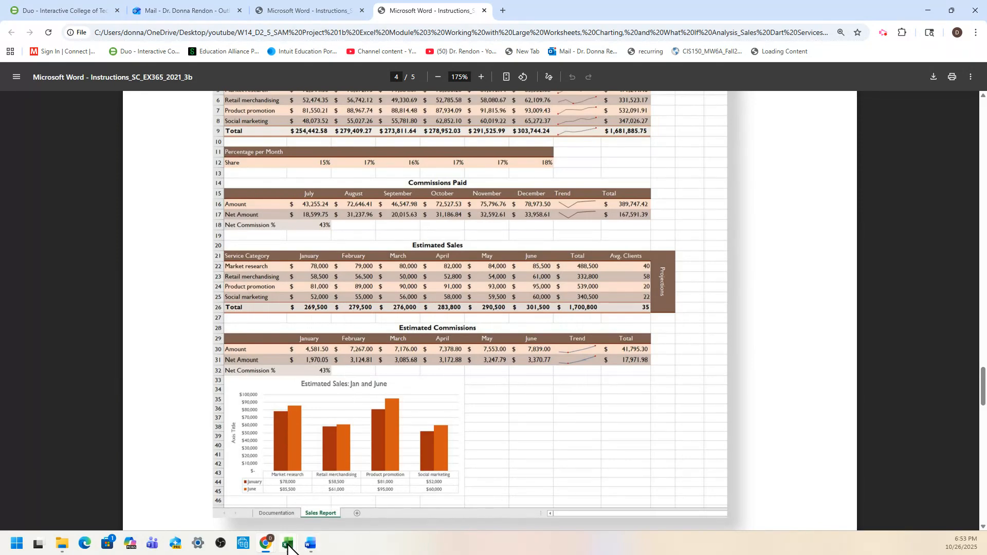
mouse_move(288, 547)
left_click(251, 520)
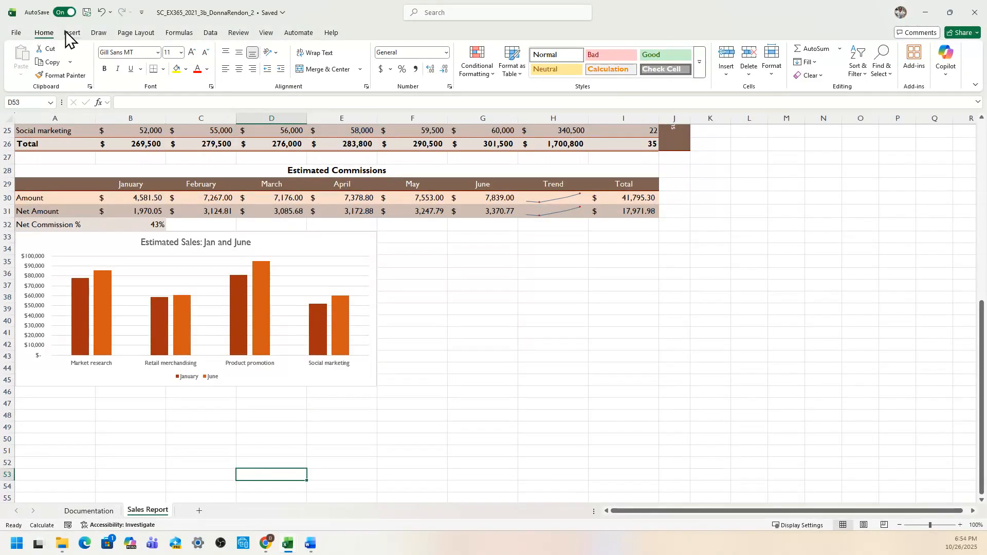
- Save a copy of the workbook in Excel Workbook format to its current OneDrive project folder, keeping the same file name
left_click(16, 33)
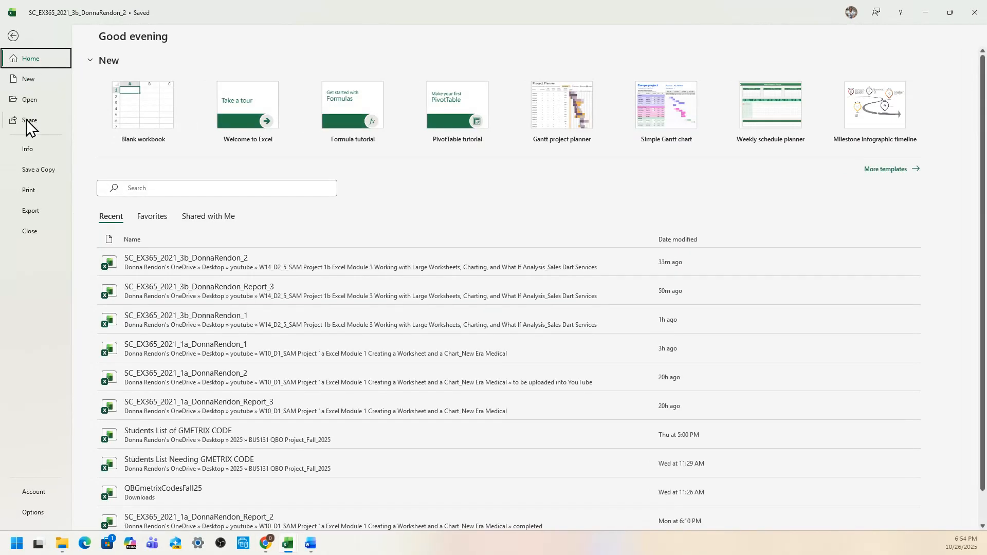
left_click(31, 170)
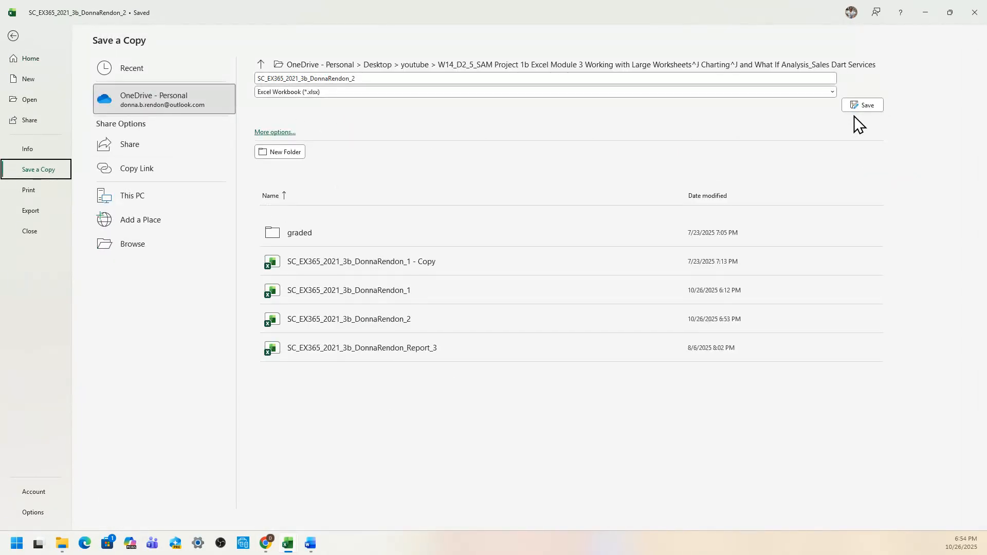
left_click(862, 105)
left_click(720, 299)
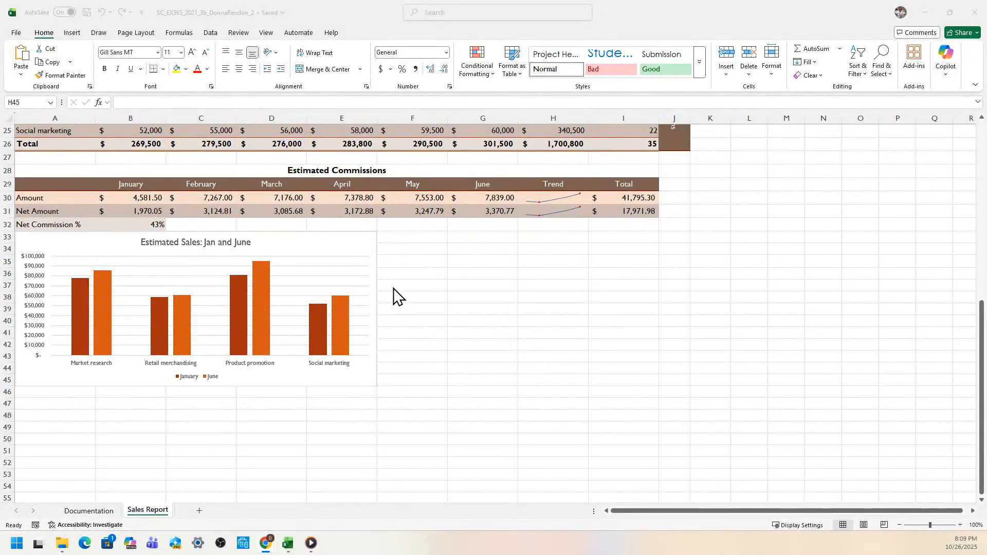
- Apply the chart style with pale, outlined gradient columns to the Estimated Sales: Jan and June chart
left_click(362, 244)
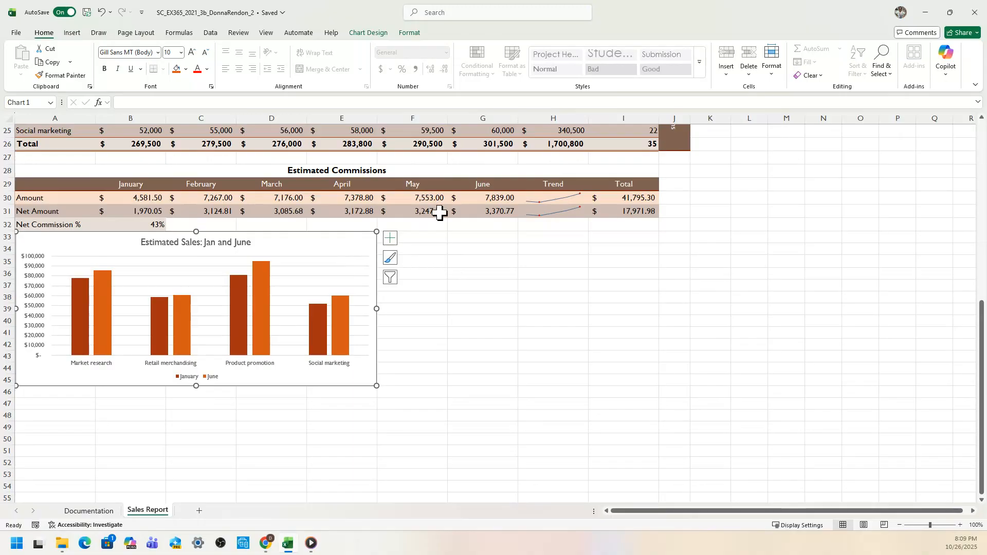
left_click(364, 33)
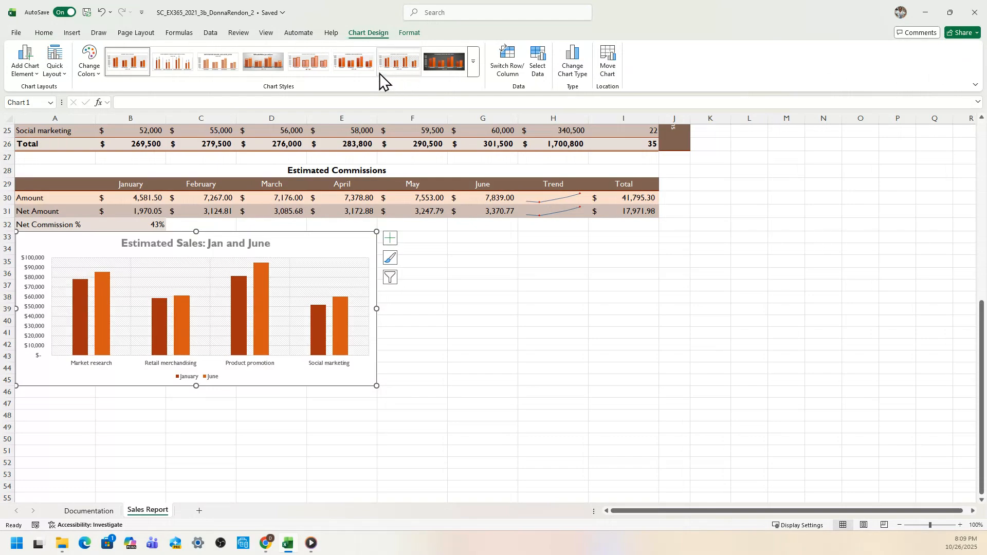
left_click(302, 70)
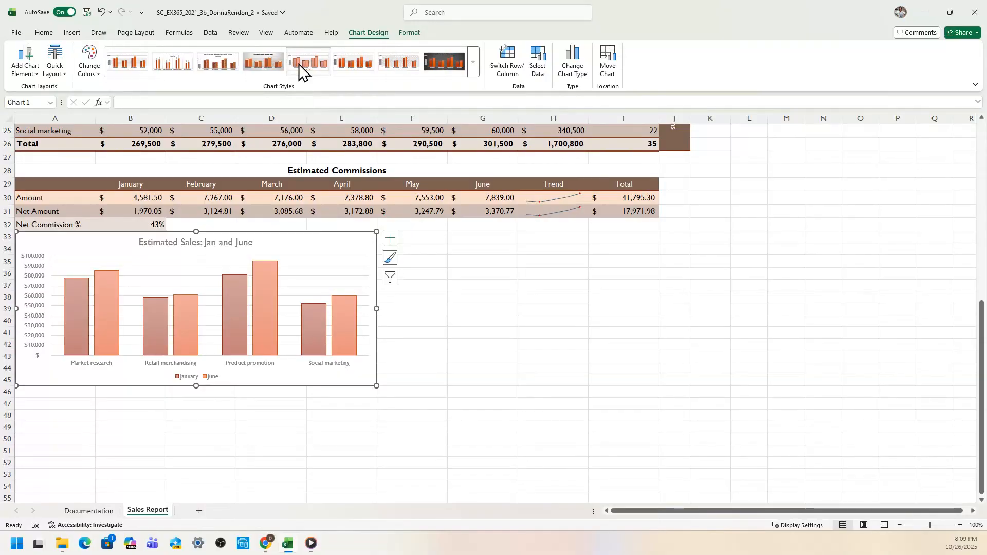
left_click(453, 310)
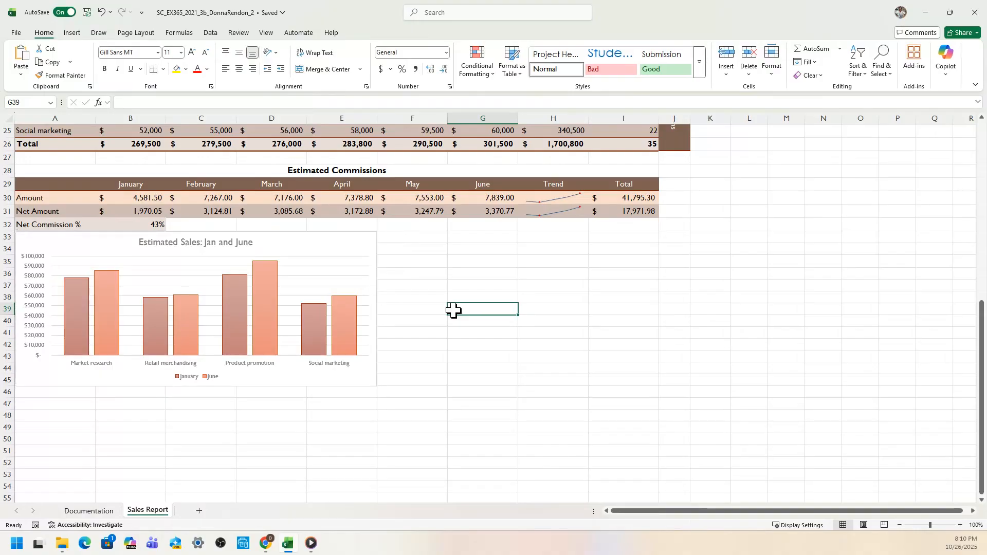
- Start saving a copy of the workbook with the restyled chart
left_click(16, 33)
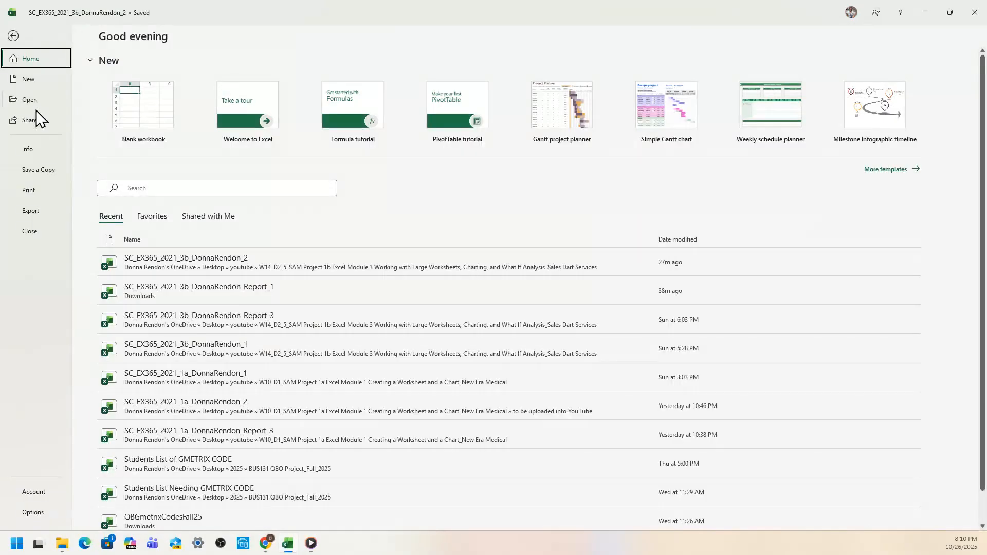
left_click(38, 171)
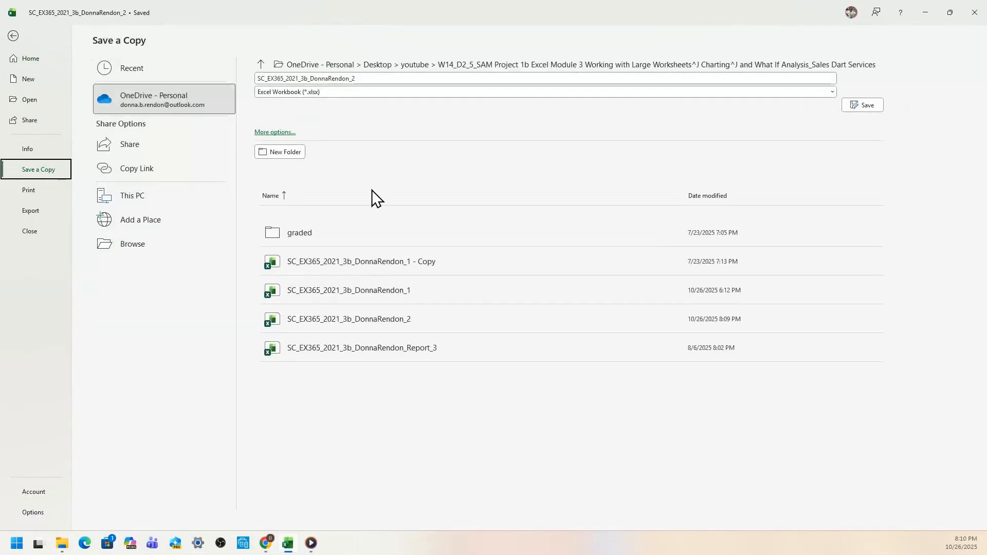